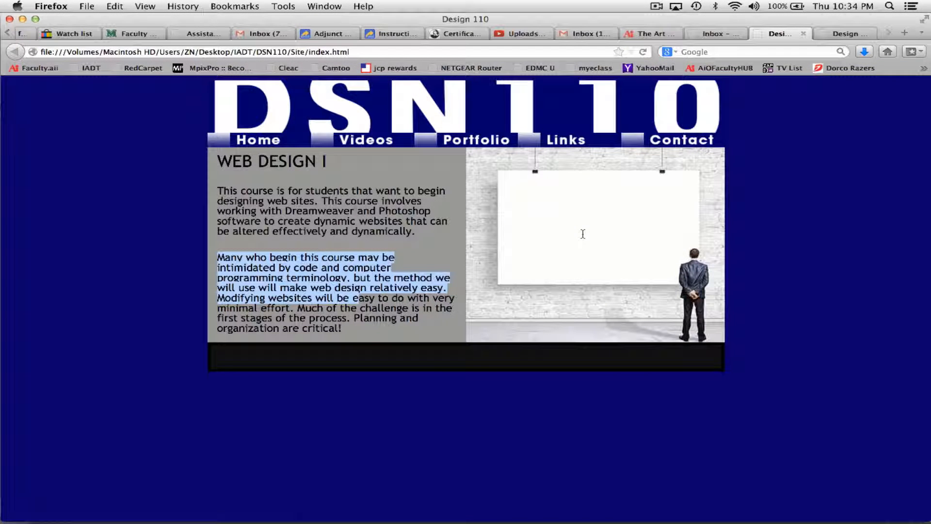
drag(322, 201, 360, 247)
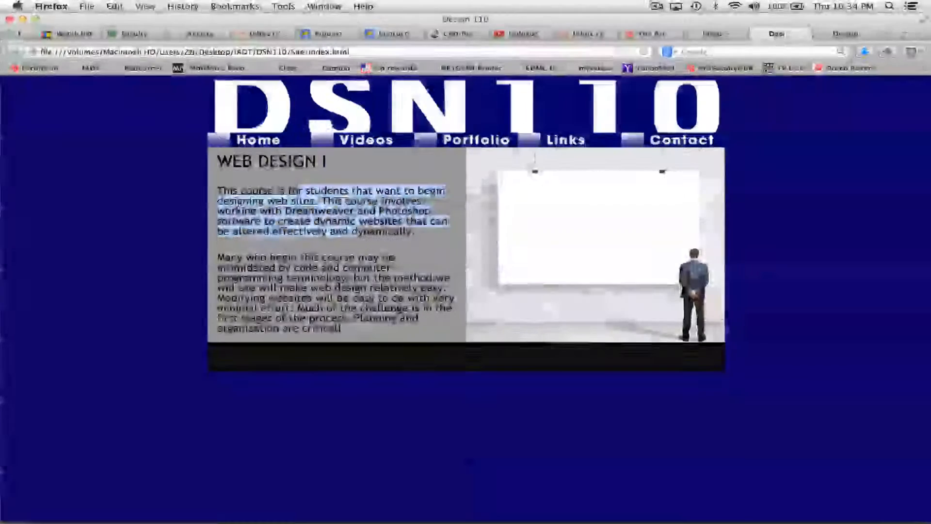
drag(302, 191, 342, 329)
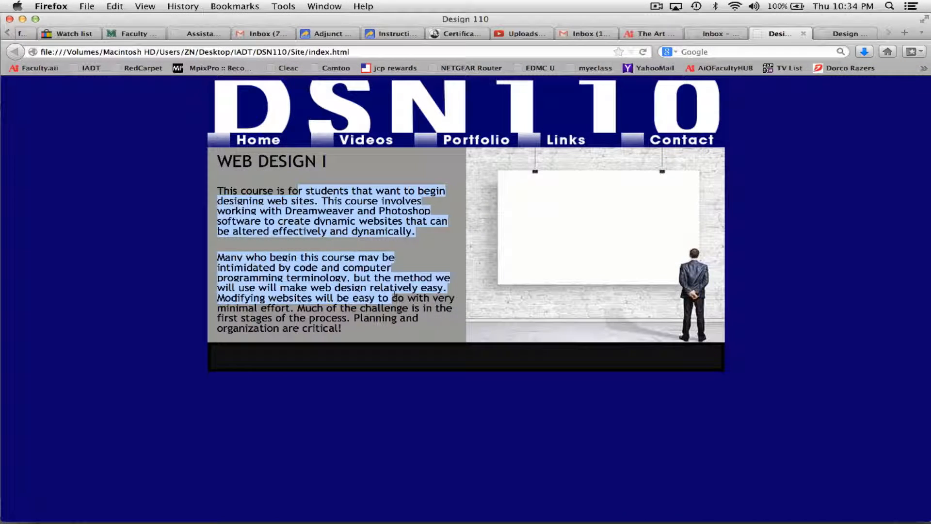
click(378, 211)
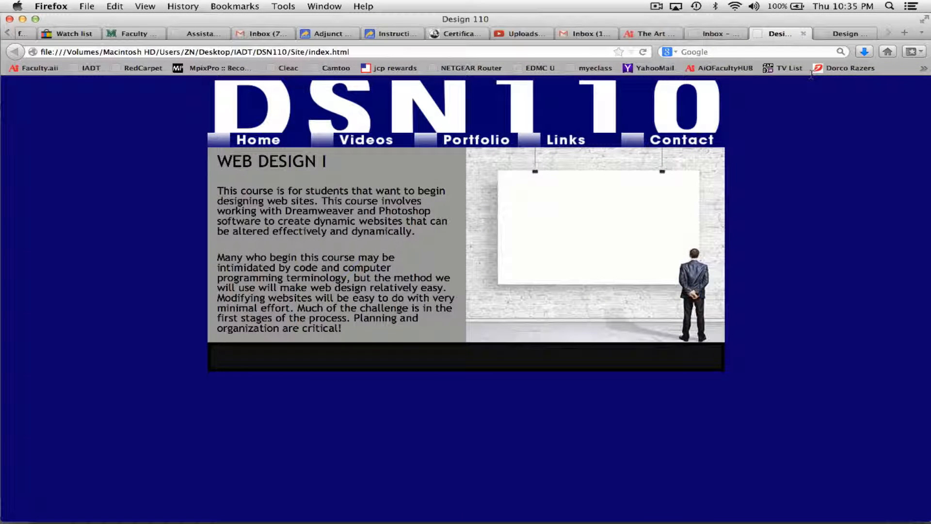
drag(217, 190, 336, 251)
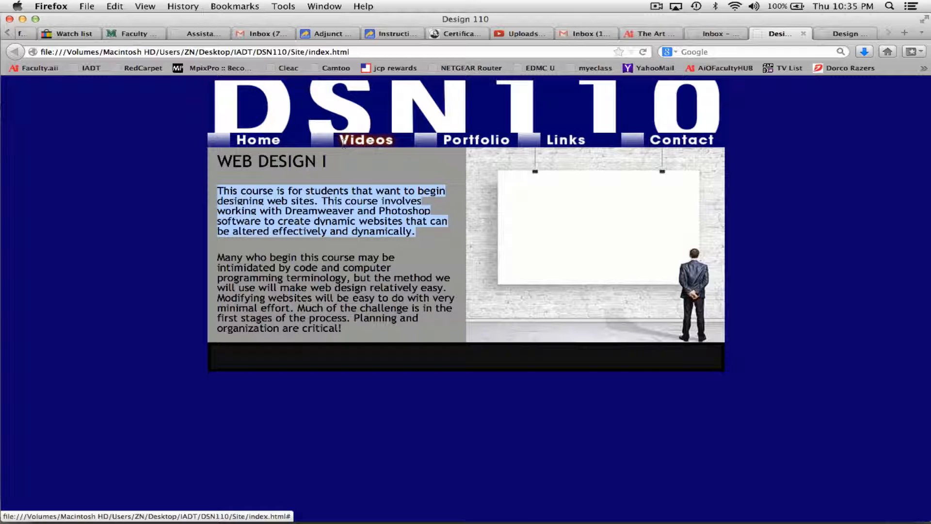
drag(343, 142, 154, 266)
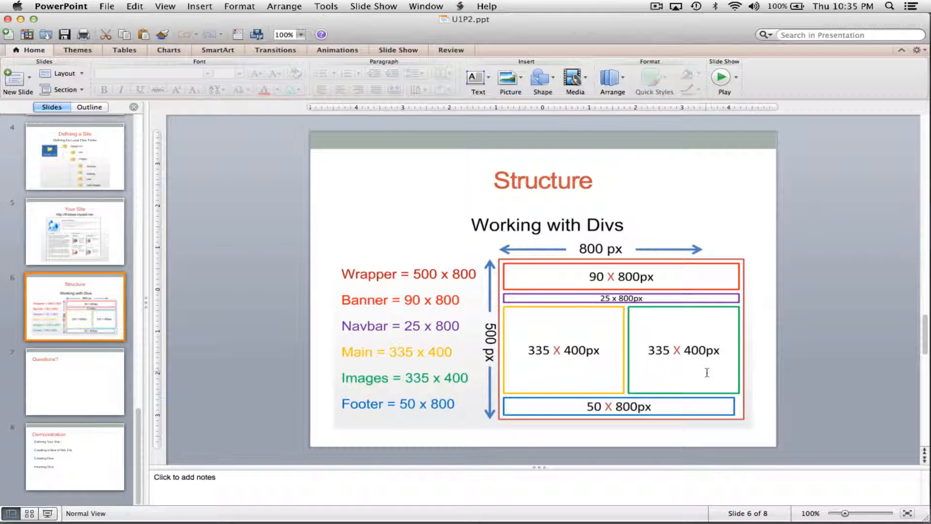
Switch to Photoshop and start a new document with the Web preset at 800 x 600, measured in pixels
key(super+Tab)
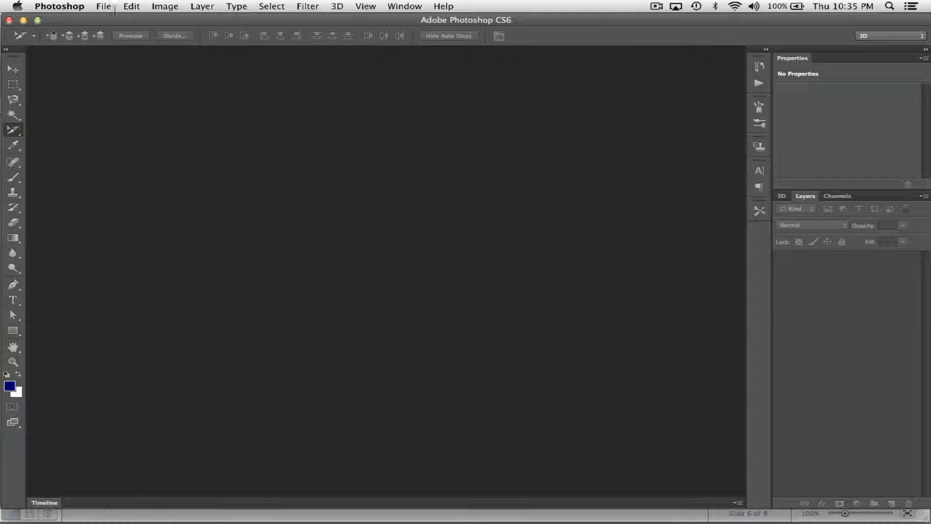
click(104, 6)
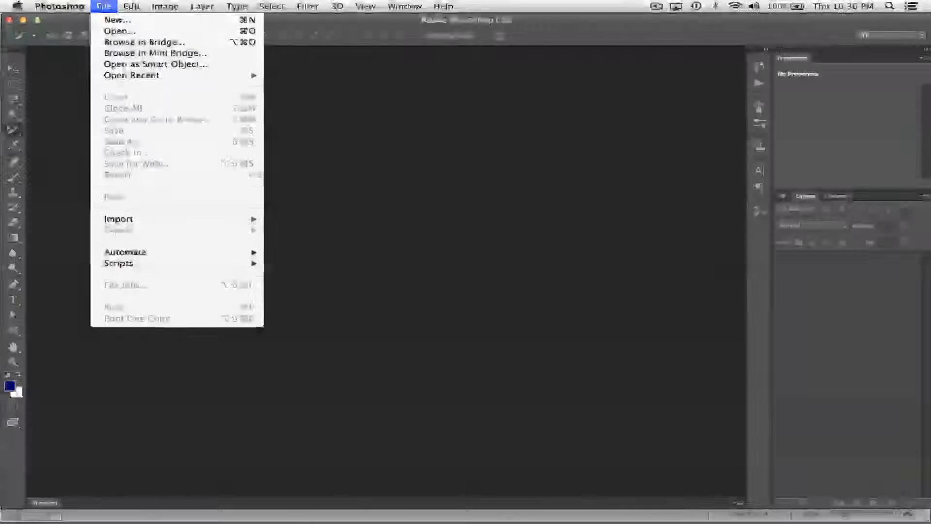
click(116, 20)
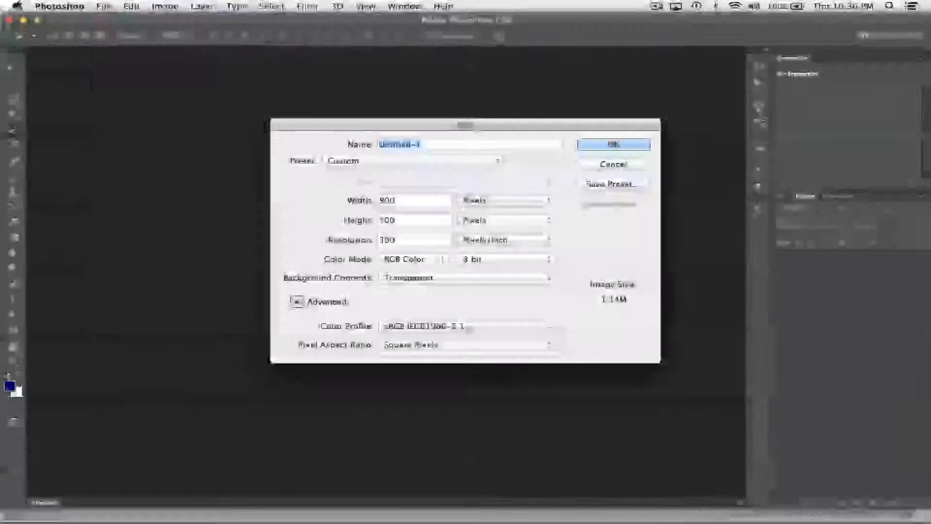
click(383, 161)
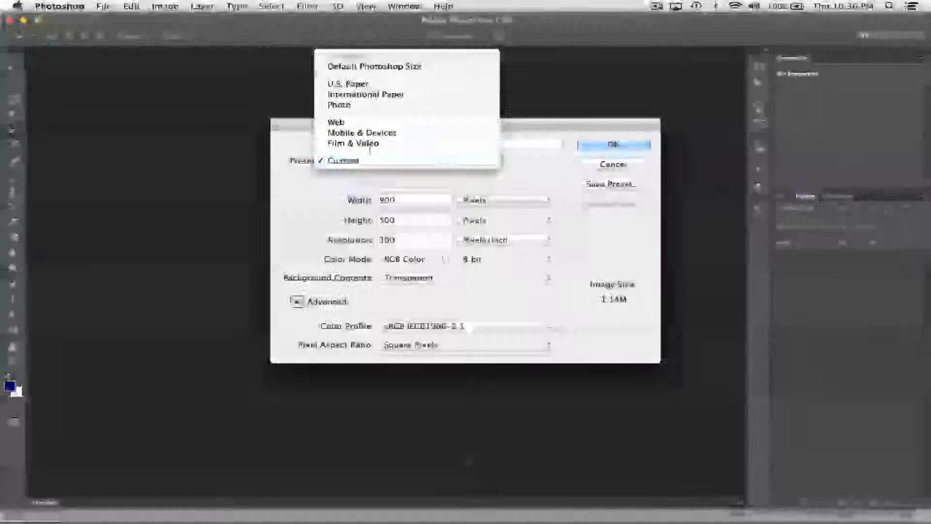
click(329, 161)
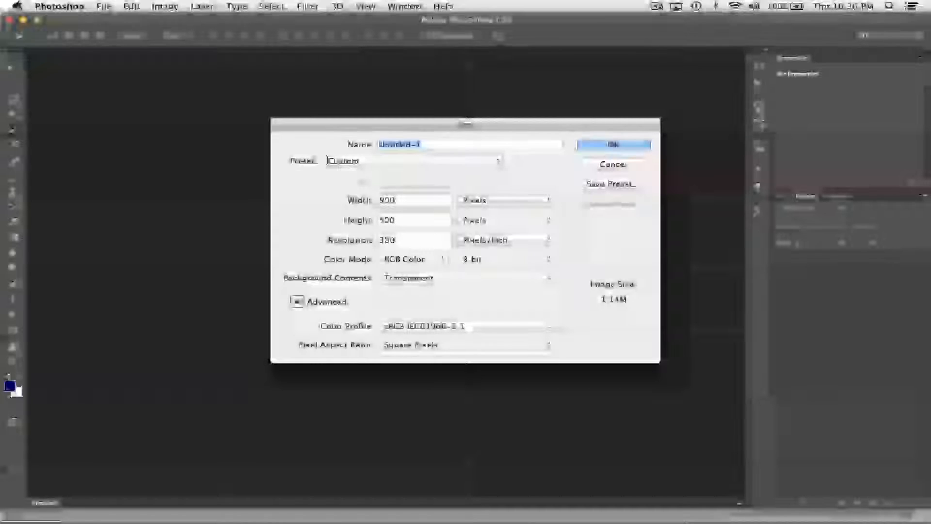
click(329, 161)
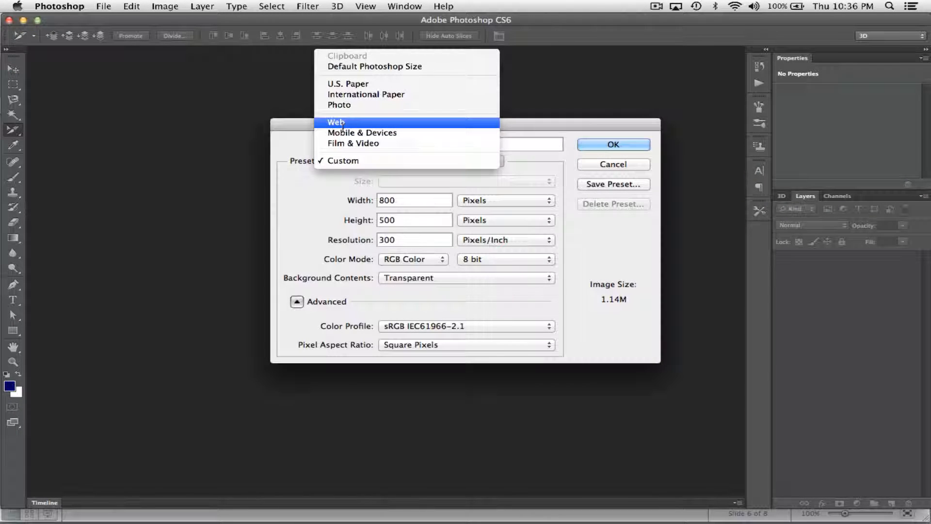
click(343, 125)
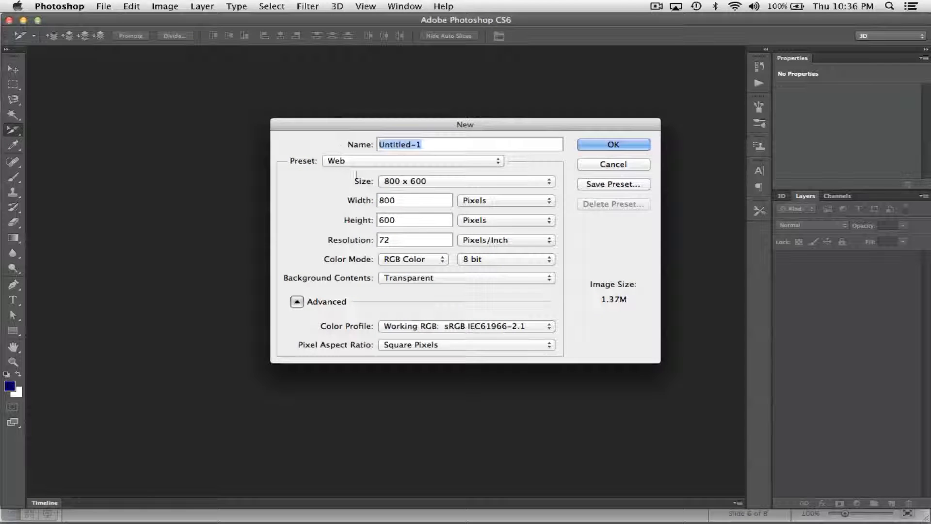
click(417, 182)
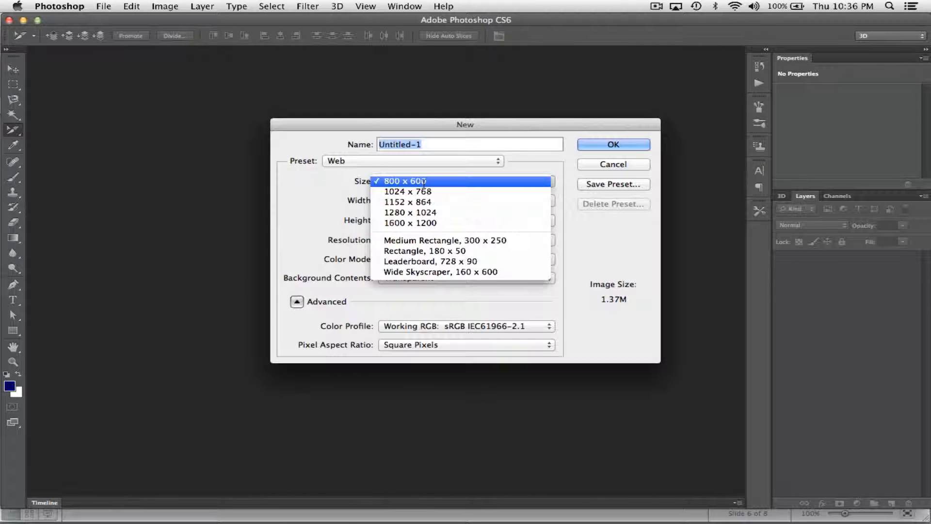
click(423, 182)
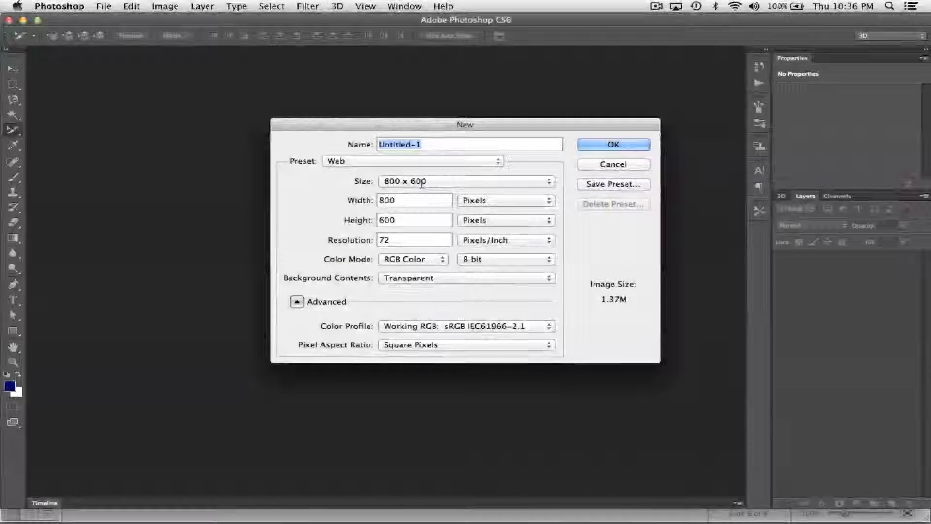
click(497, 201)
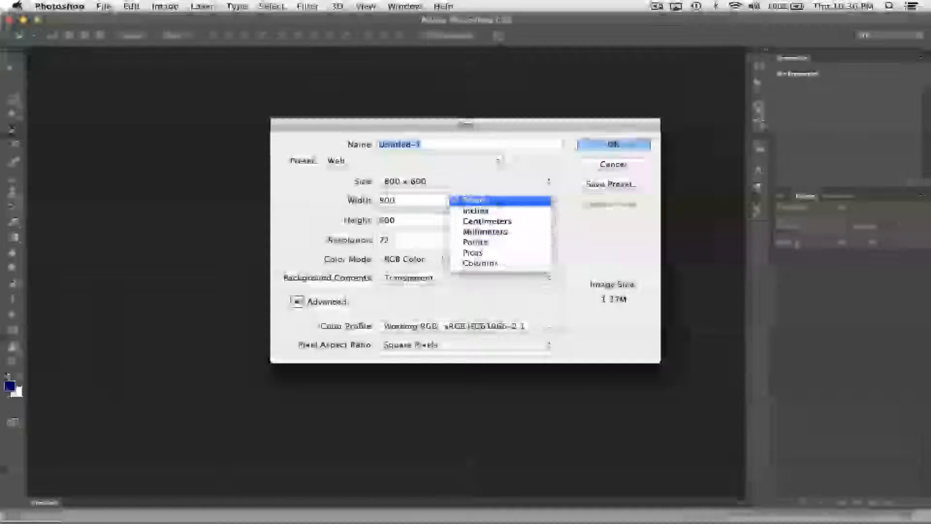
click(498, 201)
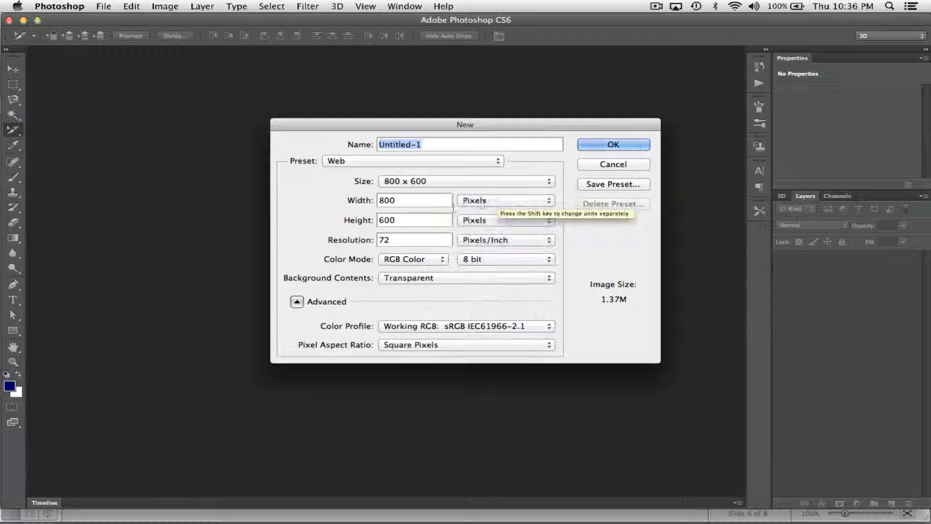
Set the new document's height to 500 pixels and its resolution to 300 pixels/inch
double_click(407, 222)
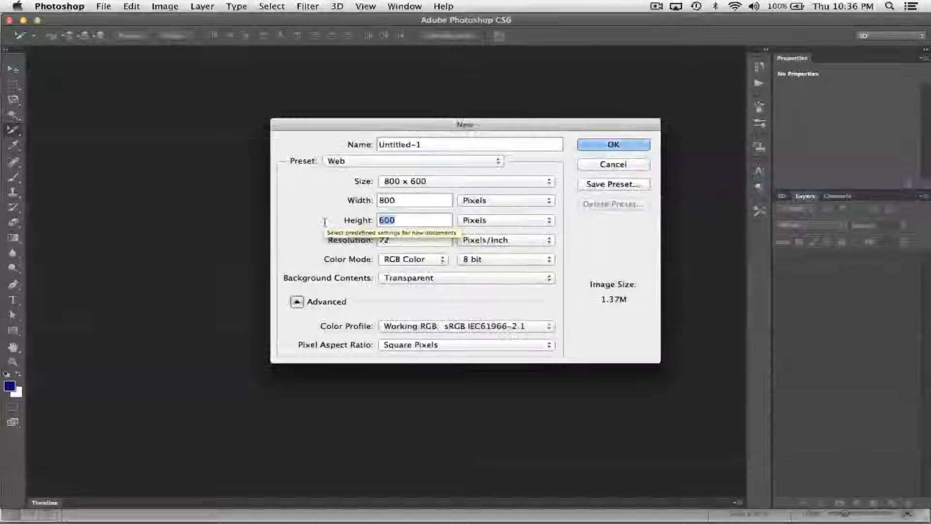
text(500)
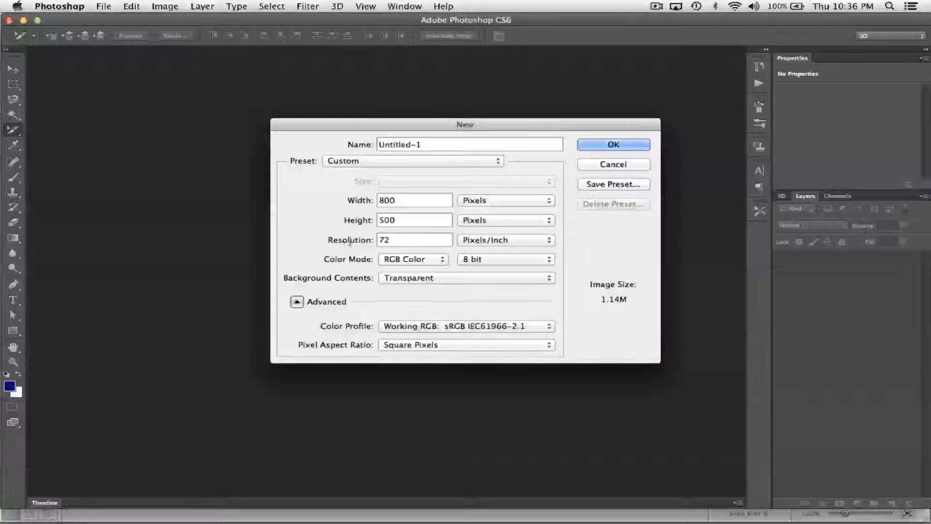
key(Tab)
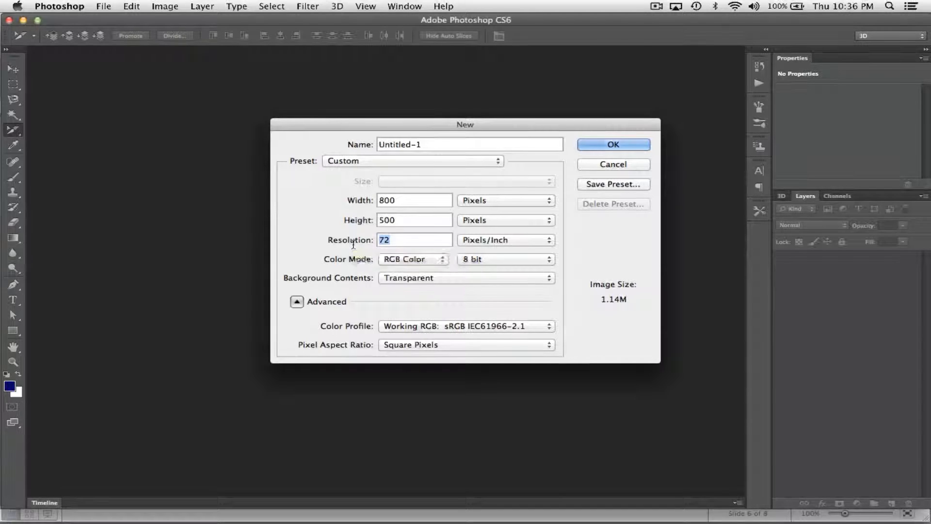
text(300)
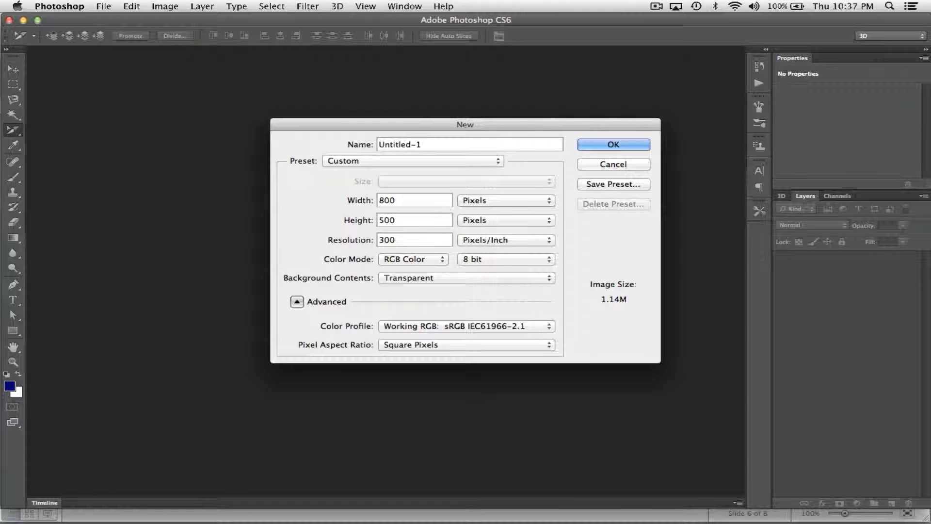
Name the new document portfolio
click(439, 144)
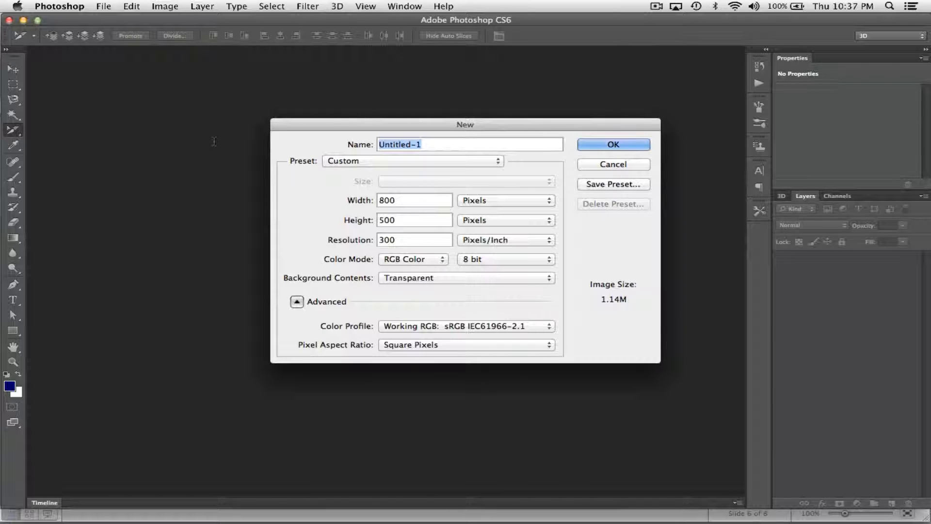
text(por)
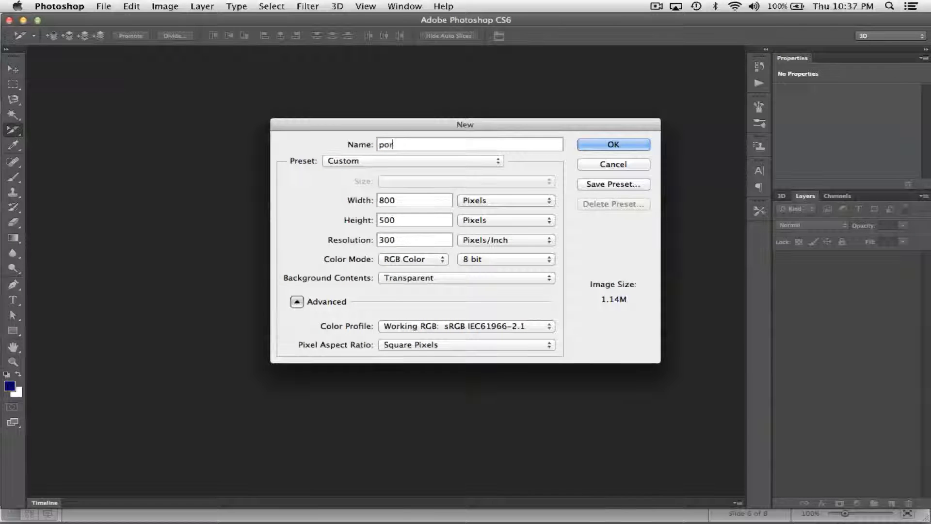
text(tfolio)
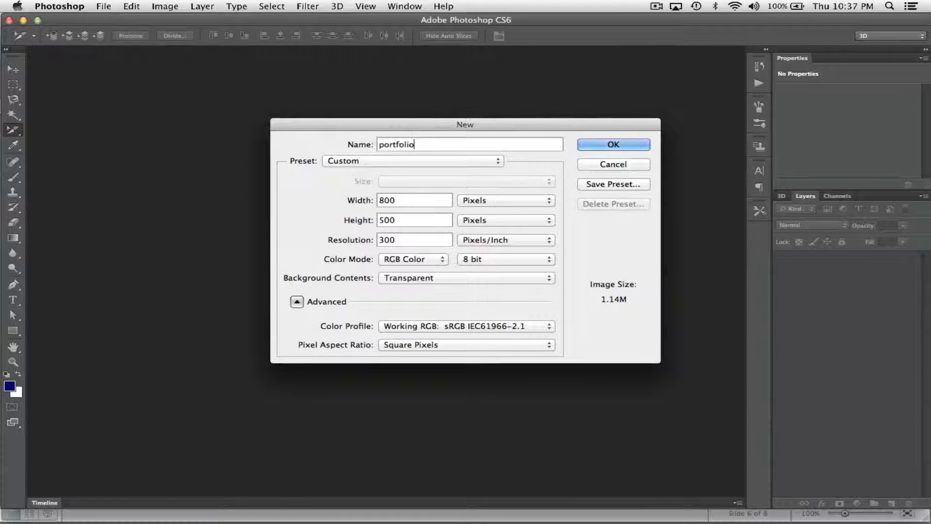
Change the new document's name to index and create the document
double_click(386, 150)
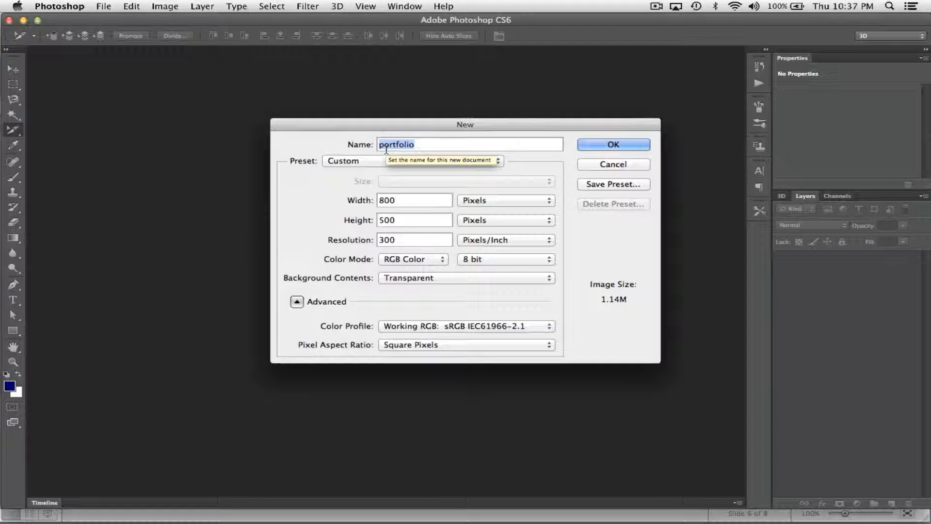
text(index)
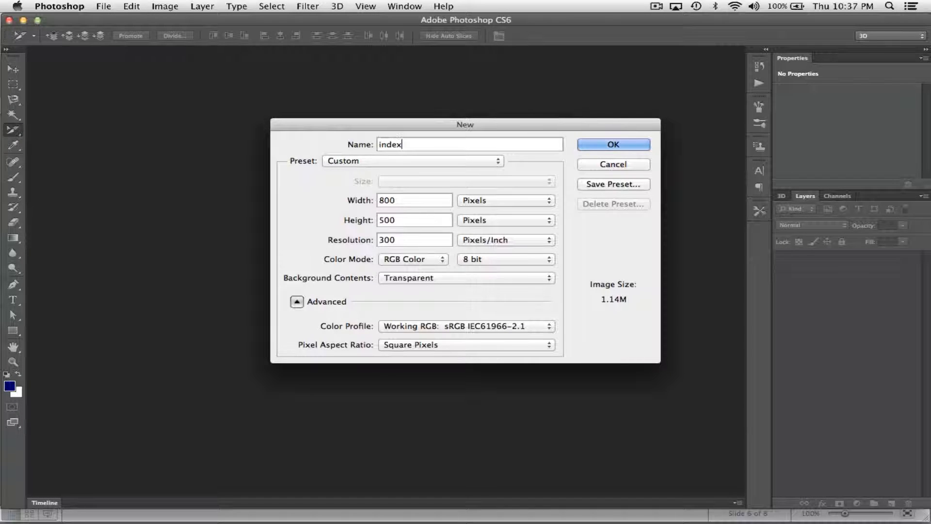
key(super+a)
text(home)
key(super+a)
text(inde)
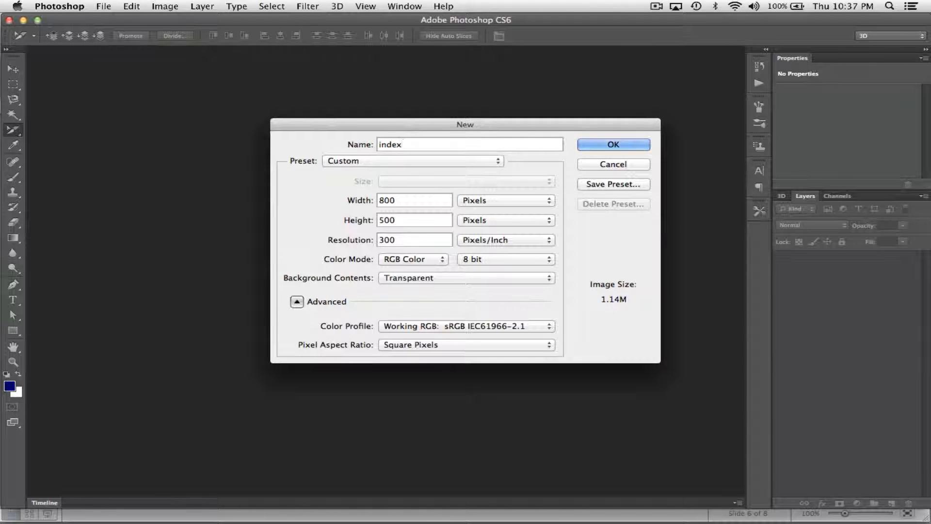
click(608, 148)
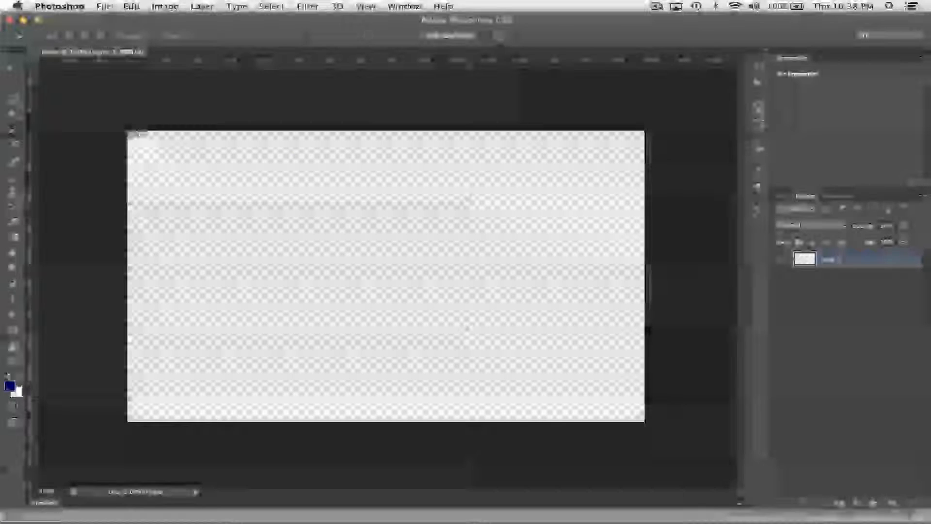
Save the document as index.psd in the psd folder inside design110's images folder on the Desktop, with Maximize Compatibility on
click(103, 7)
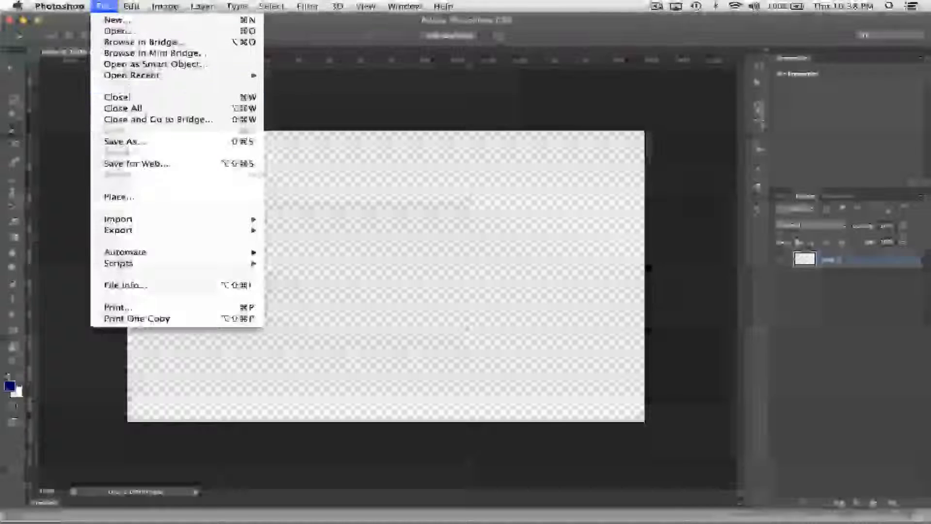
click(126, 142)
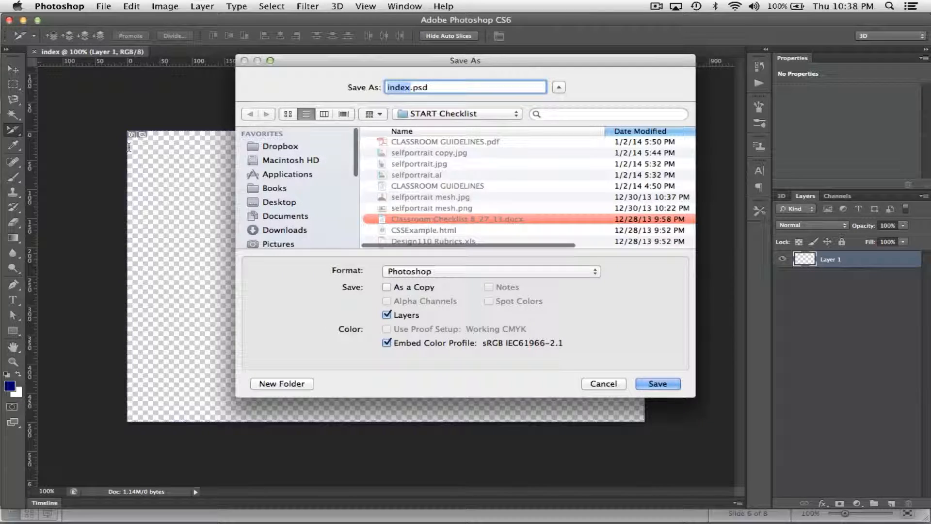
click(274, 201)
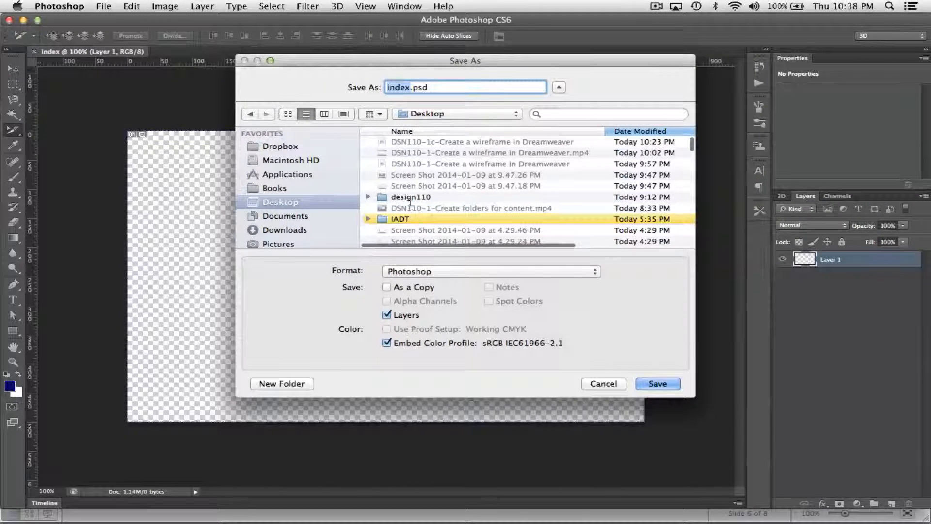
double_click(410, 197)
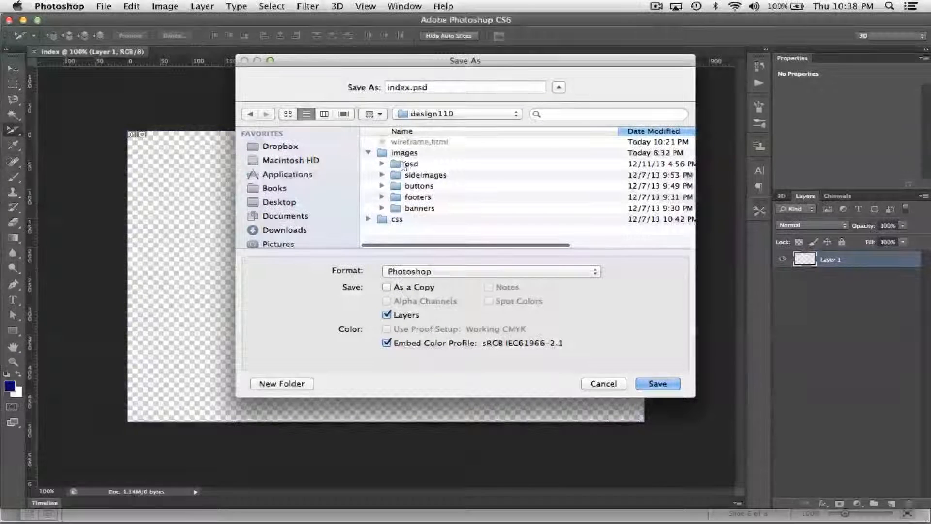
click(407, 165)
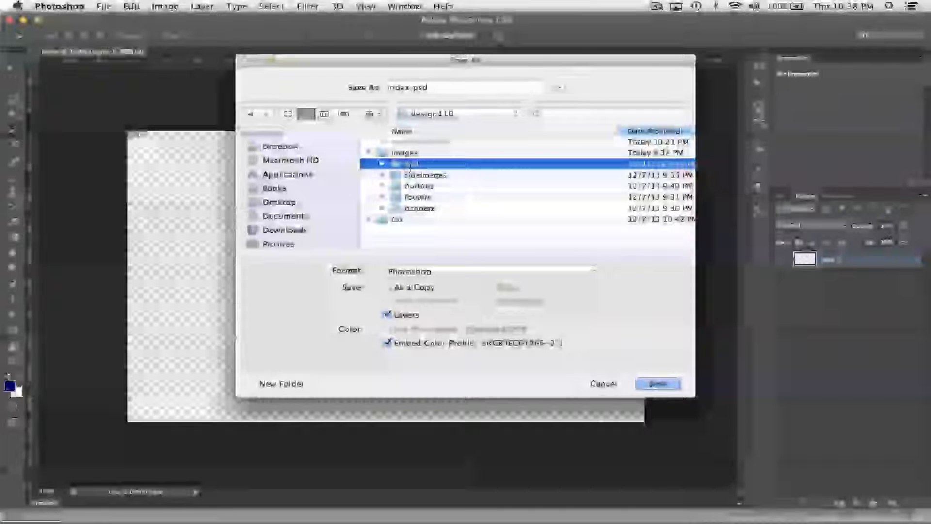
double_click(402, 153)
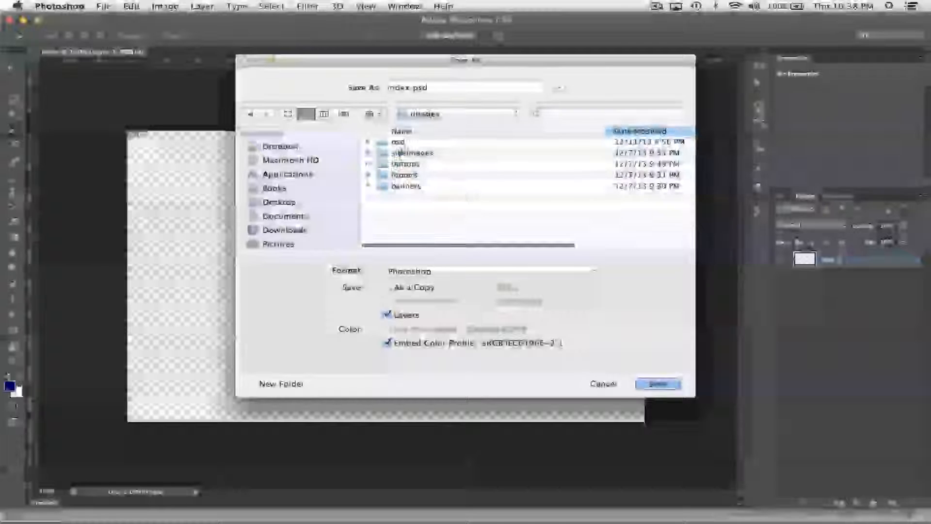
double_click(399, 142)
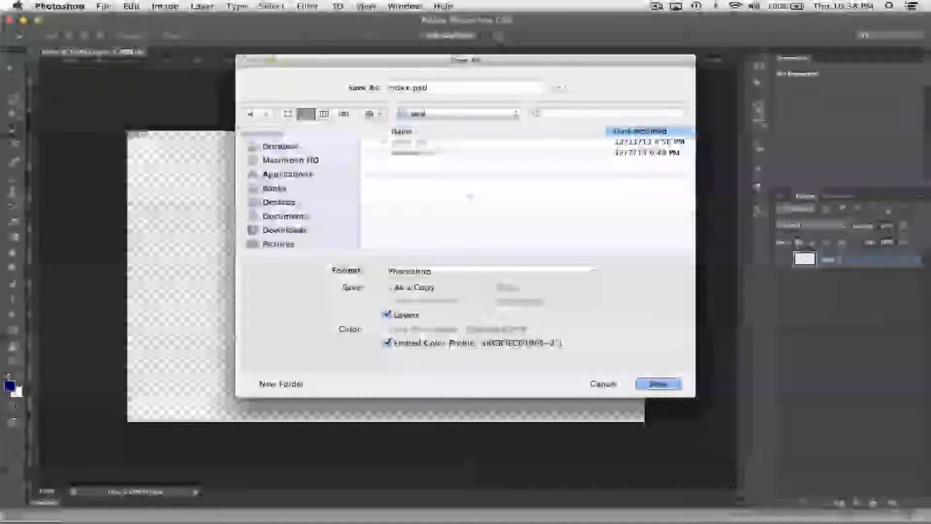
click(658, 384)
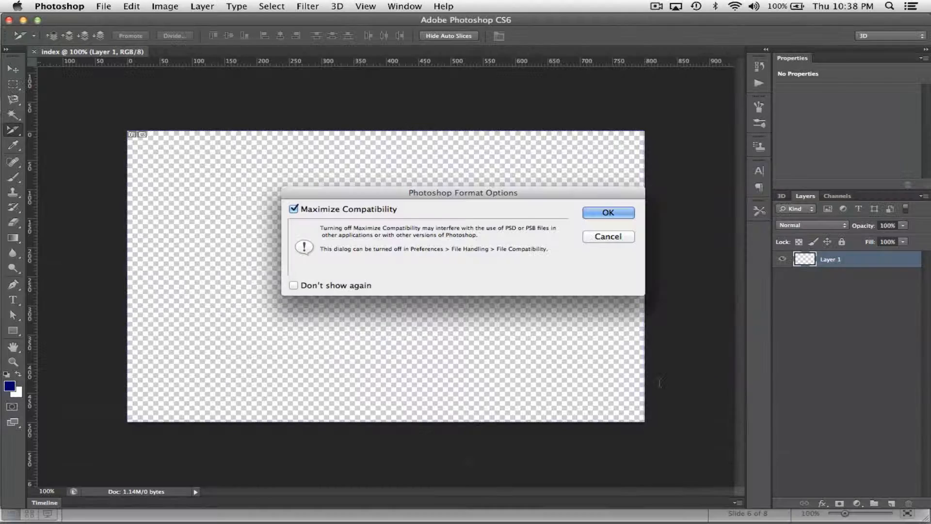
click(608, 214)
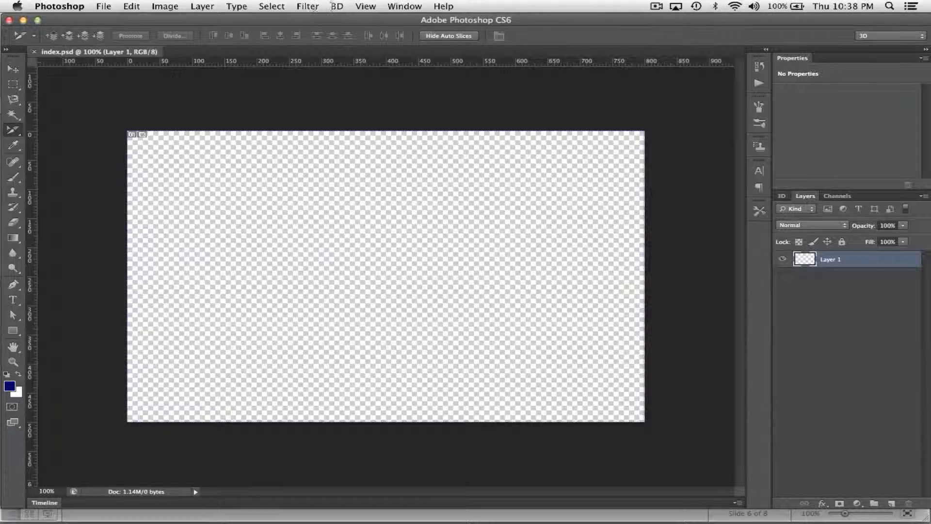
Check the Rulers display option, and switch the ruler units to inches and back to pixels
click(335, 7)
mouse_move(367, 6)
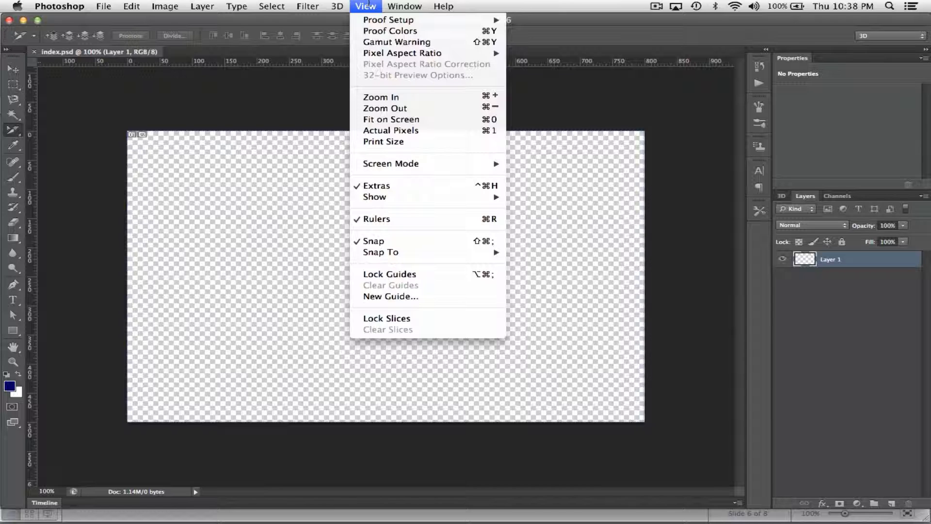
click(369, 221)
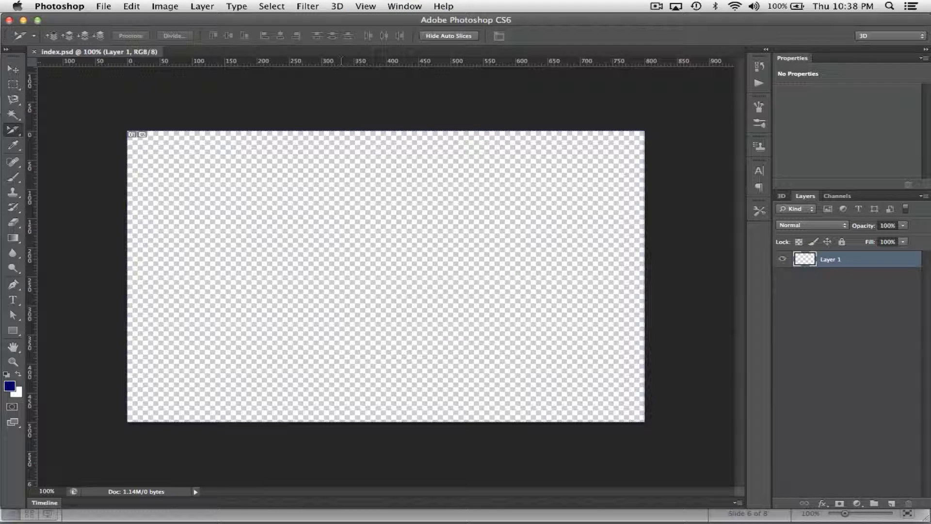
right_click(341, 63)
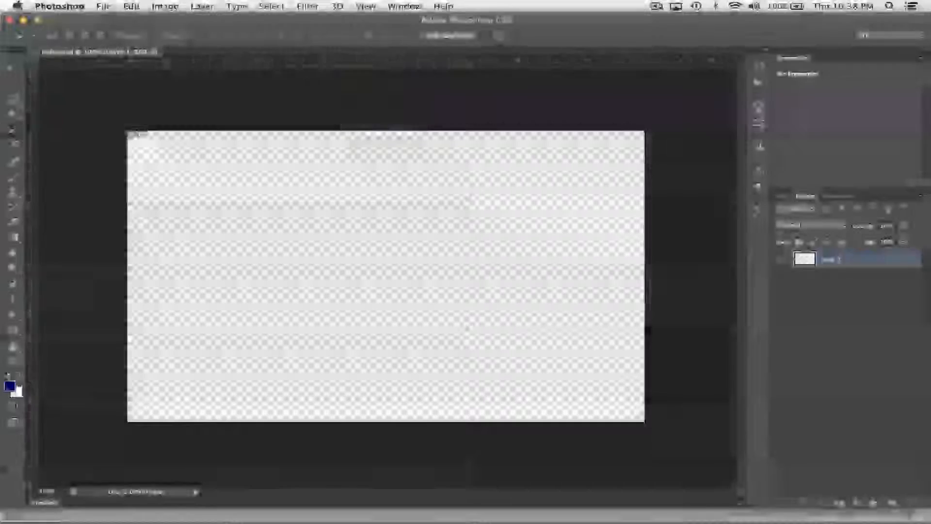
right_click(373, 63)
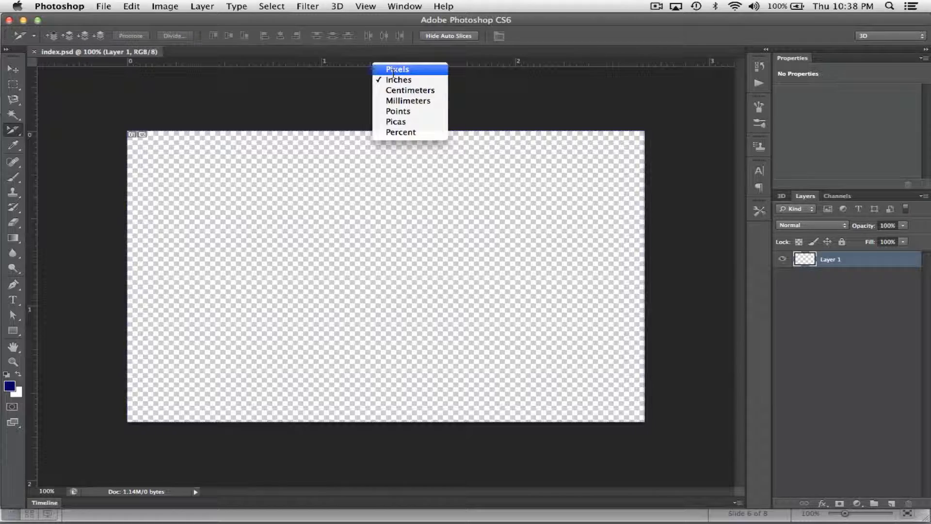
click(394, 70)
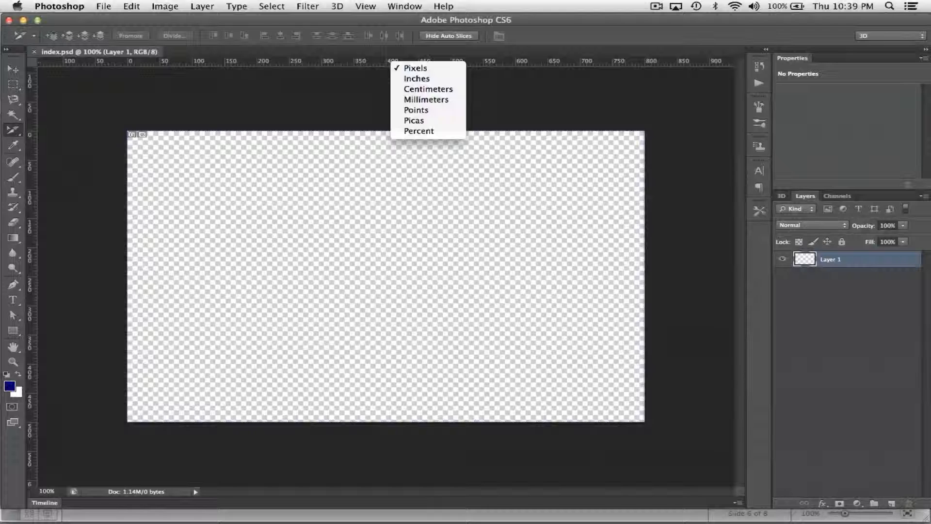
key(Escape)
Select the Crop Tool and toggle the toolbox between its two-column and single-column layouts, leaving it single-column
drag(13, 130, 61, 127)
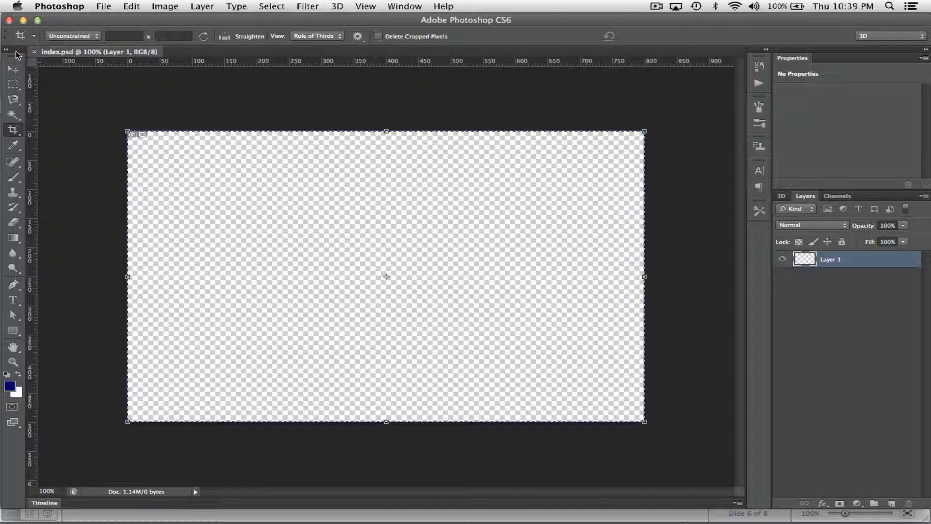
click(16, 51)
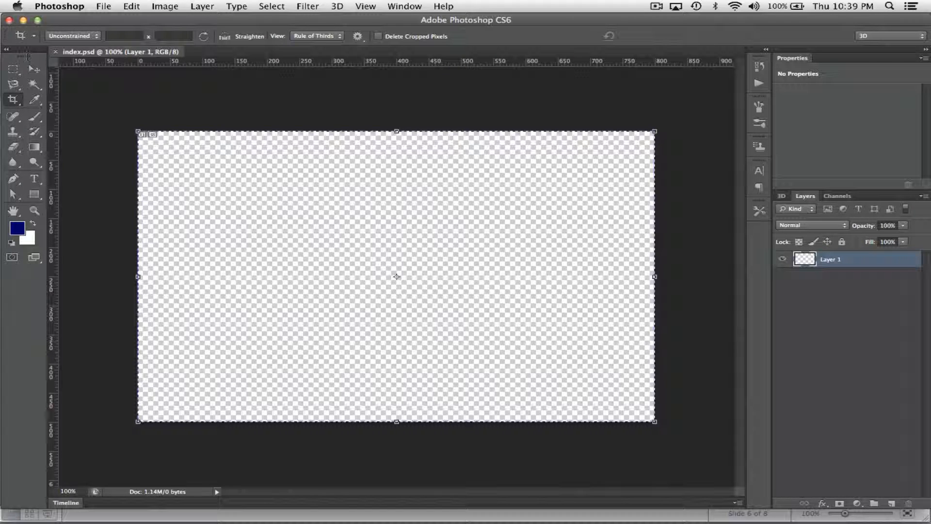
click(6, 49)
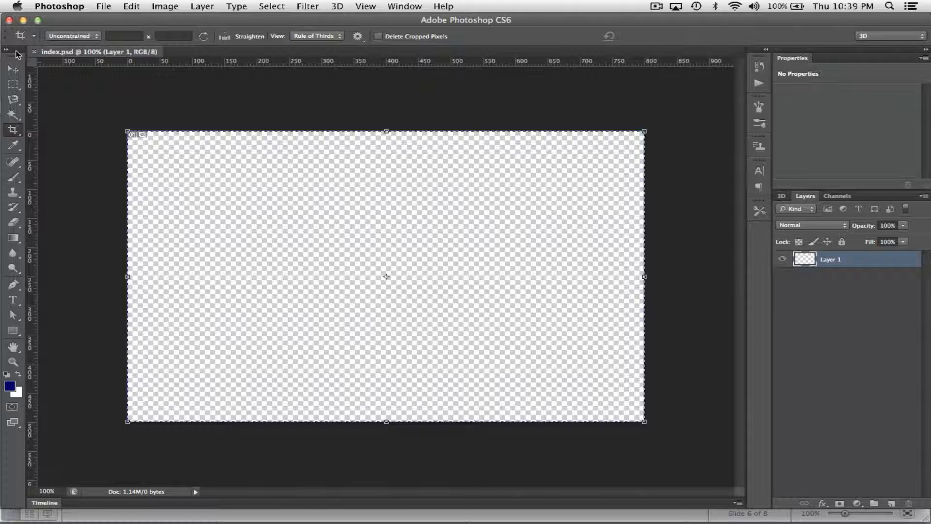
click(17, 51)
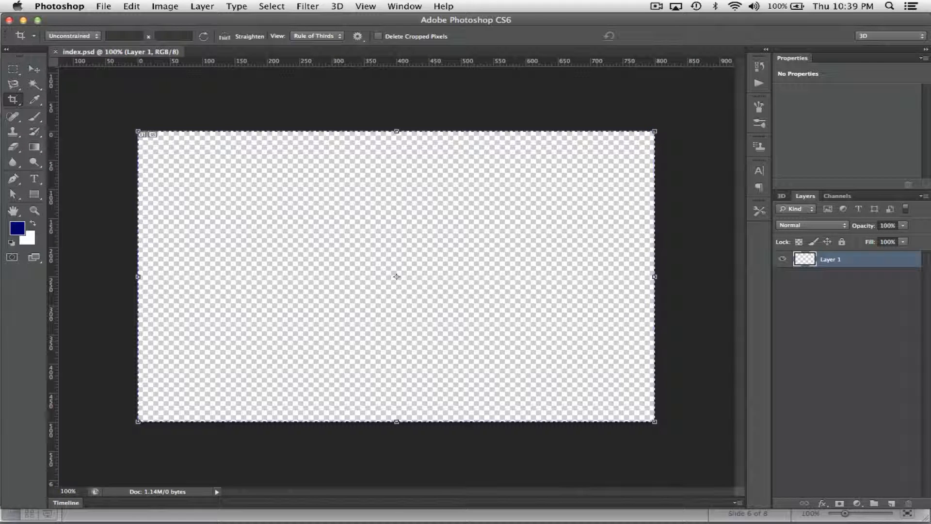
click(17, 50)
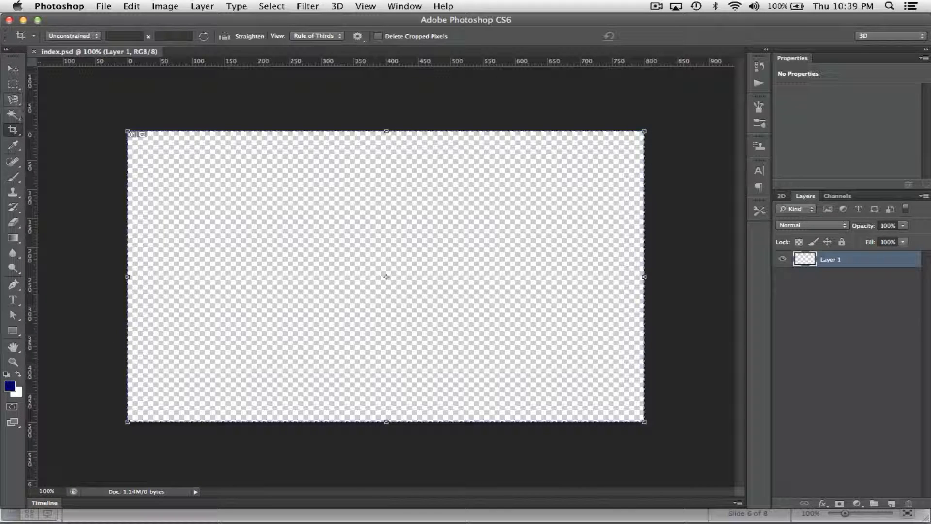
Look through the tools grouped with the Crop Tool and activate the Slice Tool
click(13, 129)
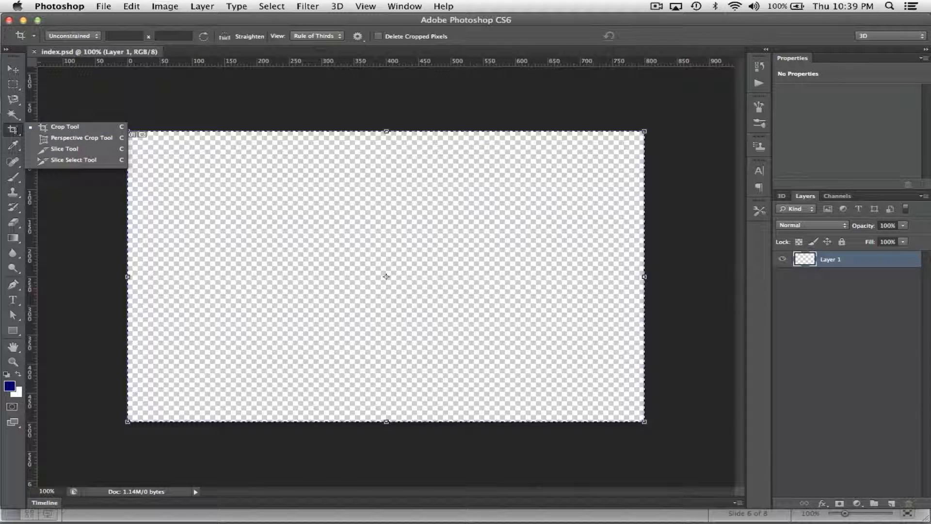
click(64, 126)
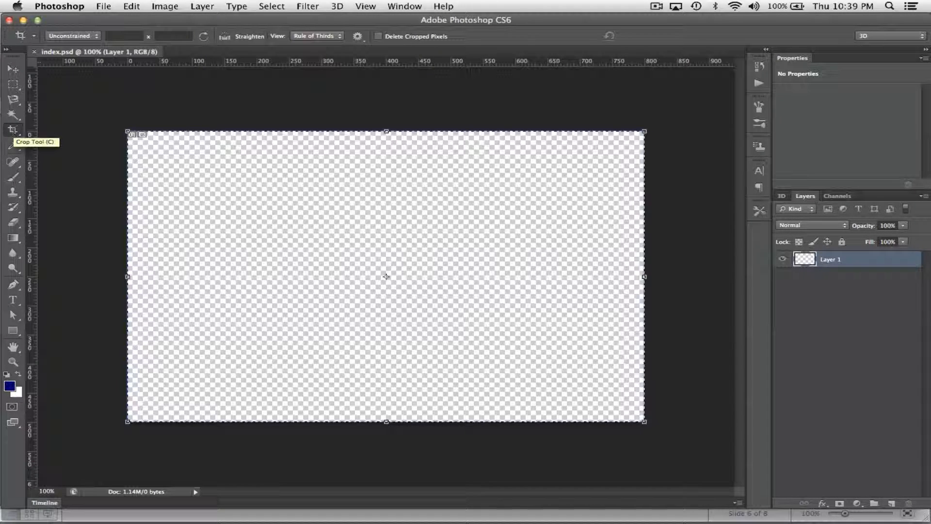
click(14, 129)
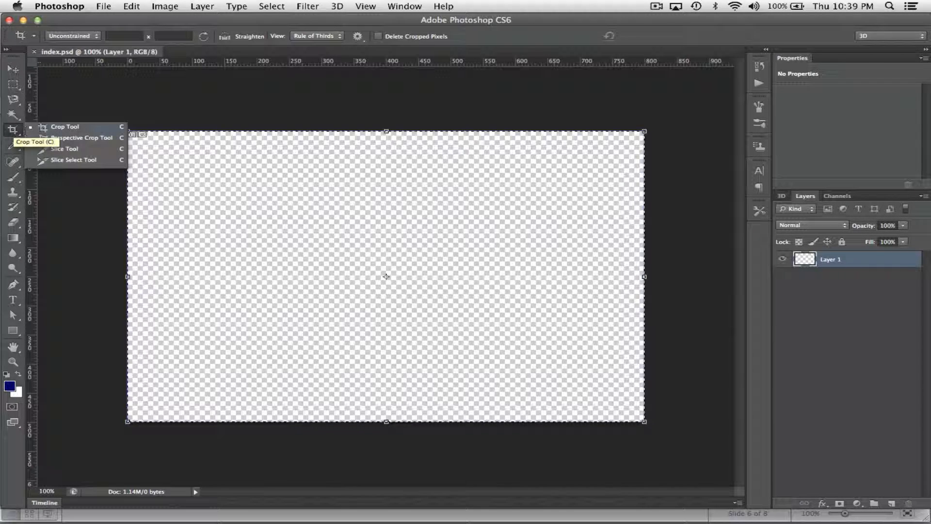
click(75, 149)
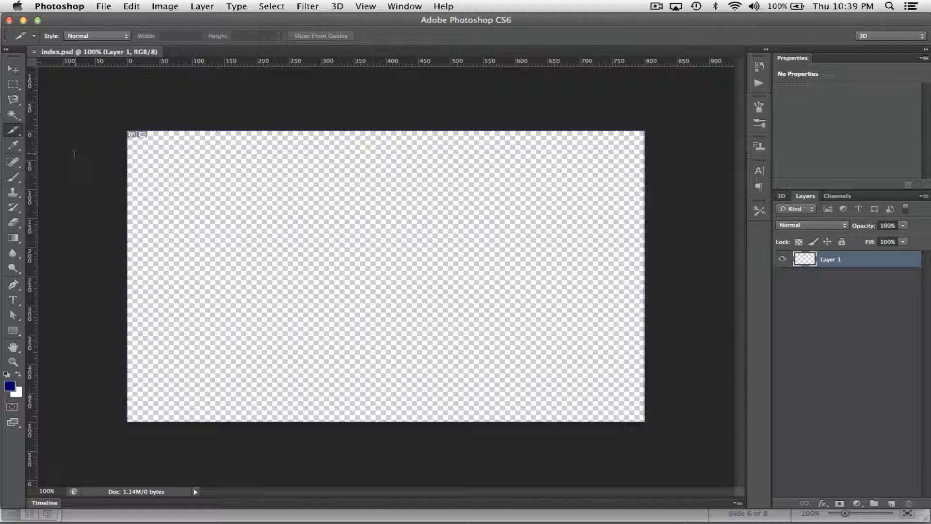
click(14, 130)
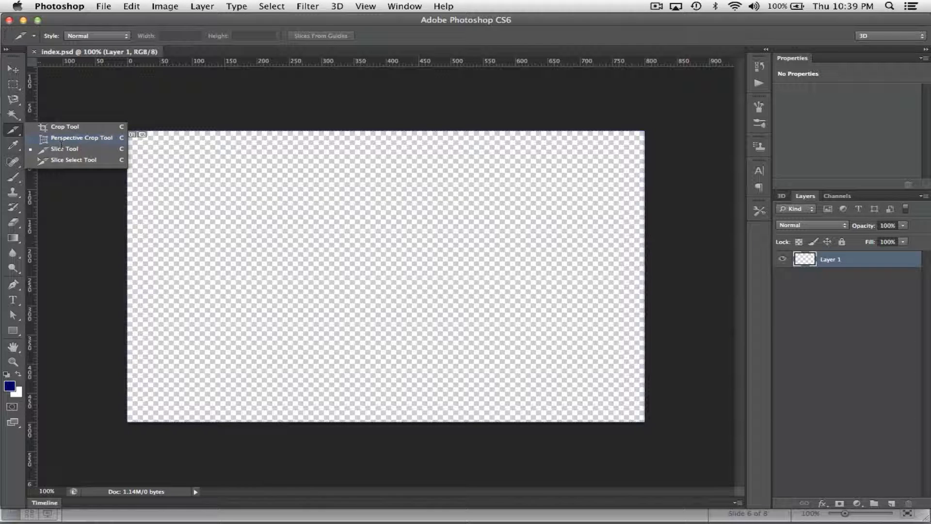
click(66, 156)
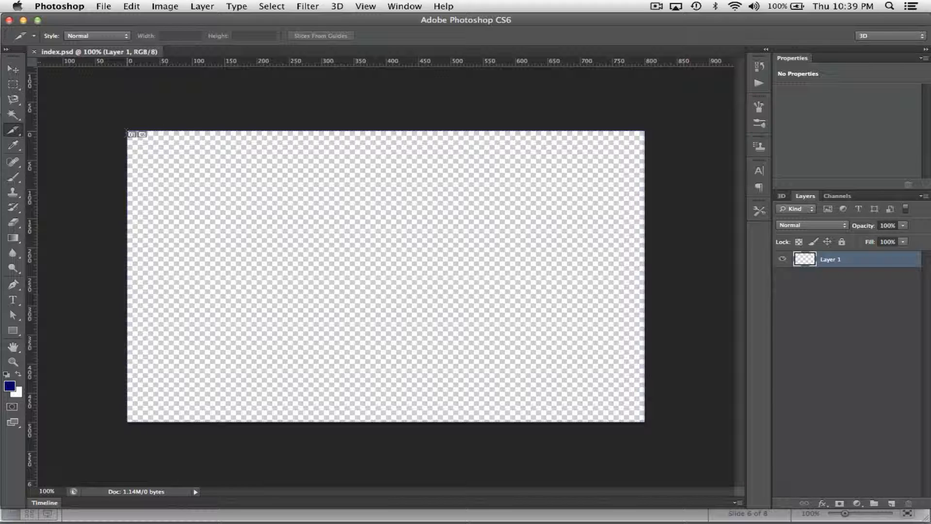
Try a full-width slice along the canvas's upper edge and a small slice in its upper-left corner, undoing both
drag(127, 133, 644, 183)
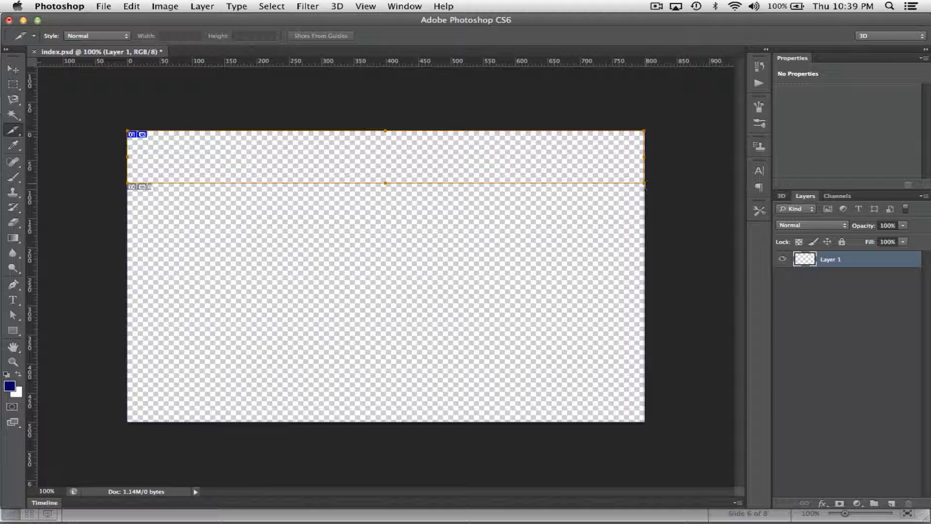
key(super+z)
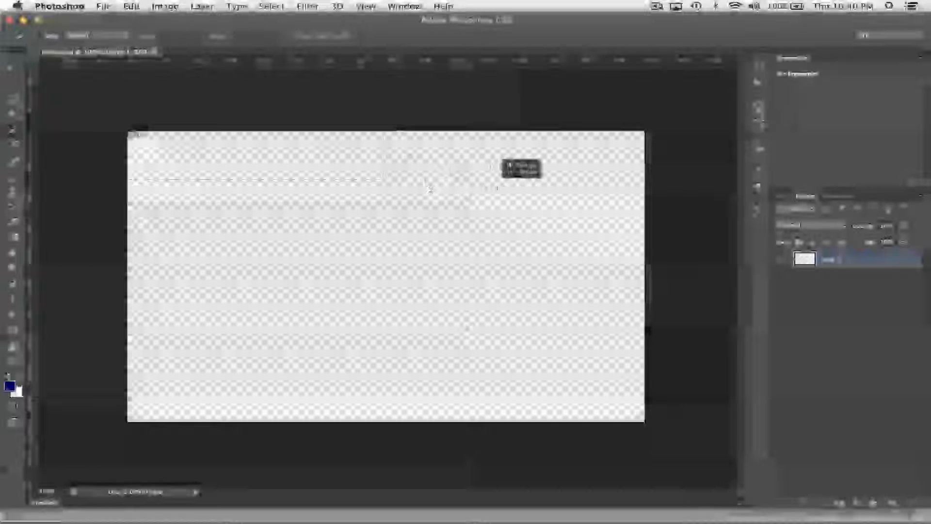
drag(127, 131, 223, 167)
key(super+z)
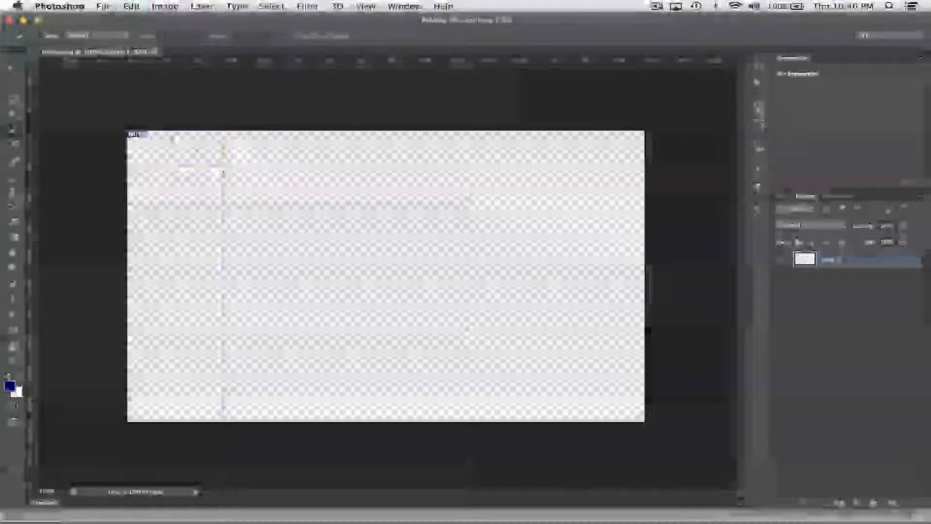
Draw a full-width slice about 800 px wide and 143 px high along the canvas's upper edge
drag(128, 132, 652, 180)
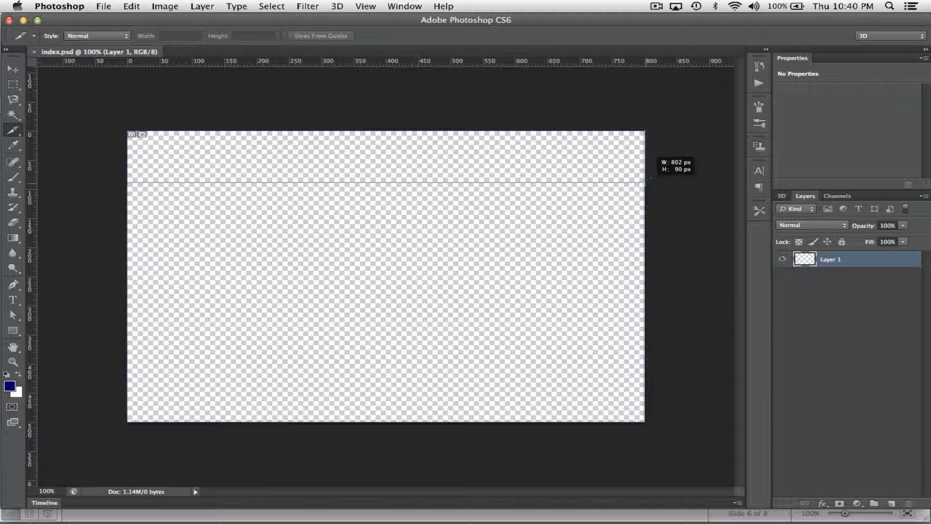
drag(651, 181, 654, 216)
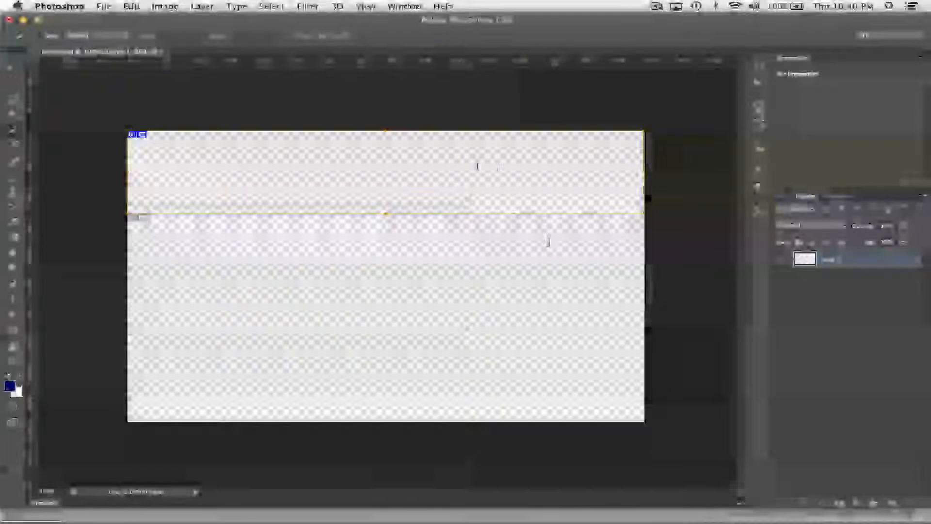
Set the height of the full-width slice along the canvas's upper edge to 90 px
double_click(394, 166)
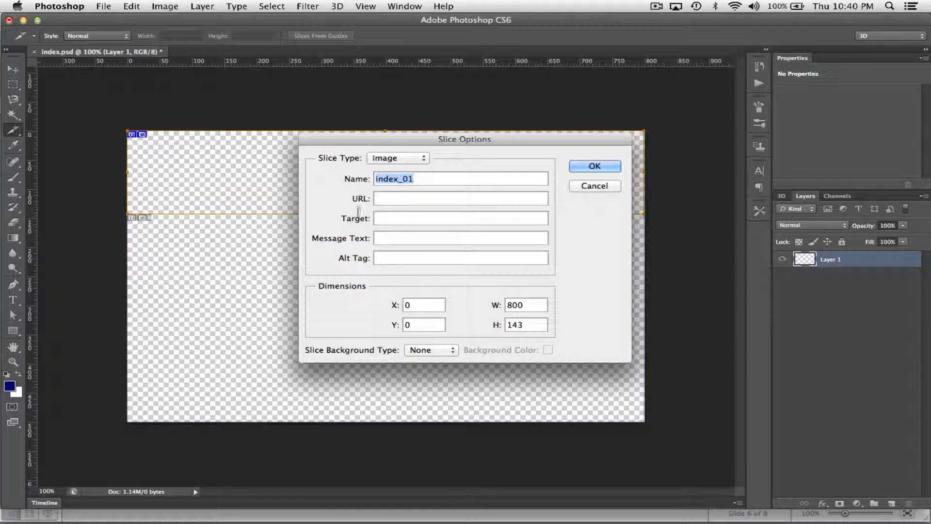
double_click(411, 306)
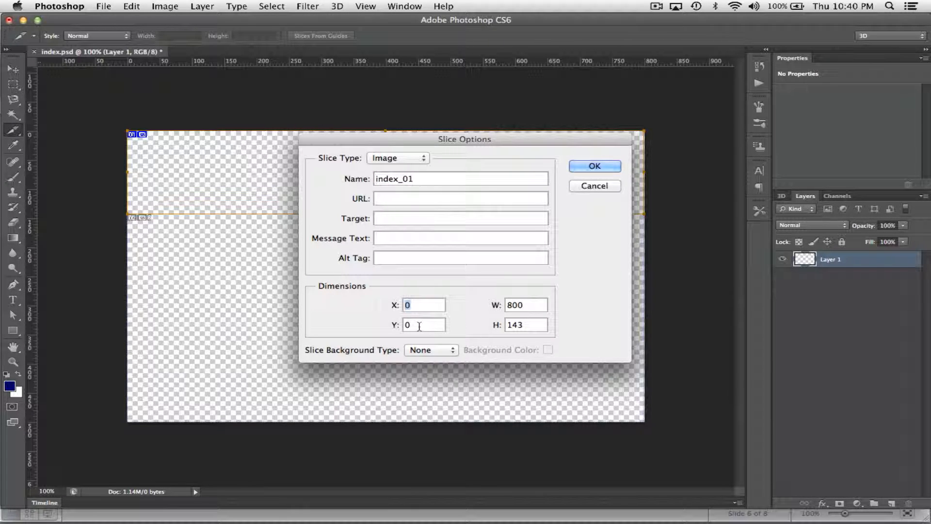
double_click(419, 325)
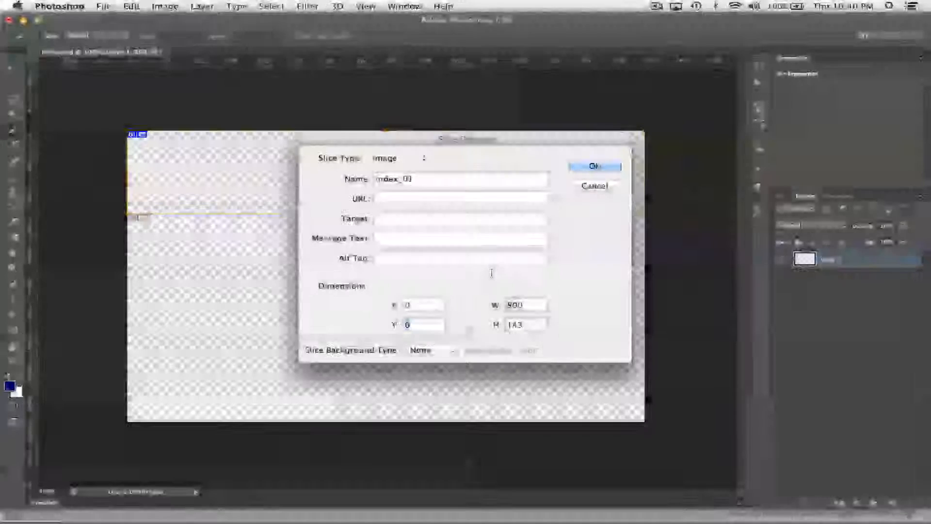
double_click(528, 305)
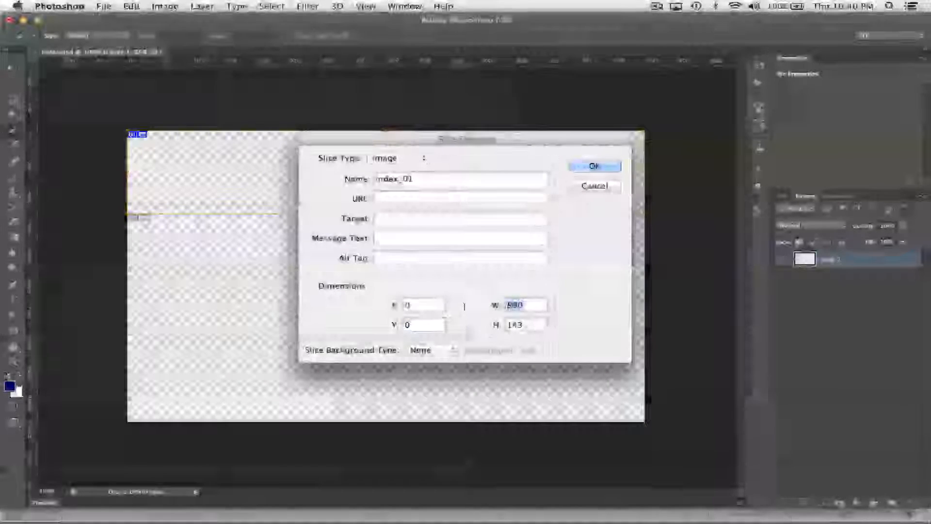
key(Tab)
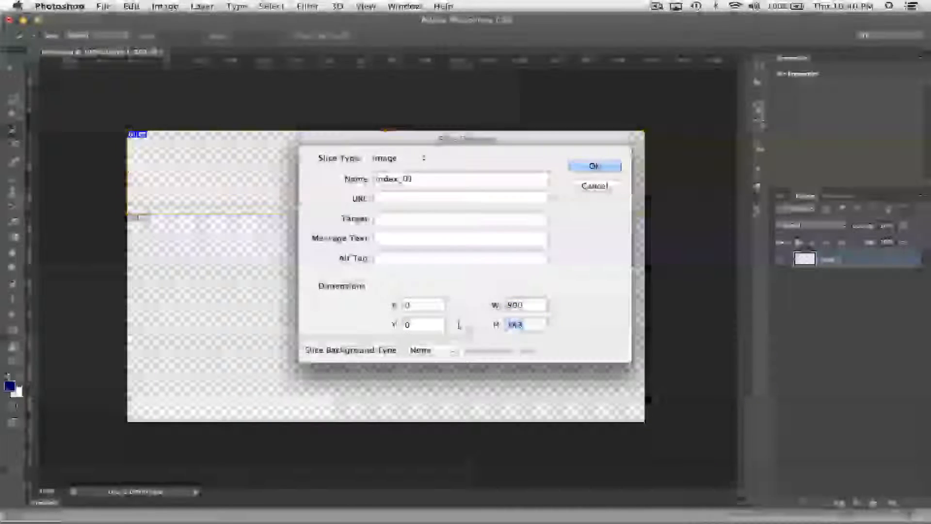
text(90)
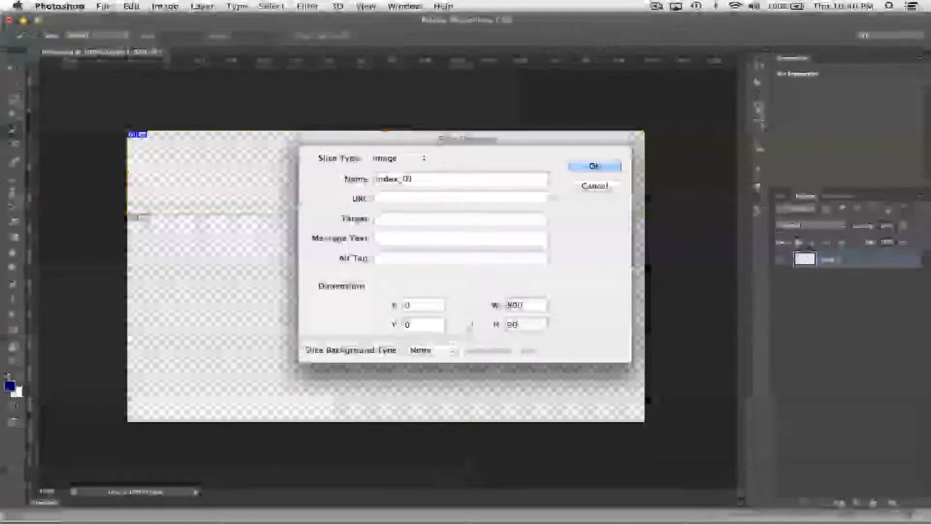
click(598, 165)
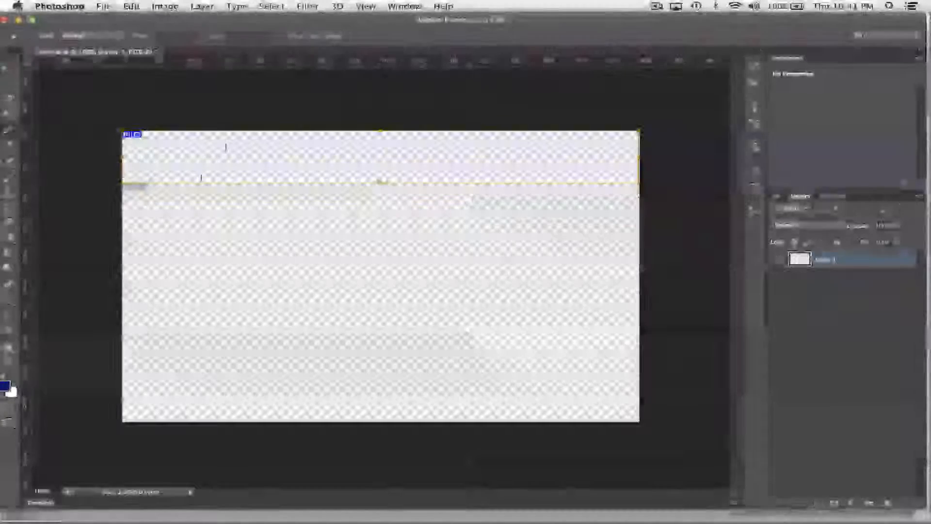
Draw a full-width slice directly below the 90 px header slice and set its height to 25 px
drag(127, 188, 640, 199)
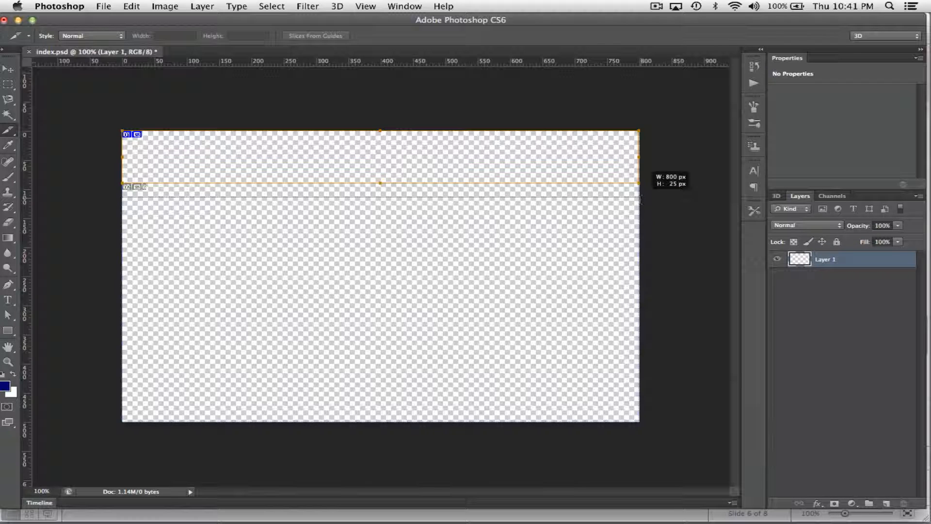
drag(640, 198, 640, 245)
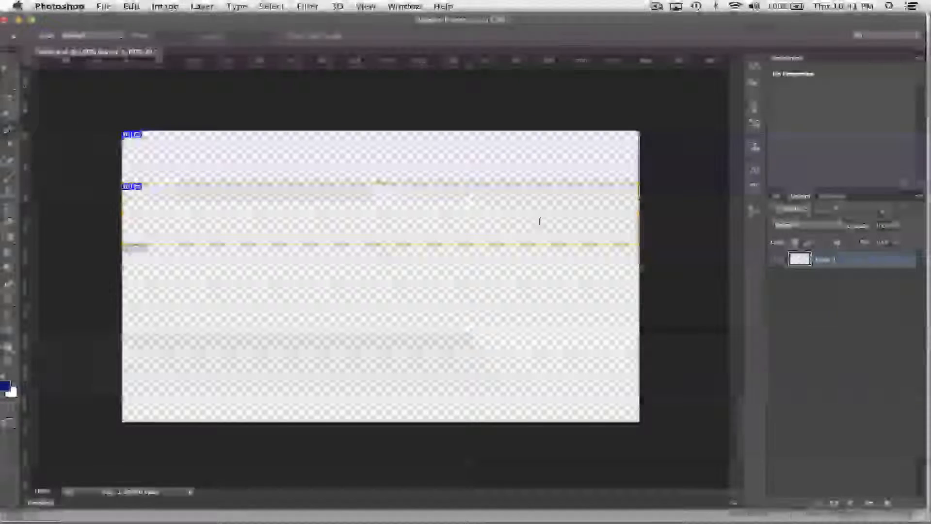
double_click(540, 219)
double_click(524, 326)
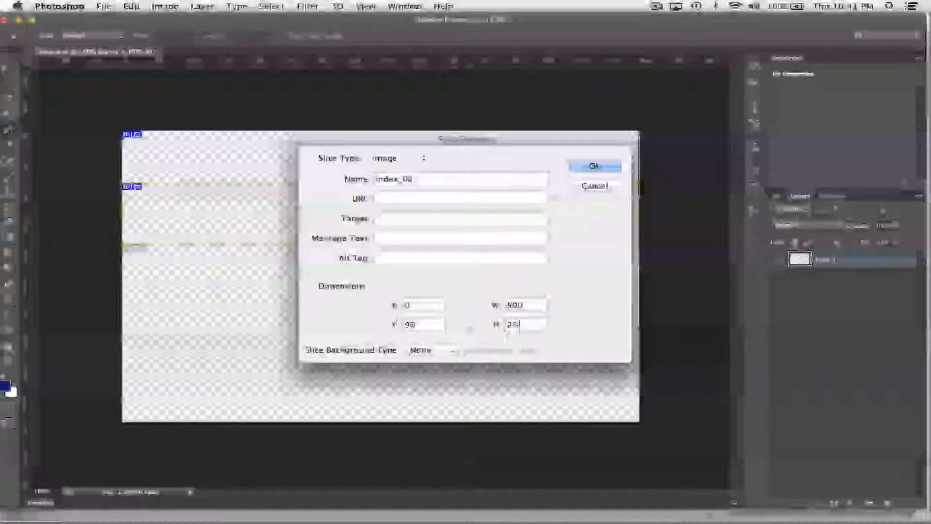
text(25)
double_click(416, 325)
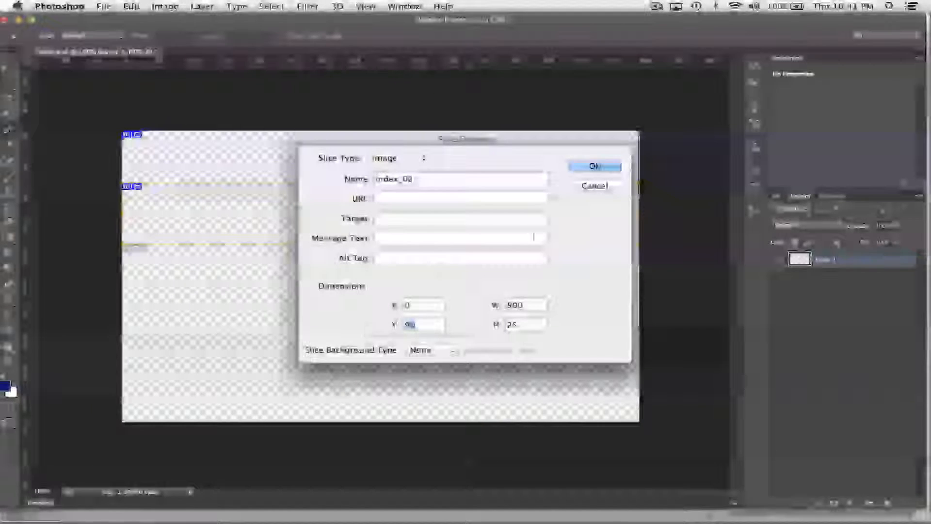
click(615, 167)
Draw a slice below the 25 px strip, starting at the canvas's left edge, and set it to 400 px wide and 345 px high
drag(650, 23, 652, 329)
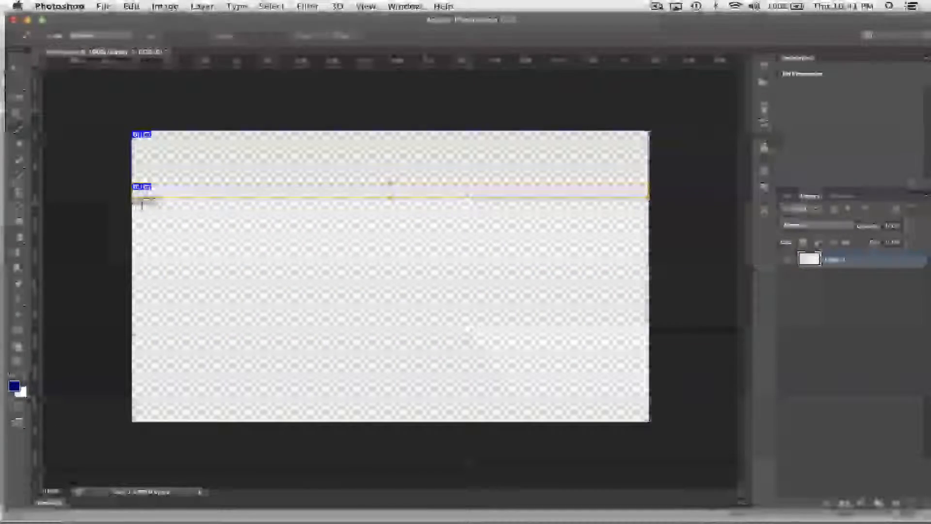
drag(133, 199, 421, 379)
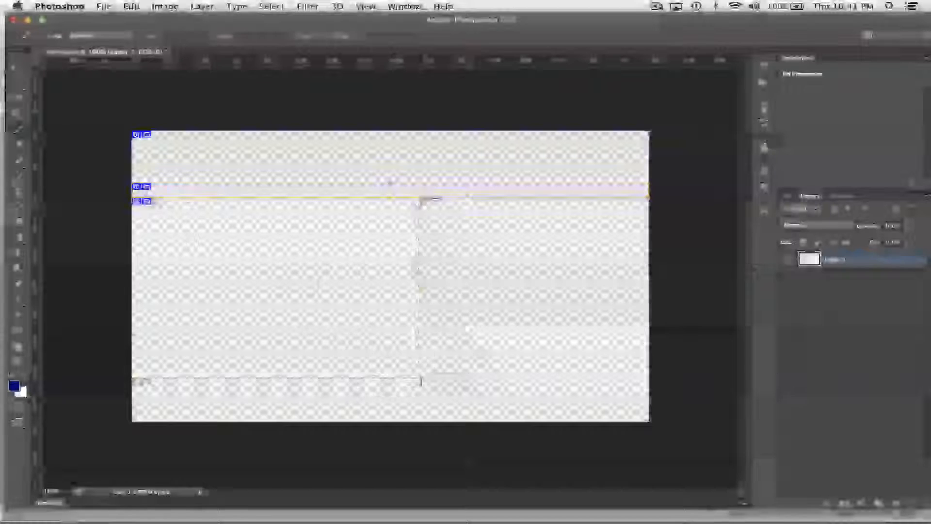
double_click(324, 304)
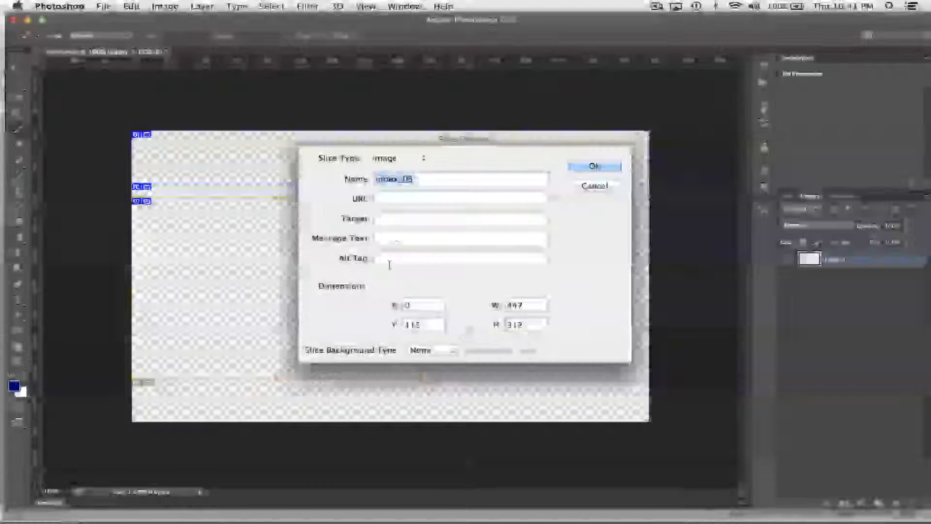
double_click(411, 324)
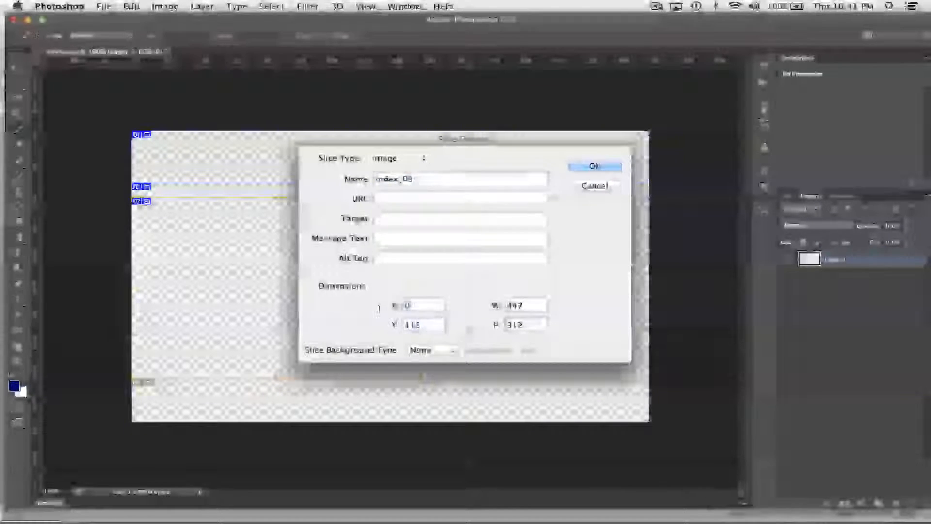
key(Tab)
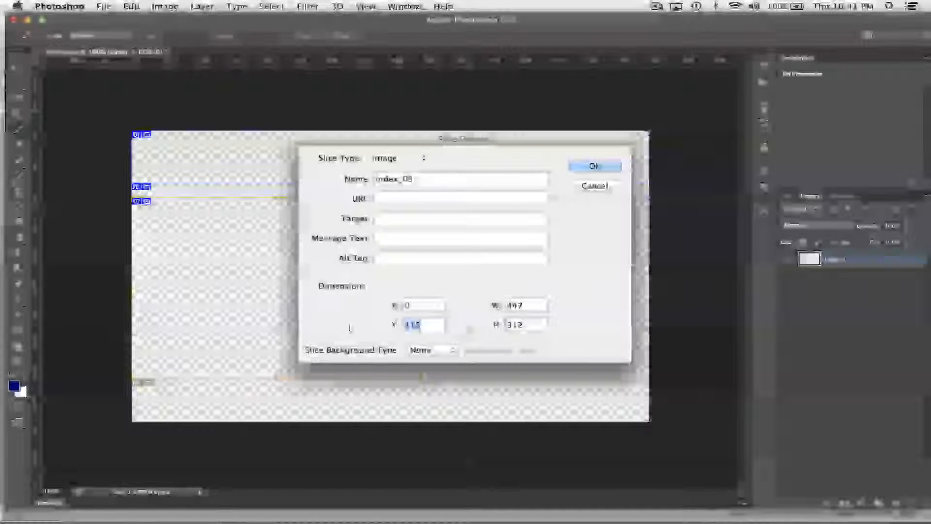
key(Tab)
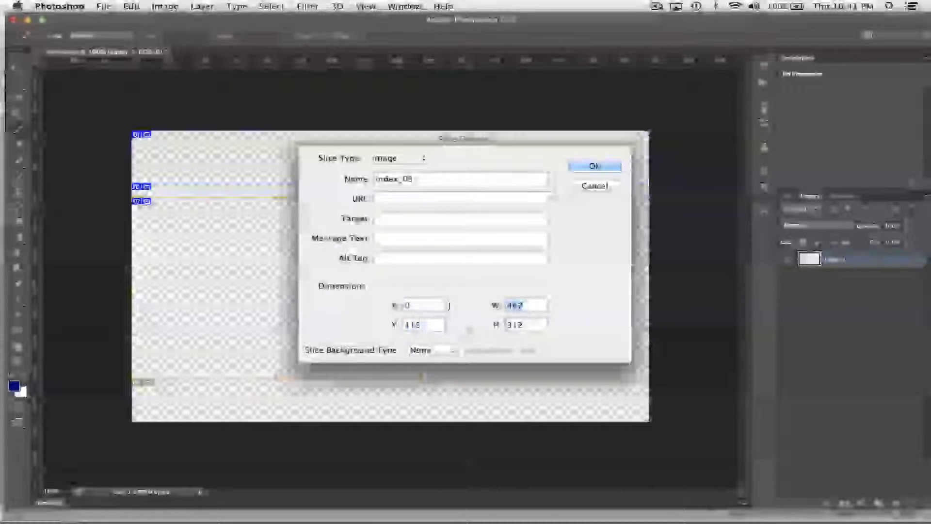
text(335)
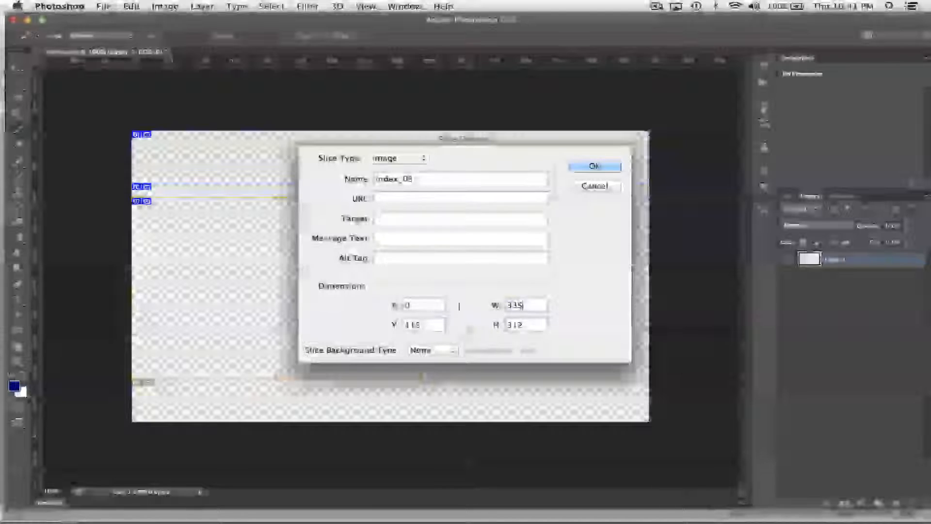
key(Tab)
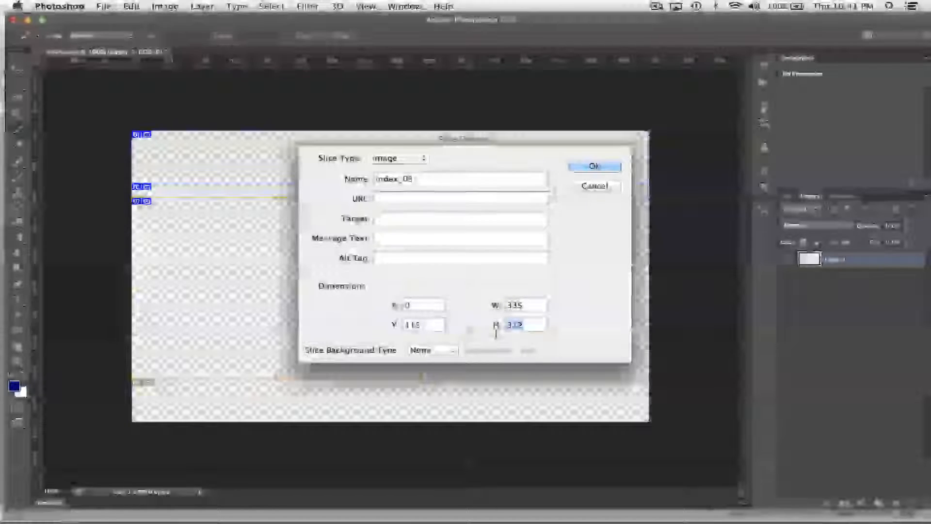
drag(534, 307, 472, 306)
text(3)
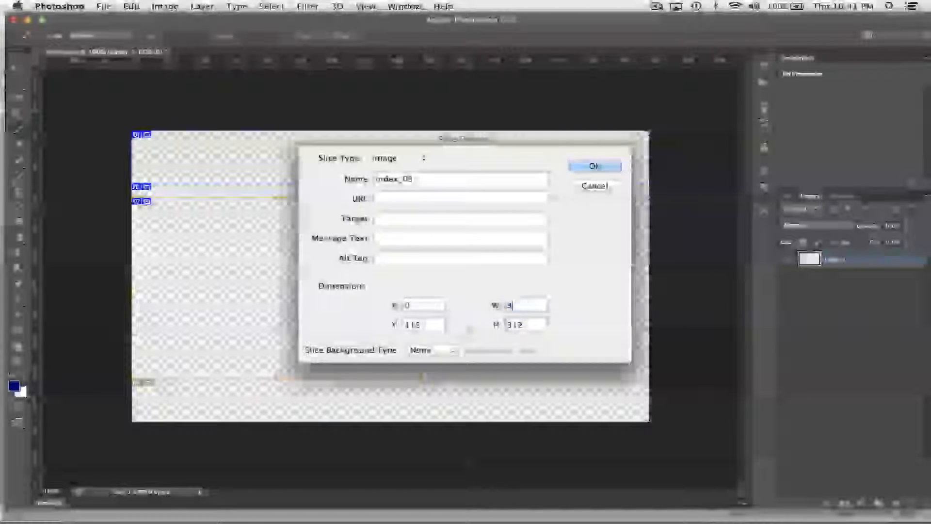
text(00)
double_click(520, 327)
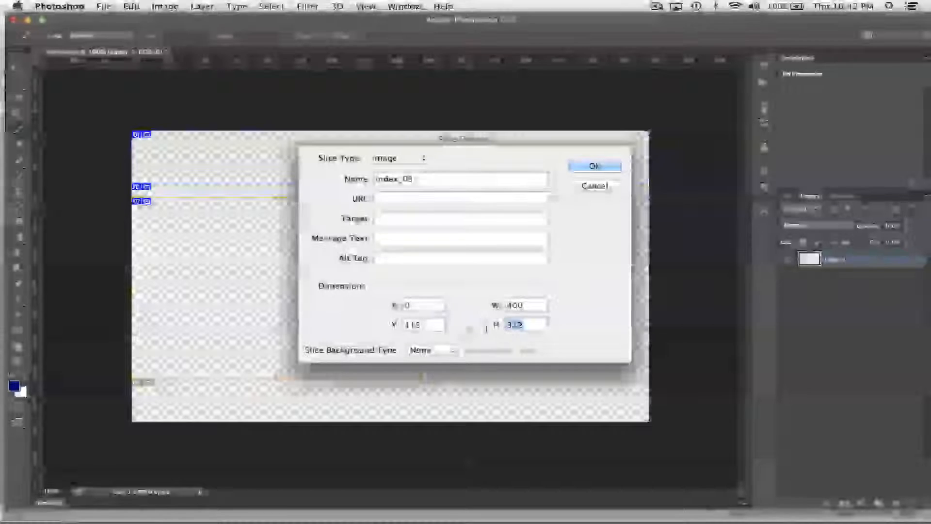
text(345)
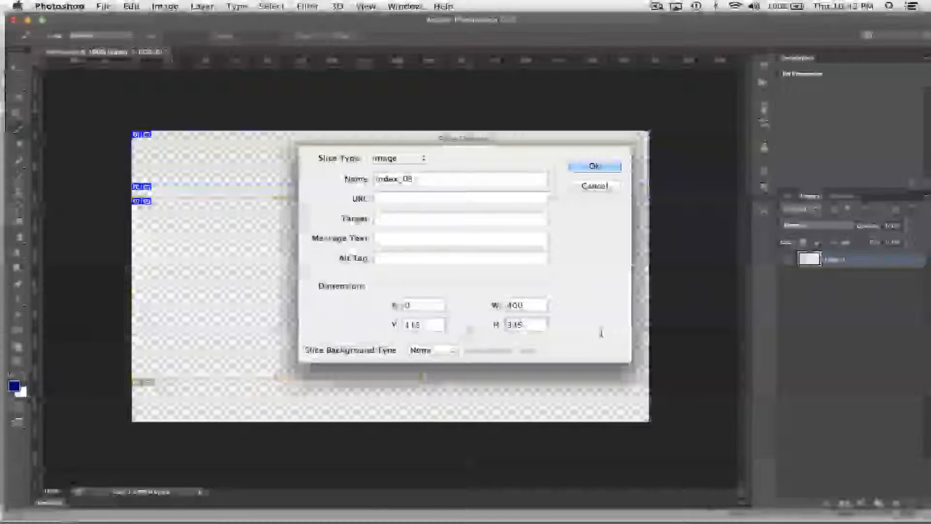
click(594, 166)
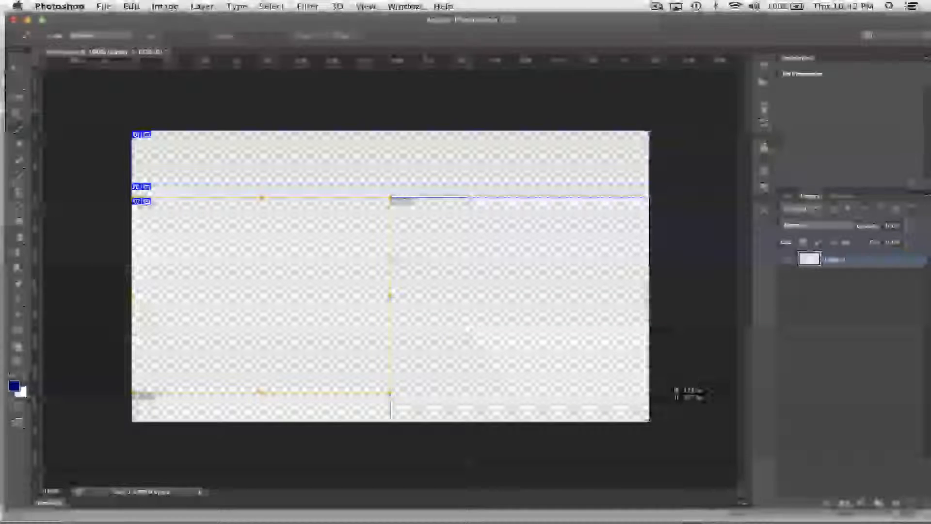
Draw a slice about 400 px wide and 345 px high over the area right of the left content slice and check its dimensions
double_click(574, 357)
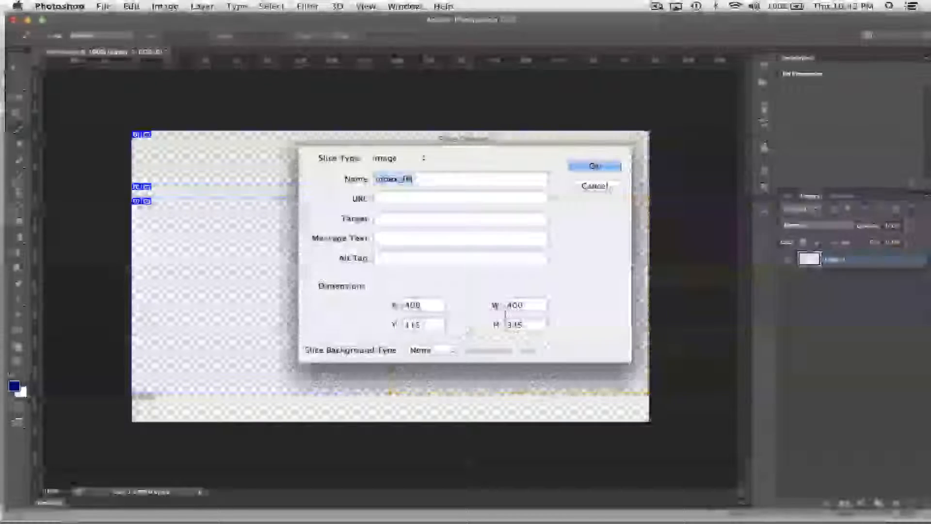
drag(421, 305, 381, 306)
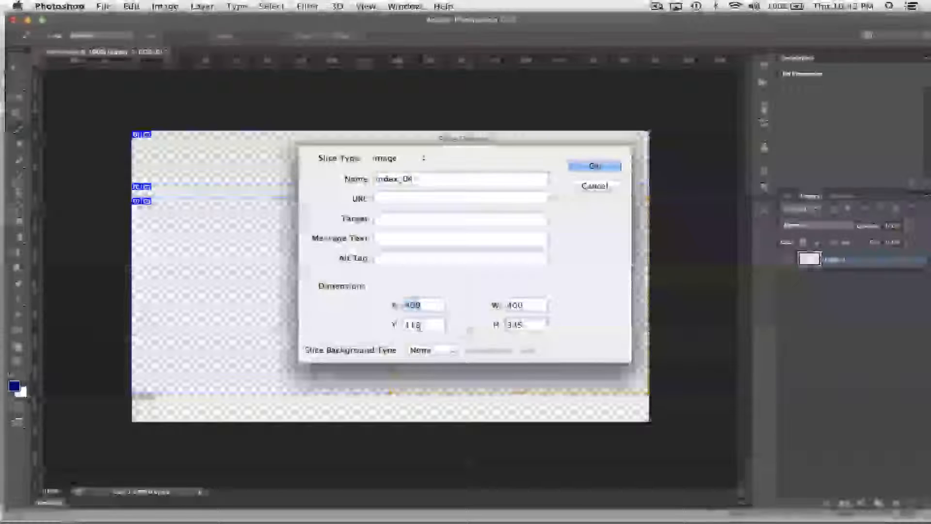
drag(422, 327, 353, 327)
drag(526, 306, 486, 324)
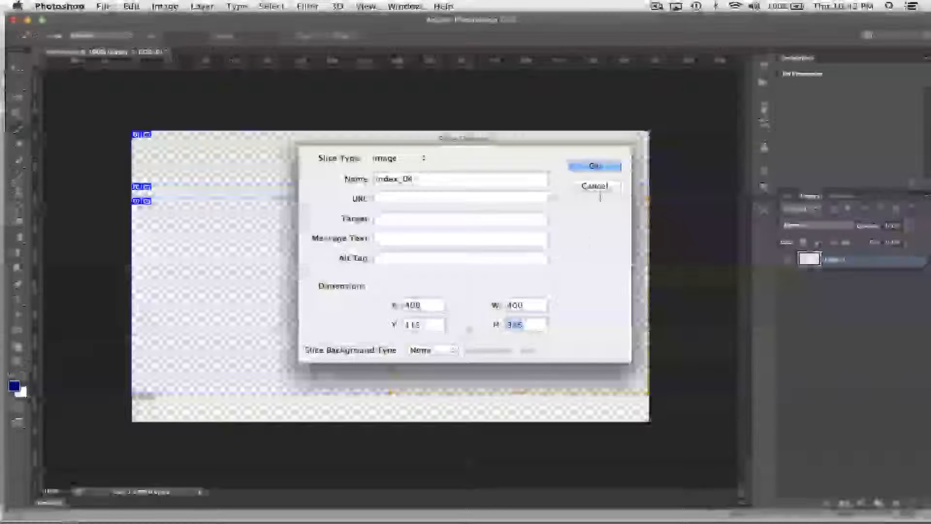
click(596, 188)
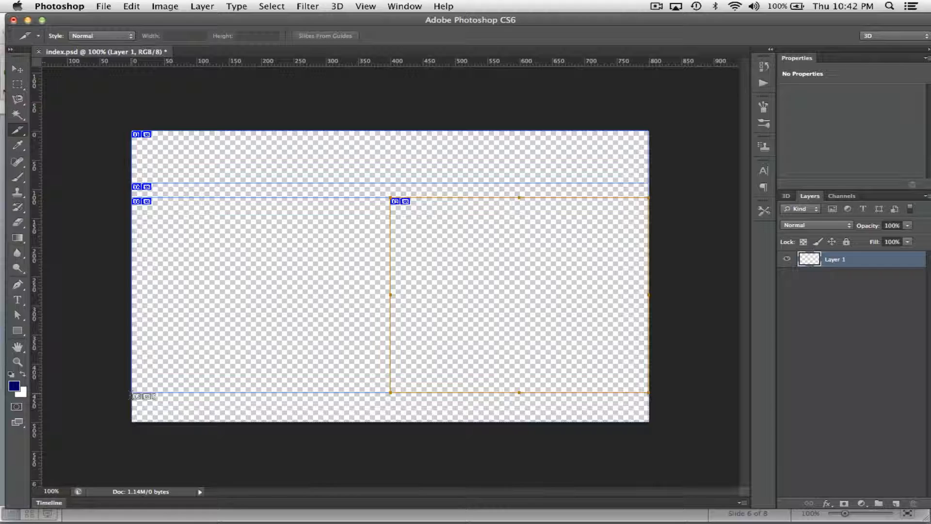
Draw a slice about 800 px wide and 50 px high along the canvas's lower edge and check its dimensions
drag(134, 393, 677, 416)
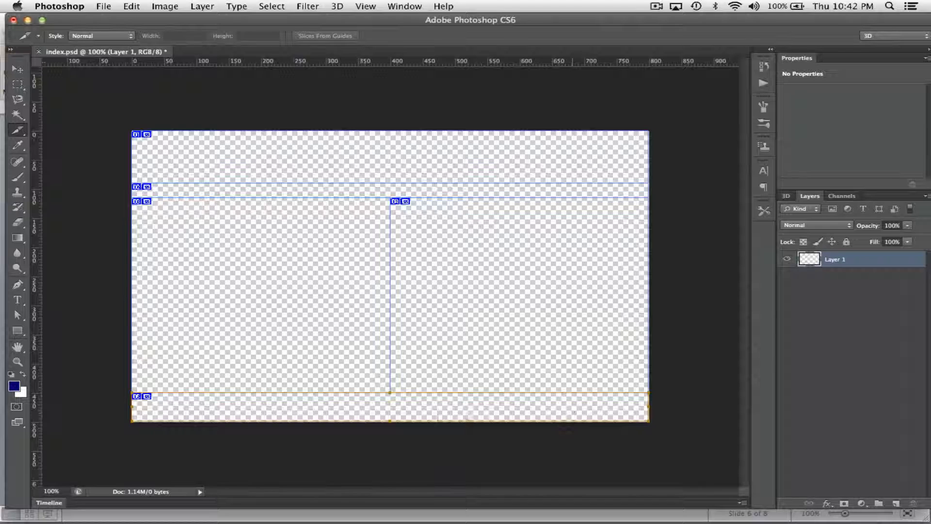
double_click(410, 406)
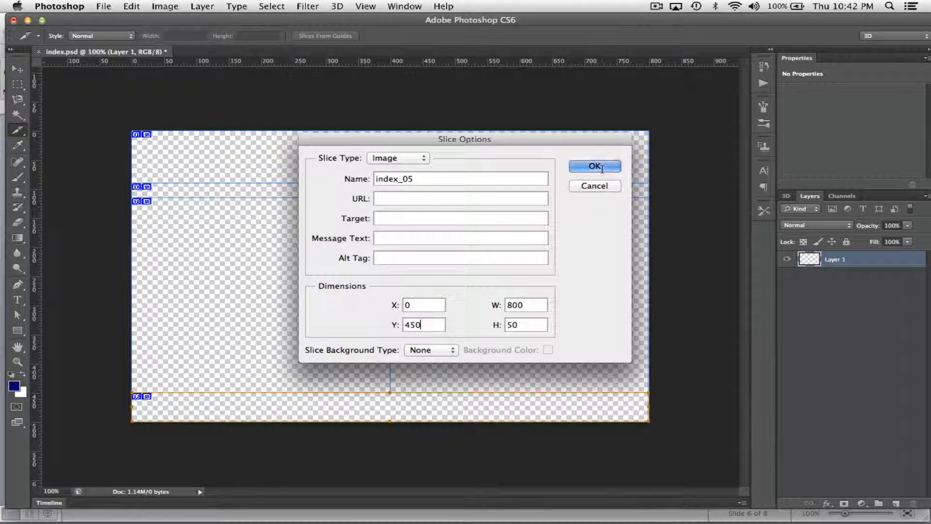
click(602, 168)
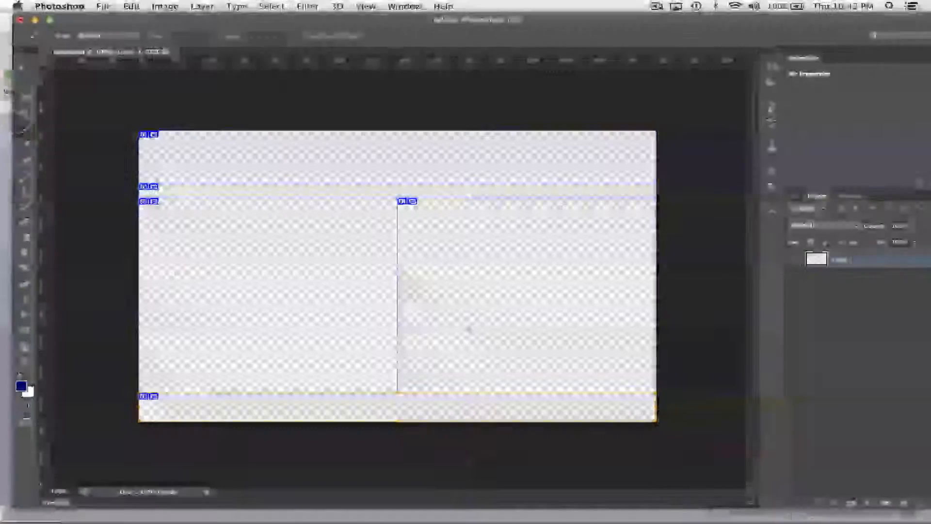
double_click(468, 329)
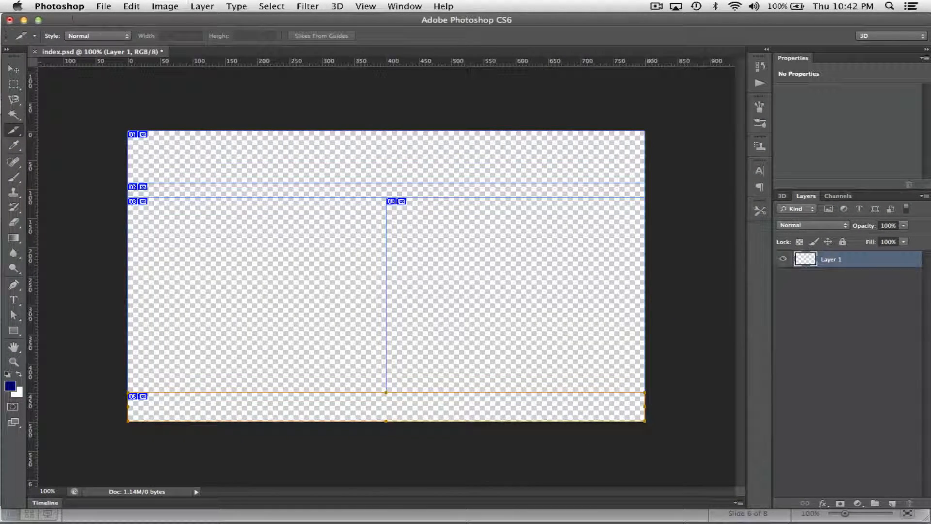
Save the sliced layout to the existing index.psd file
click(104, 7)
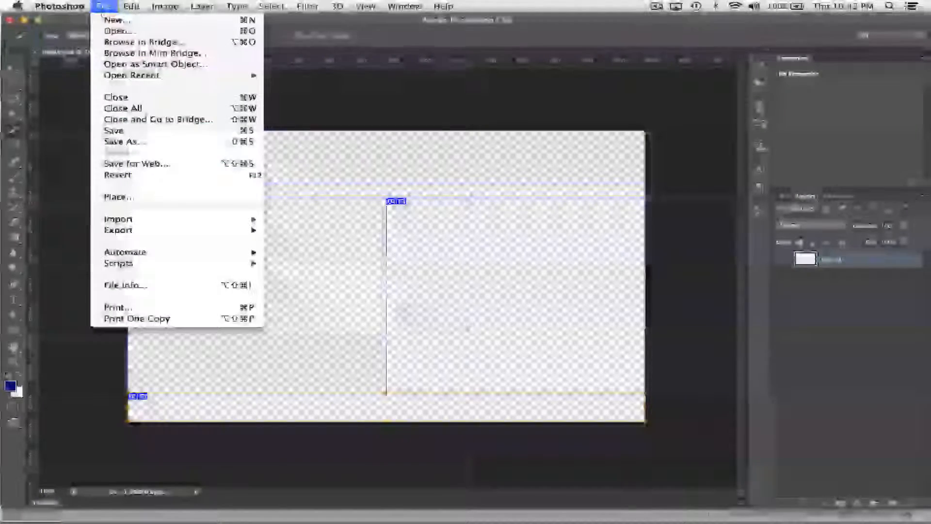
click(118, 142)
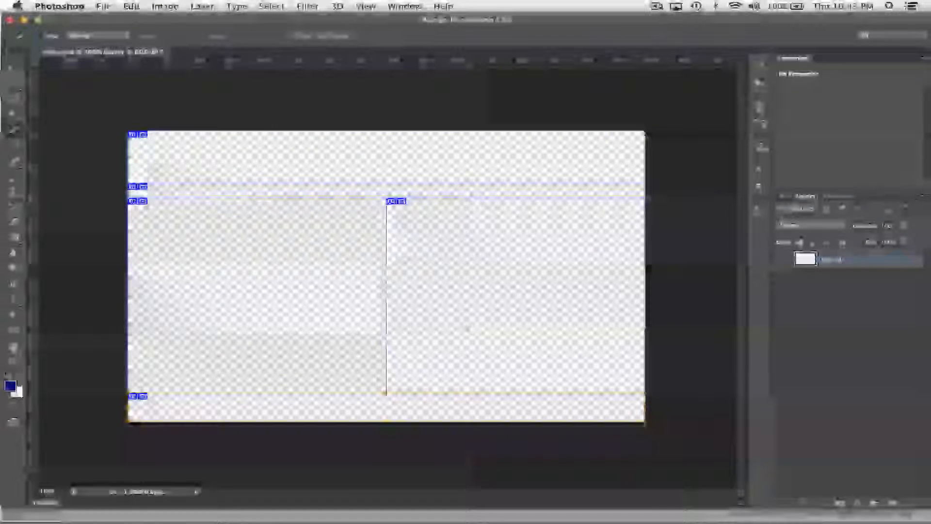
click(103, 6)
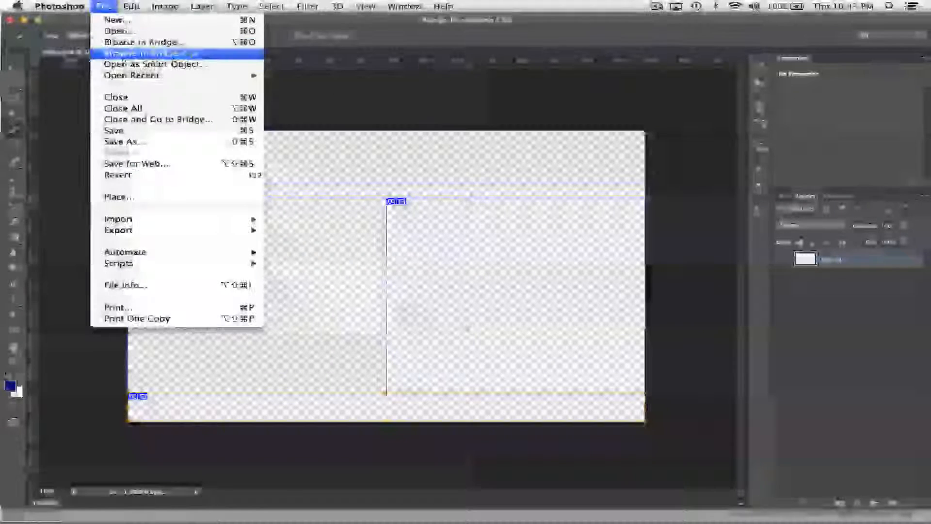
click(116, 130)
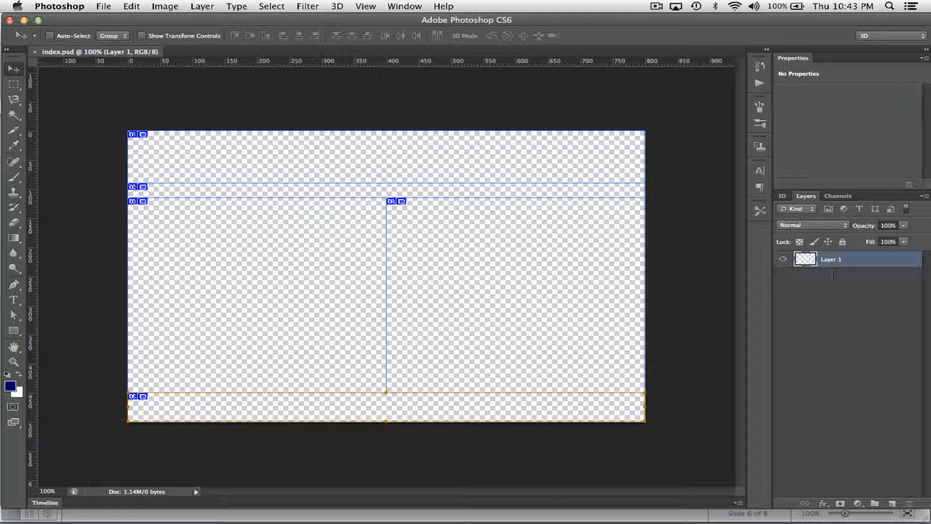
Draw one rectangle shape covering the header slice and another, 800 px wide and 25 px high, covering the strip slice below it
click(783, 259)
click(783, 259)
click(14, 330)
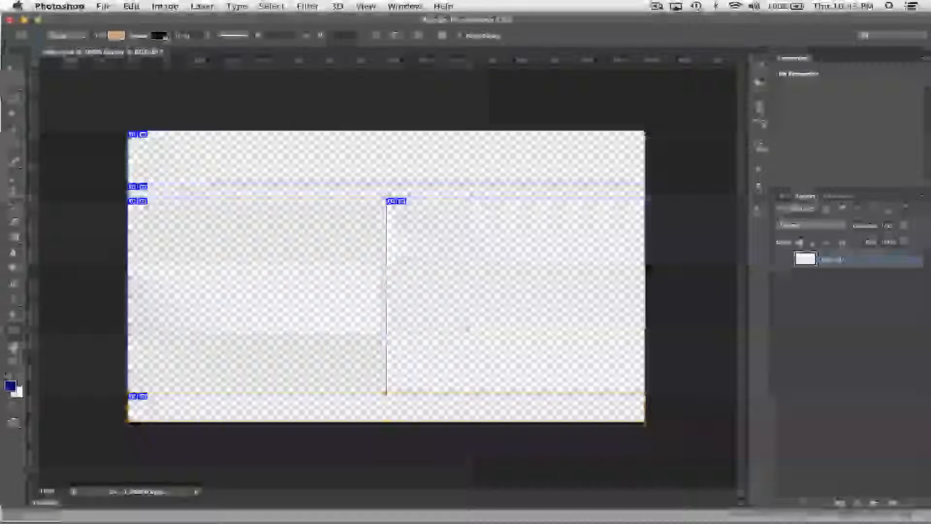
drag(129, 132, 646, 184)
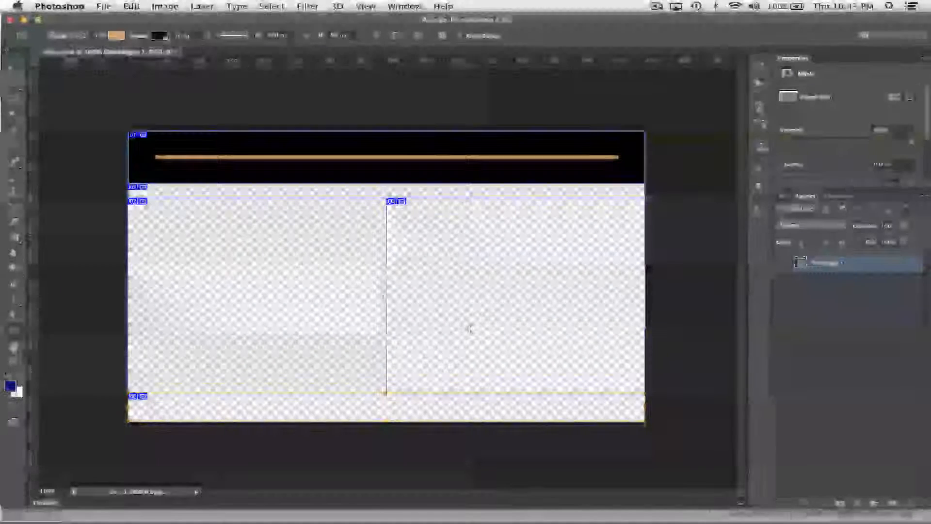
drag(128, 185, 651, 196)
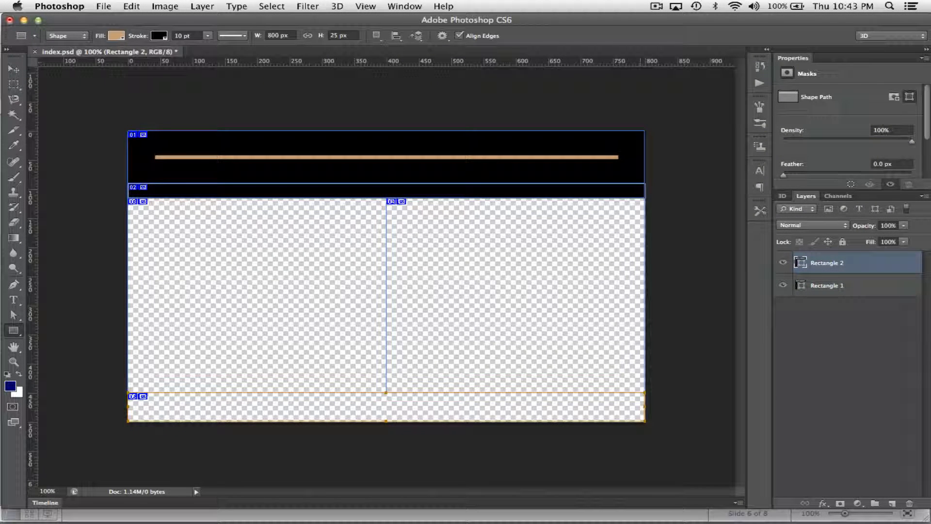
Change the strip rectangle's fill to pale pink and remove its stroke
double_click(800, 263)
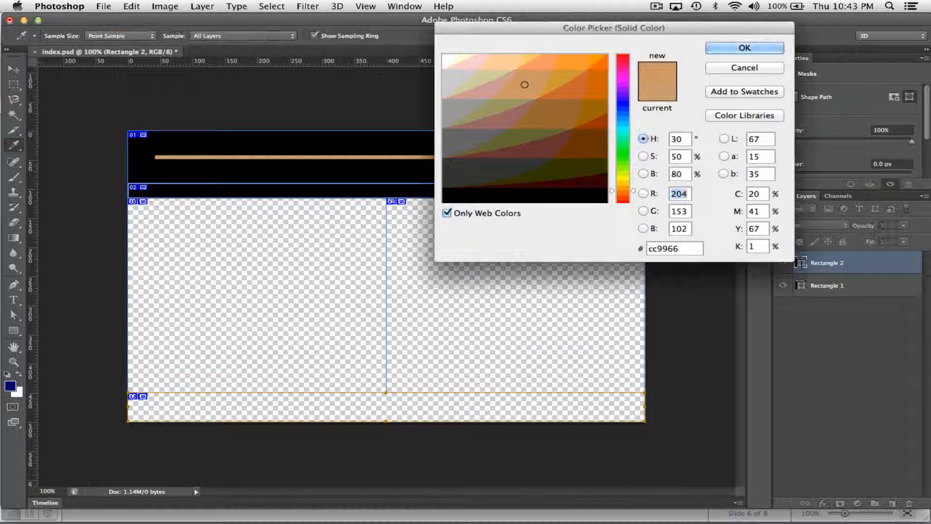
click(585, 62)
click(732, 50)
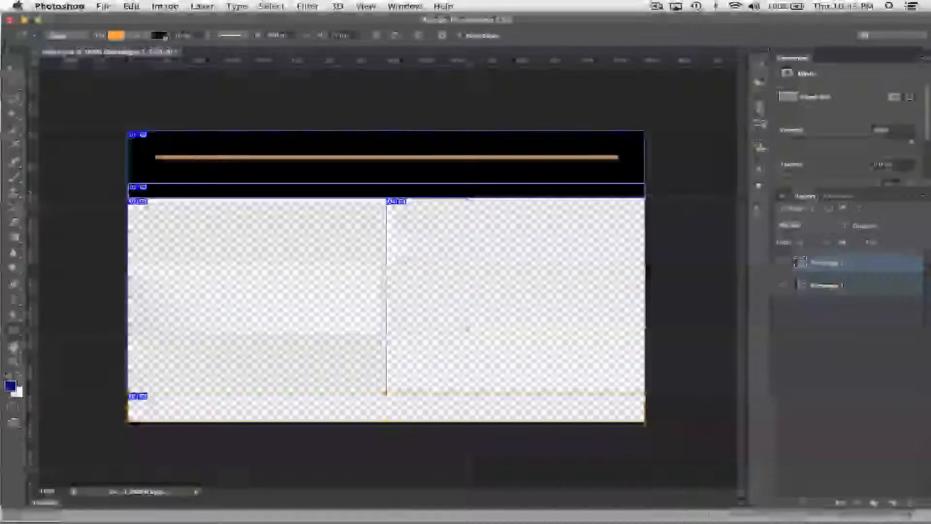
double_click(801, 262)
click(480, 56)
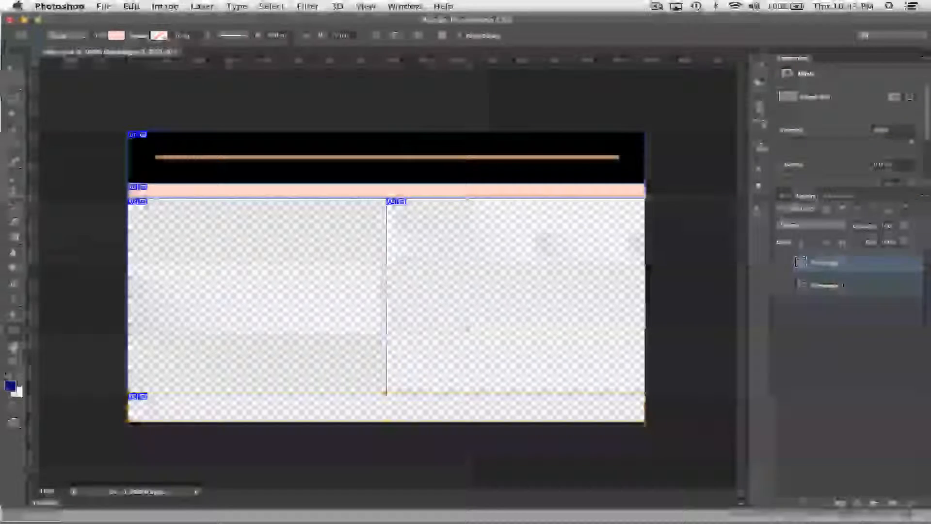
Select the header rectangle on the Rectangle 1 layer and set its stroke to none
key(v)
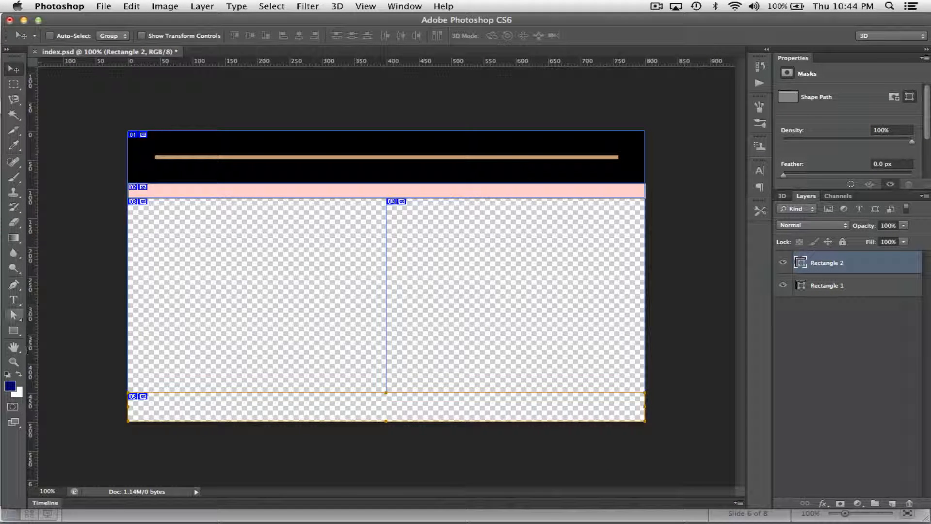
key(a)
click(827, 285)
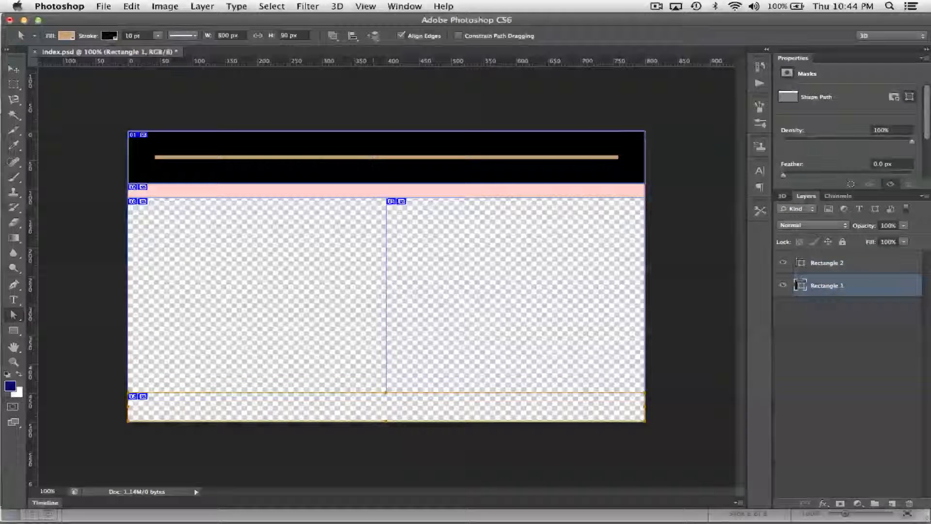
click(13, 314)
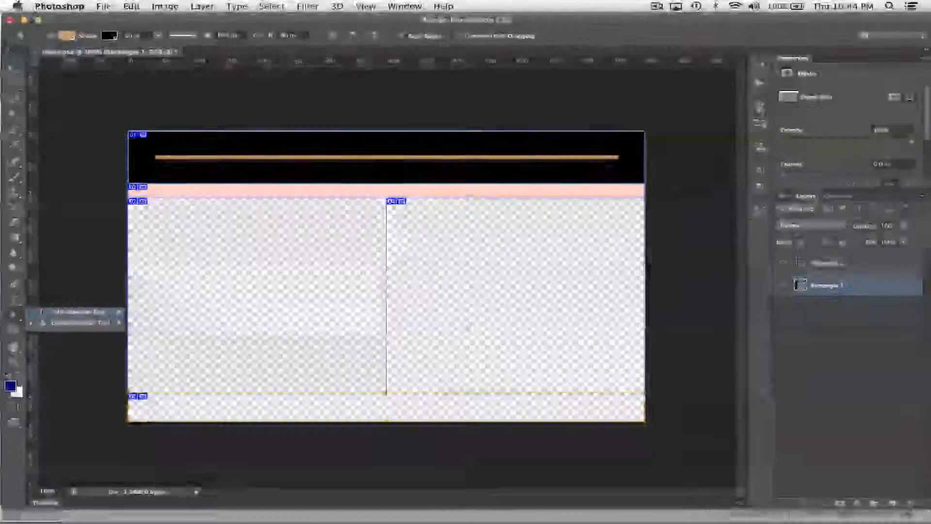
click(80, 322)
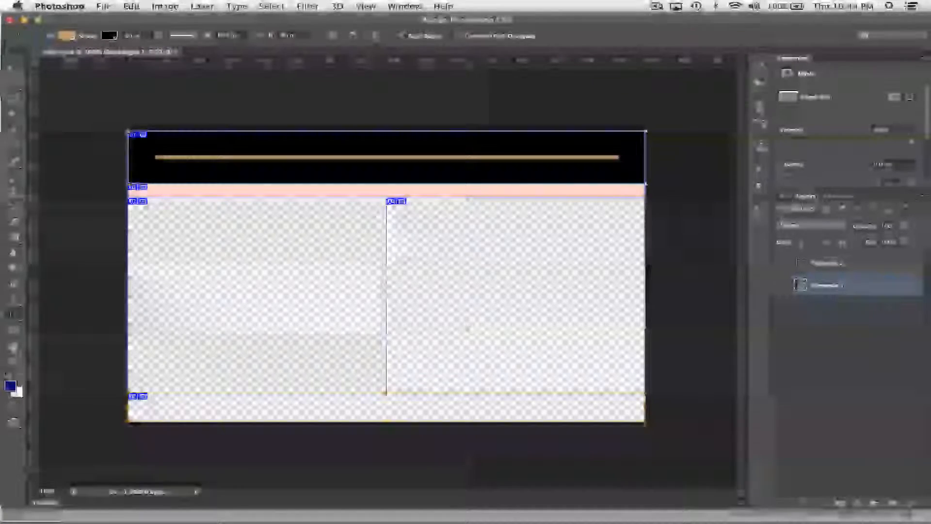
click(67, 35)
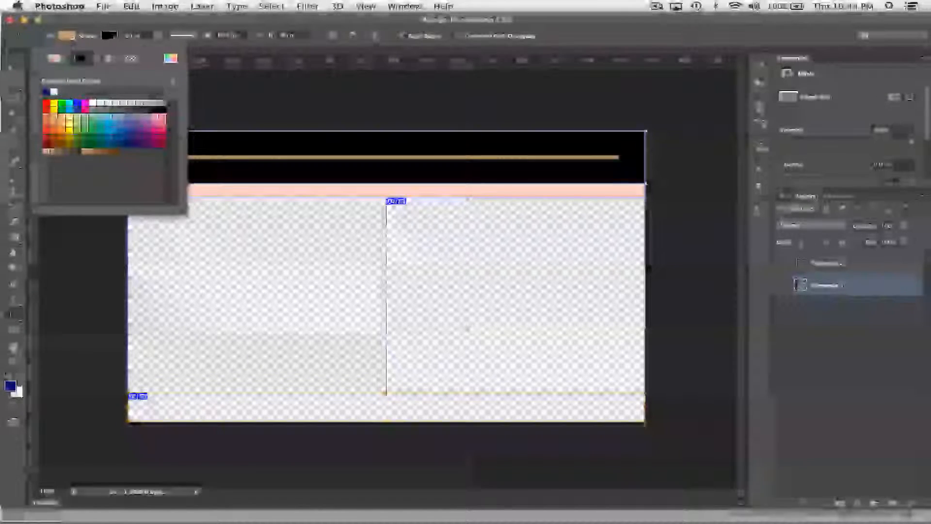
click(78, 103)
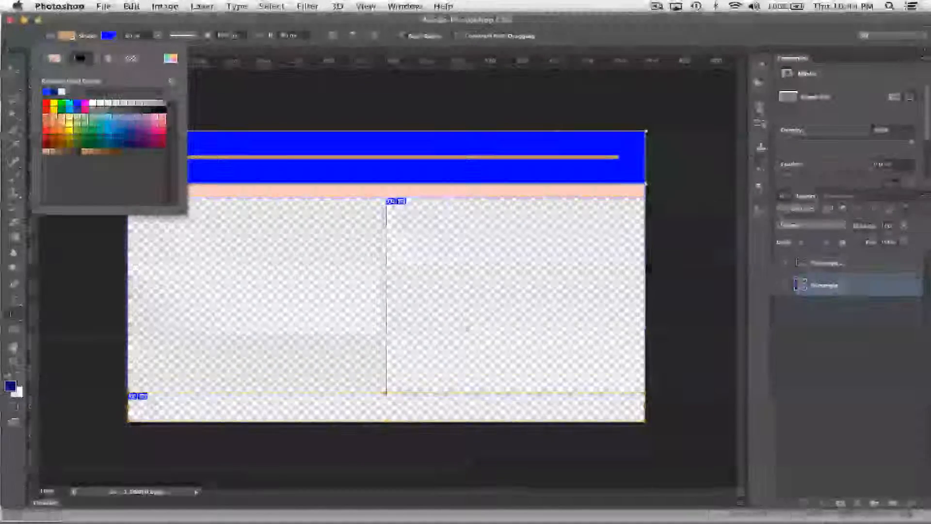
click(55, 58)
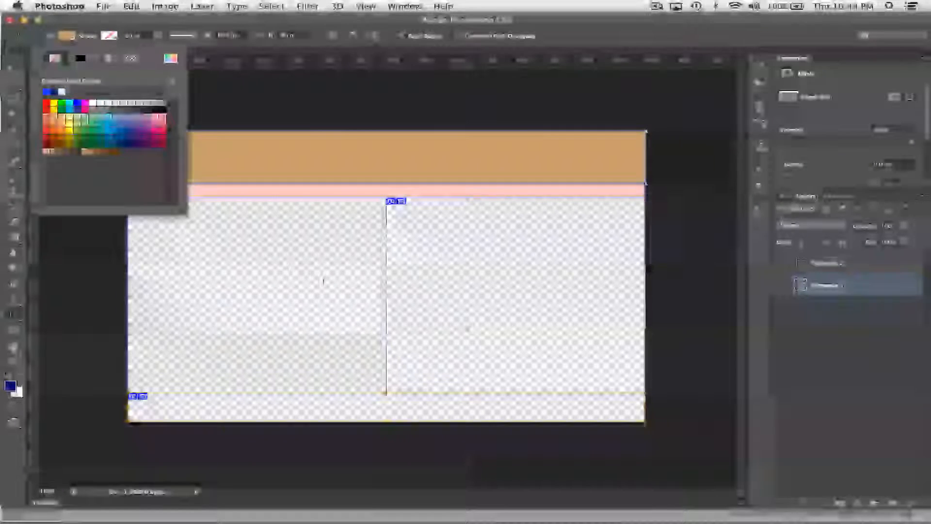
Fill the header rectangle with dark green from the colour swatches
key(v)
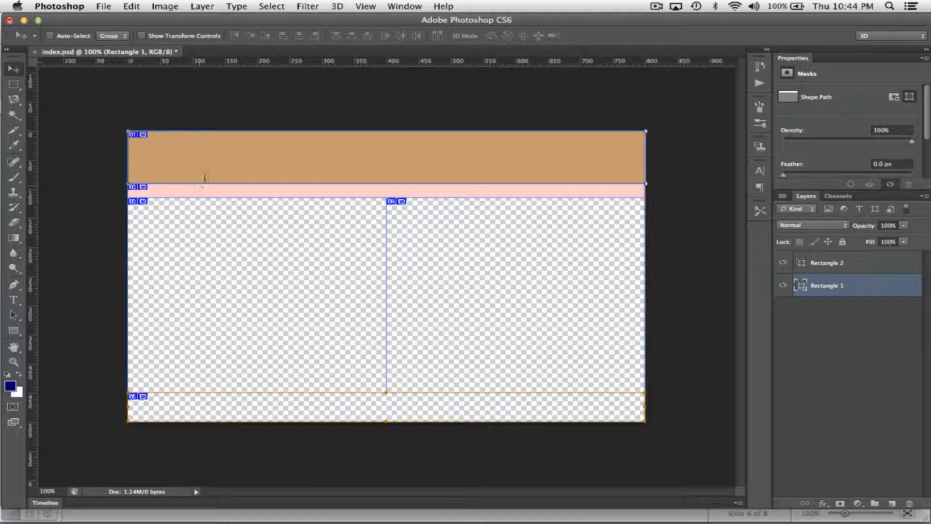
key(a)
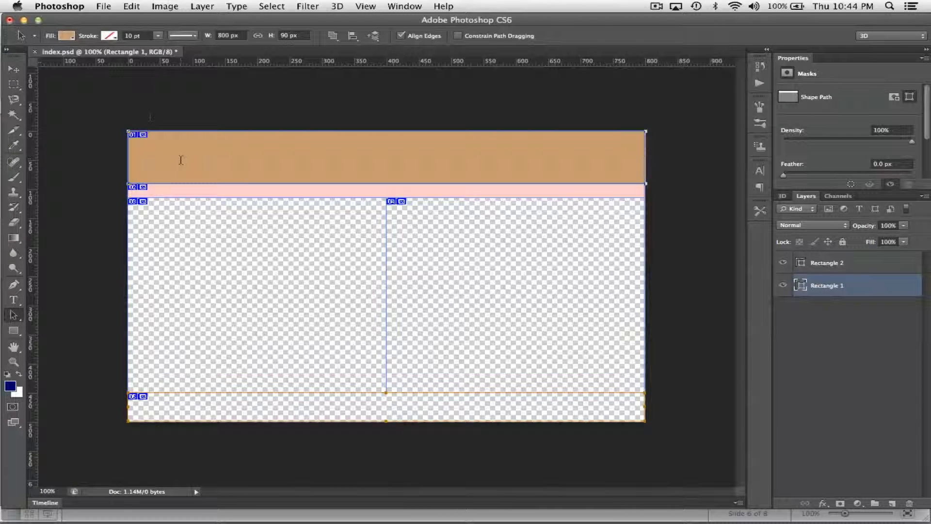
click(109, 35)
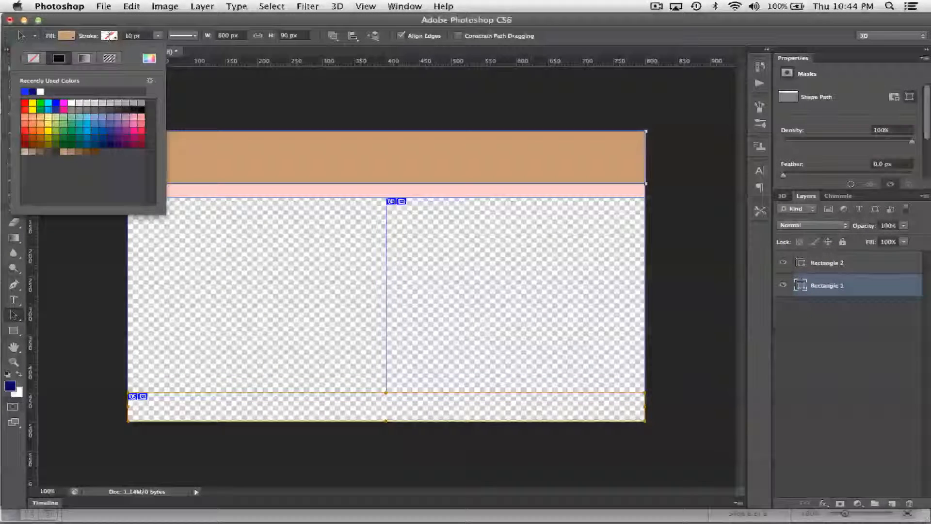
click(40, 103)
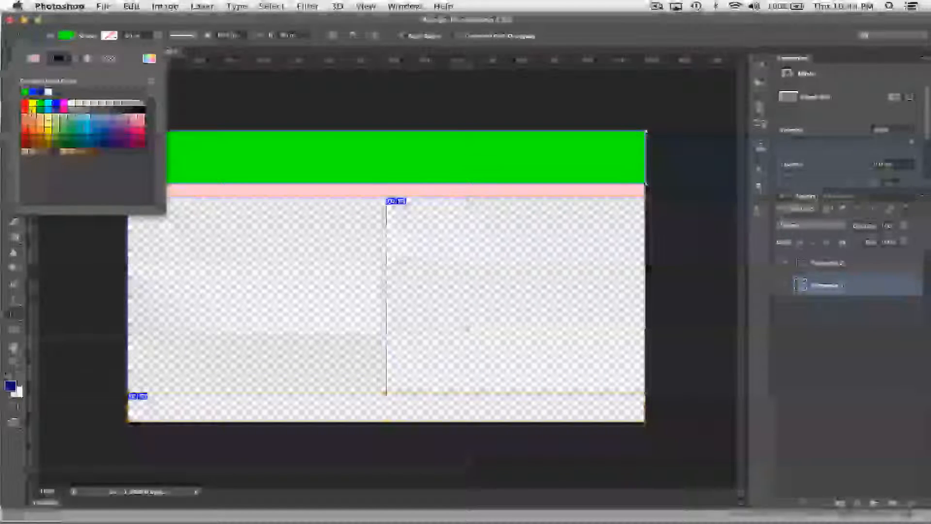
click(71, 143)
click(189, 288)
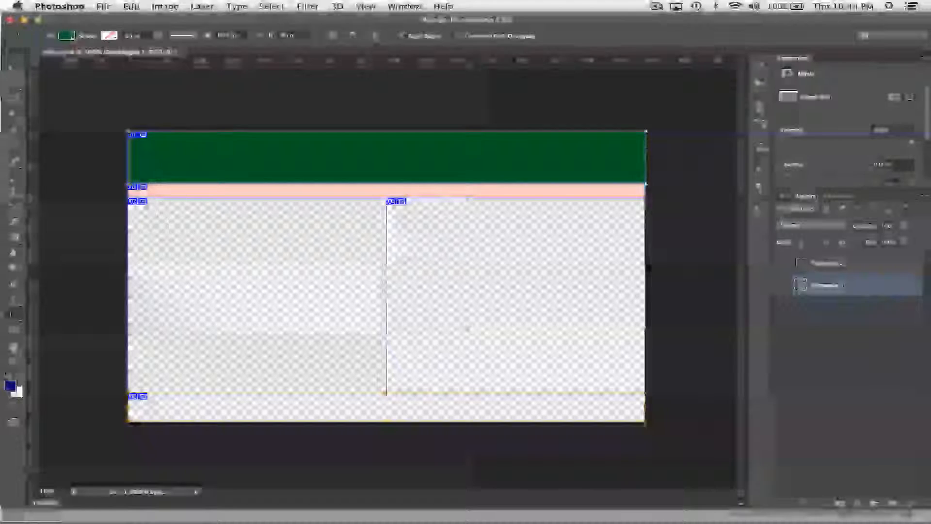
Start placing a file from the Desktop folder and enable All Documents in the file browser
click(103, 6)
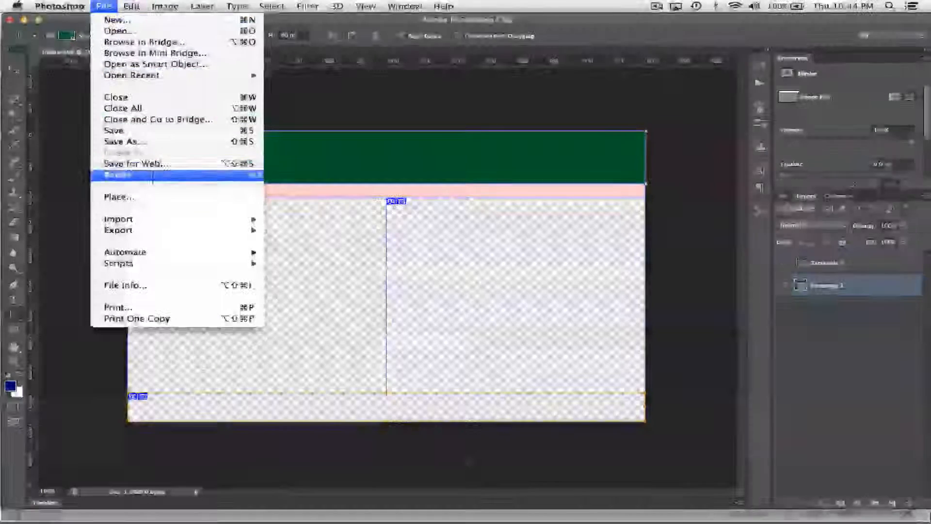
click(119, 196)
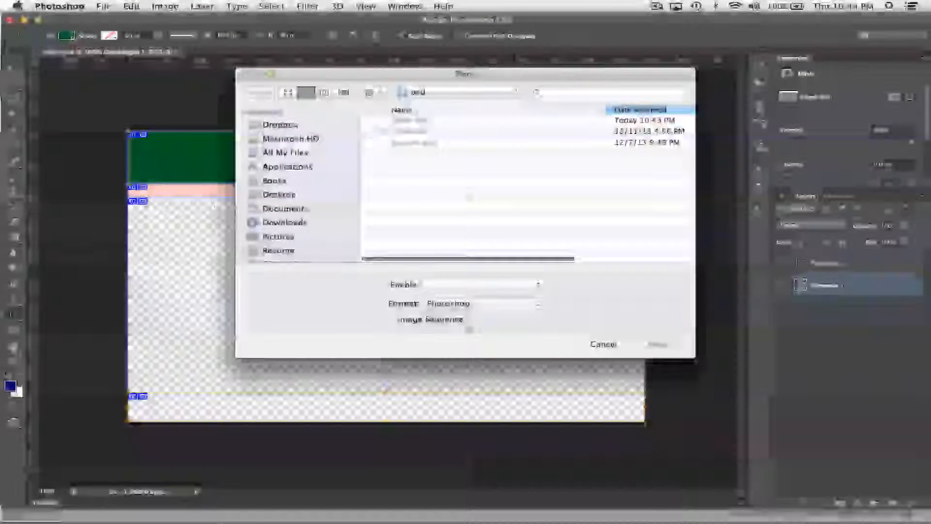
click(279, 194)
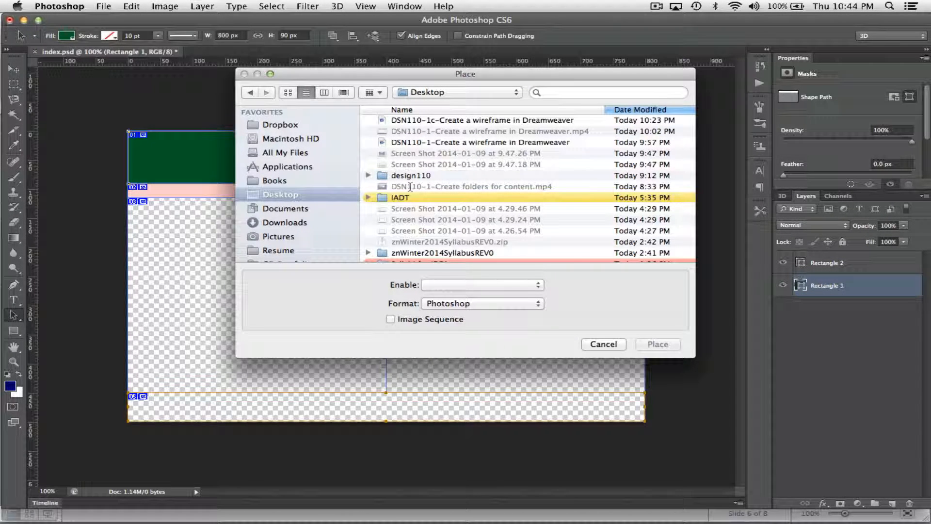
scroll(410, 186, down, 5)
scroll(421, 162, down, 10)
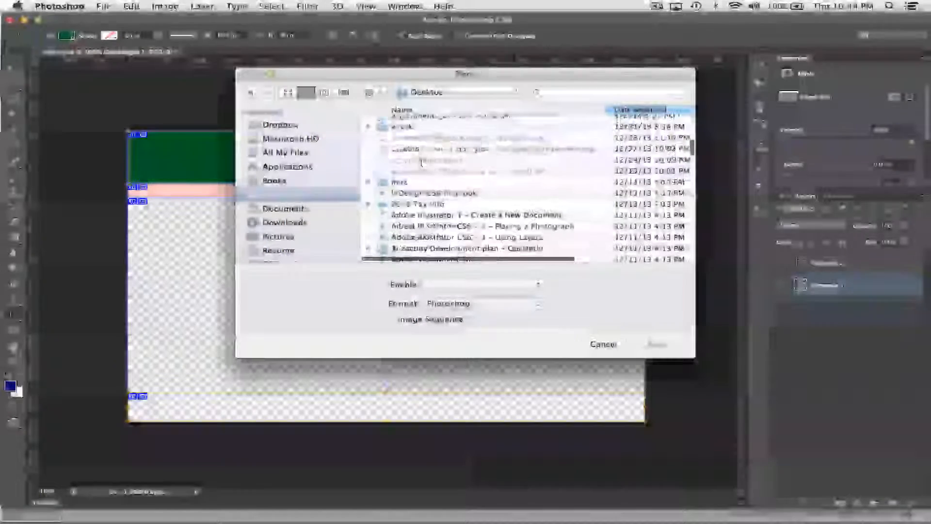
scroll(421, 162, down, 10)
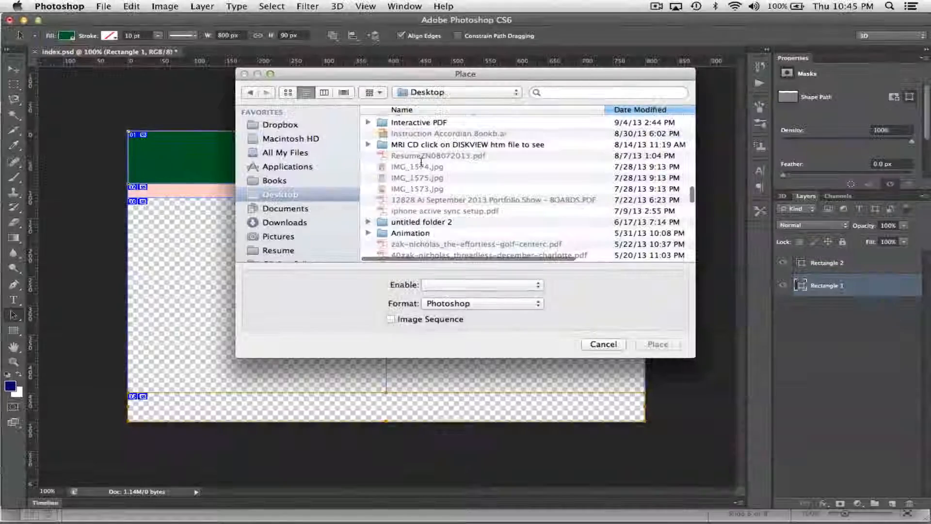
click(462, 285)
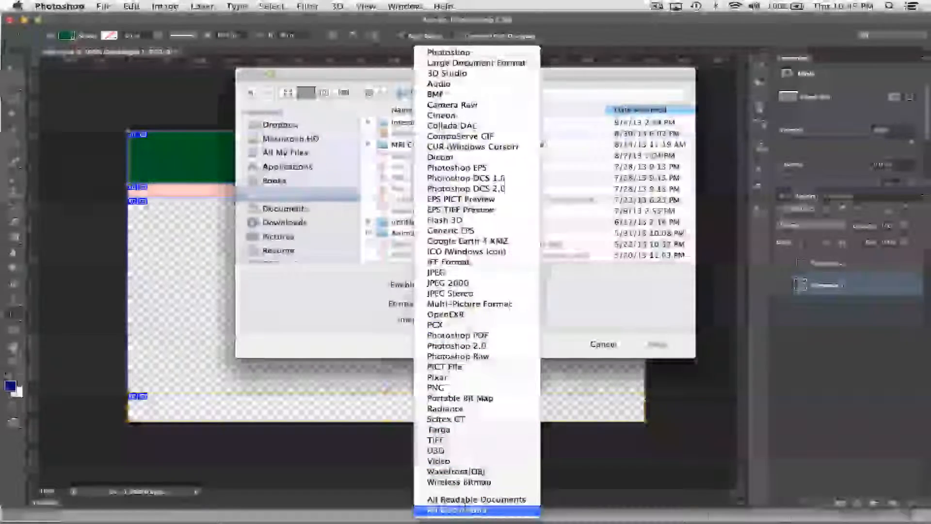
click(438, 508)
click(462, 285)
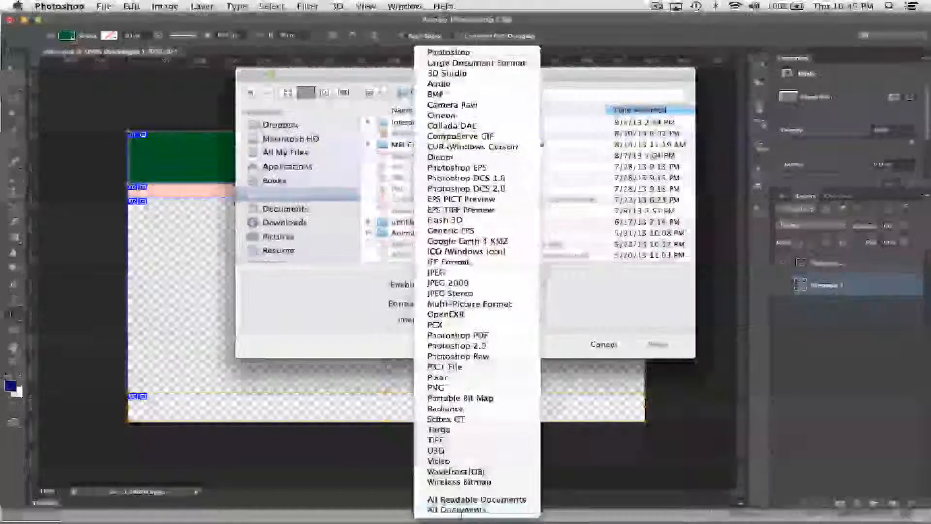
click(438, 509)
click(439, 301)
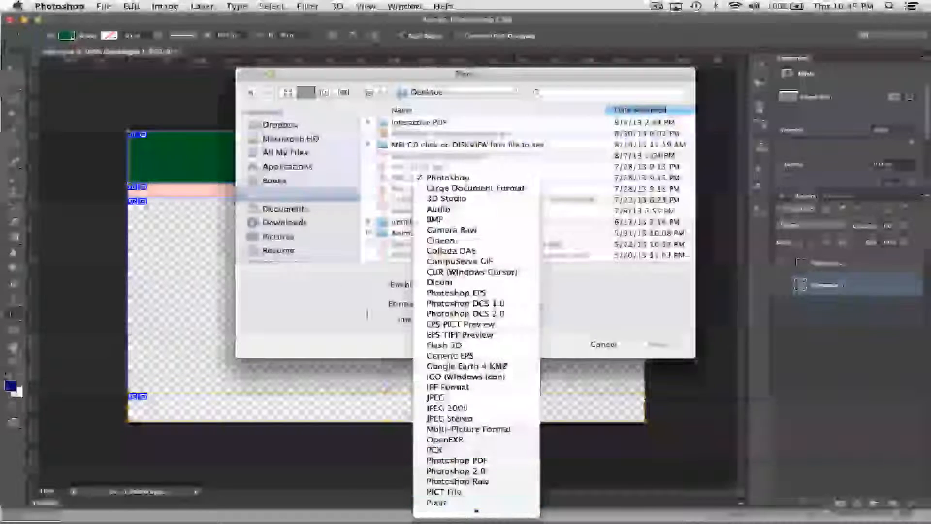
click(347, 279)
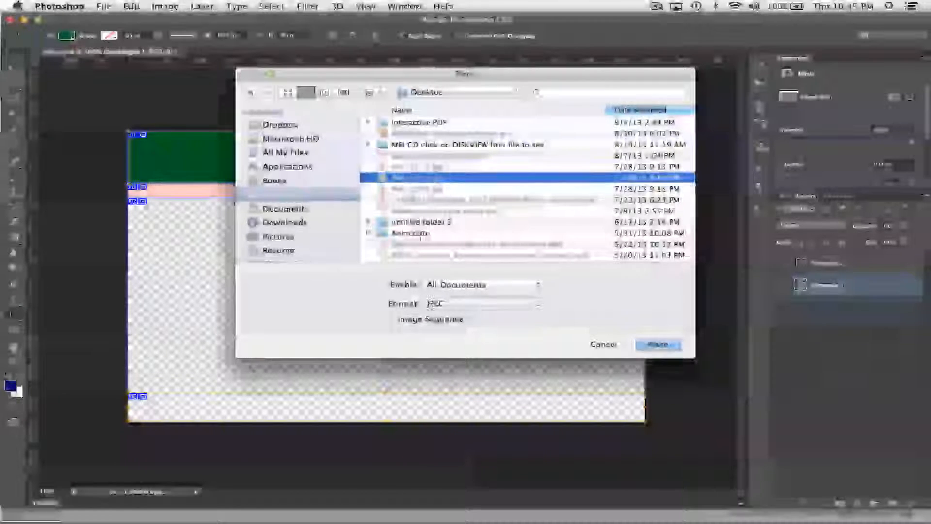
Place the 3C010 – masters golf course image into the layout
scroll(421, 235, down, 20)
scroll(421, 235, down, 10)
click(431, 120)
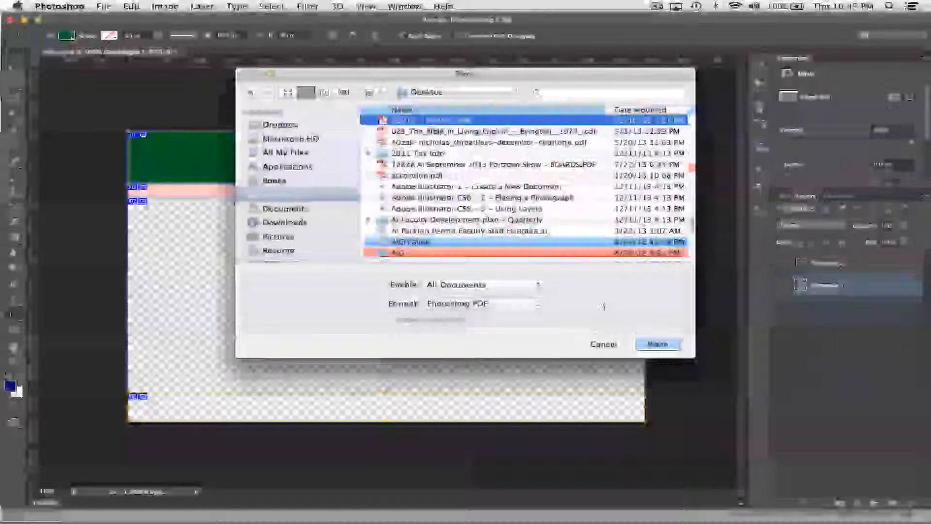
click(667, 344)
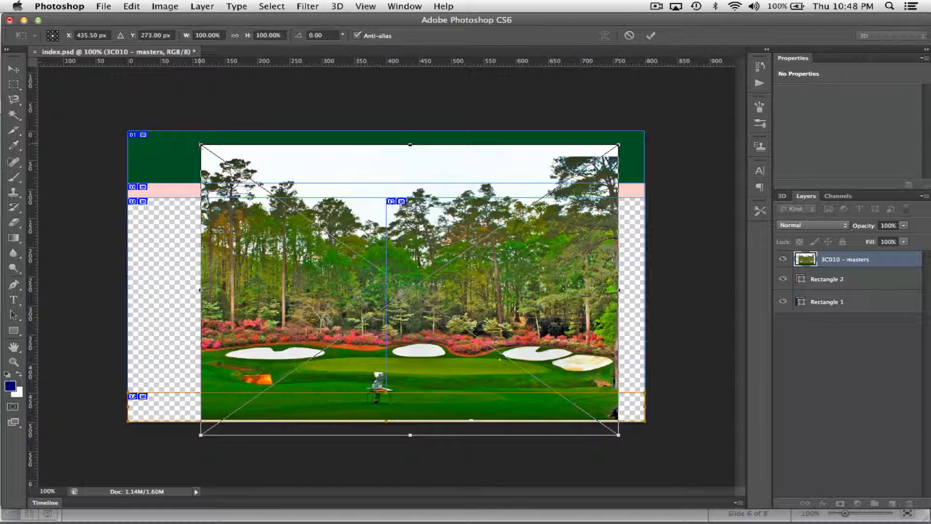
Scale the golf image to about 75% wide and 74% high over the right content slice, and move the pink strip's layer above it
drag(201, 144, 316, 225)
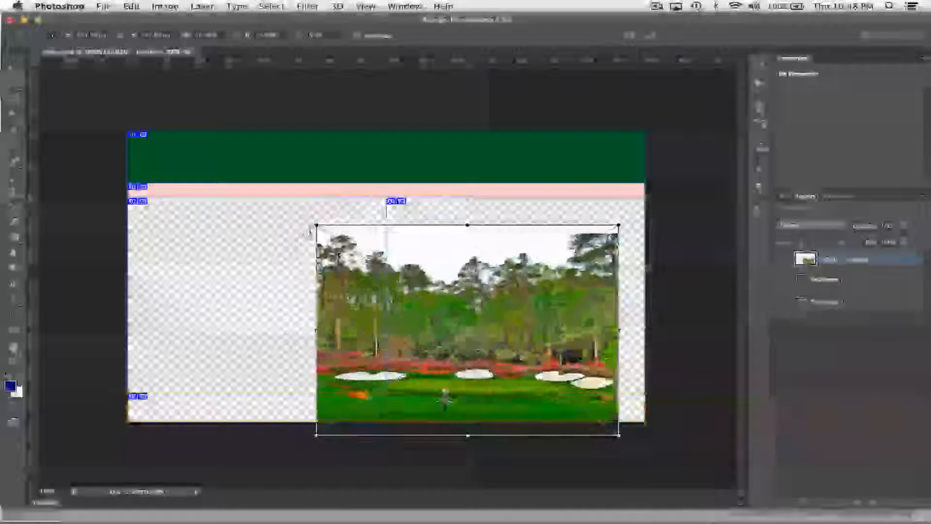
drag(508, 256, 541, 229)
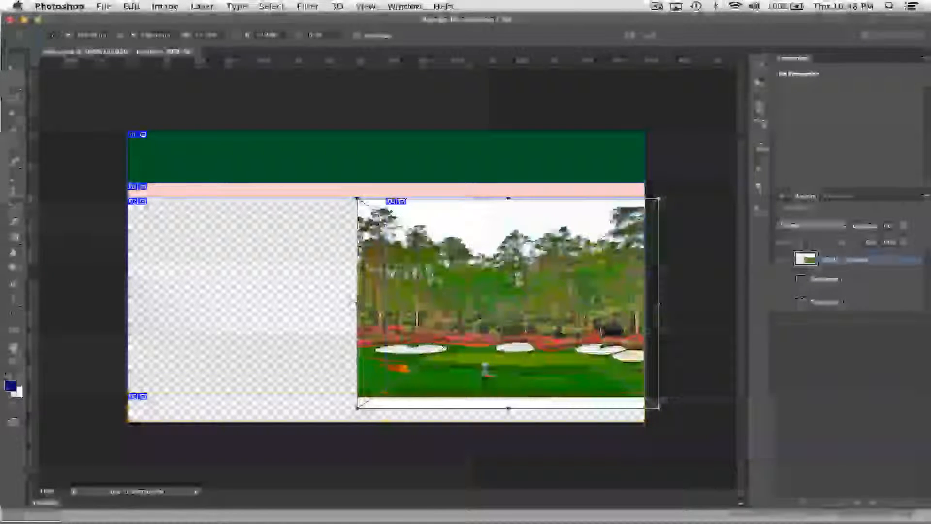
mouse_move(367, 303)
mouse_down()
mouse_move(349, 303)
mouse_move(385, 301)
mouse_move(351, 302)
mouse_up()
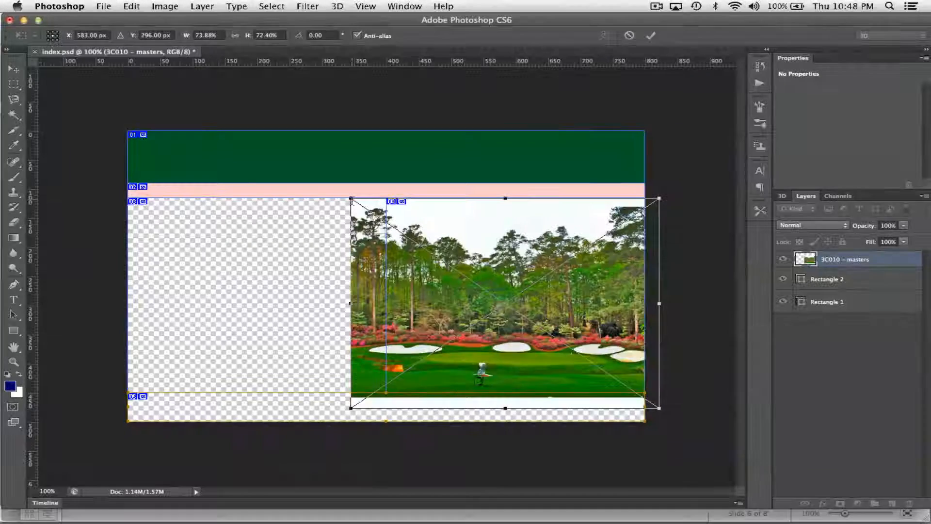
drag(351, 199, 335, 210)
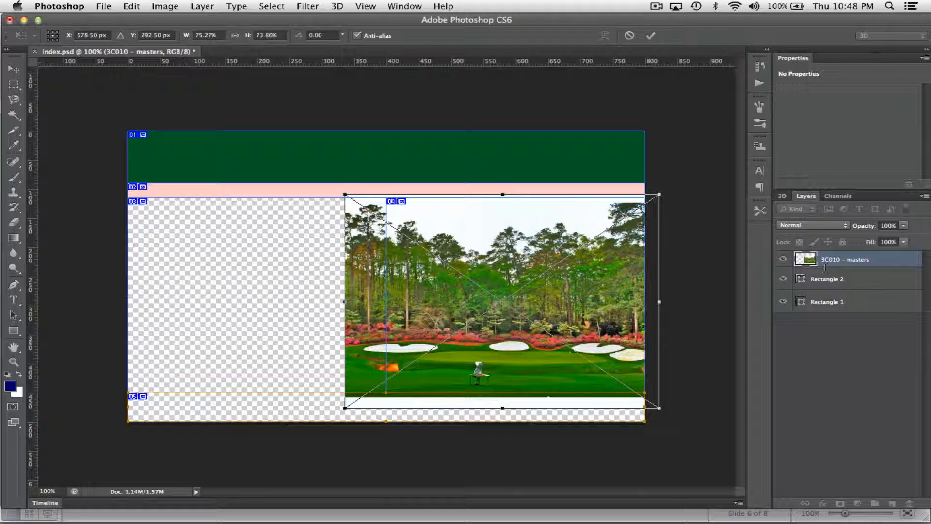
key(Return)
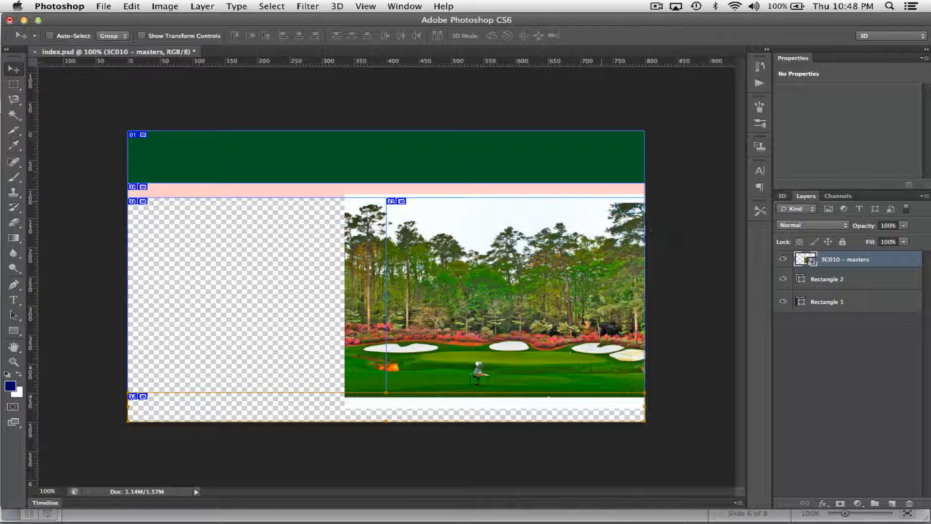
drag(840, 274, 841, 253)
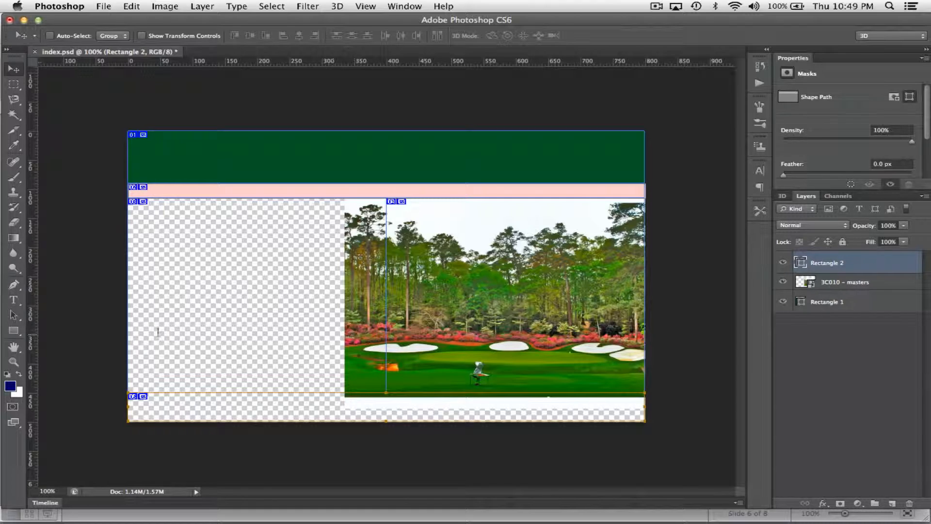
Draw a 400 x 335 px rectangle over the left content slice and fill it with a light periwinkle blue
click(11, 385)
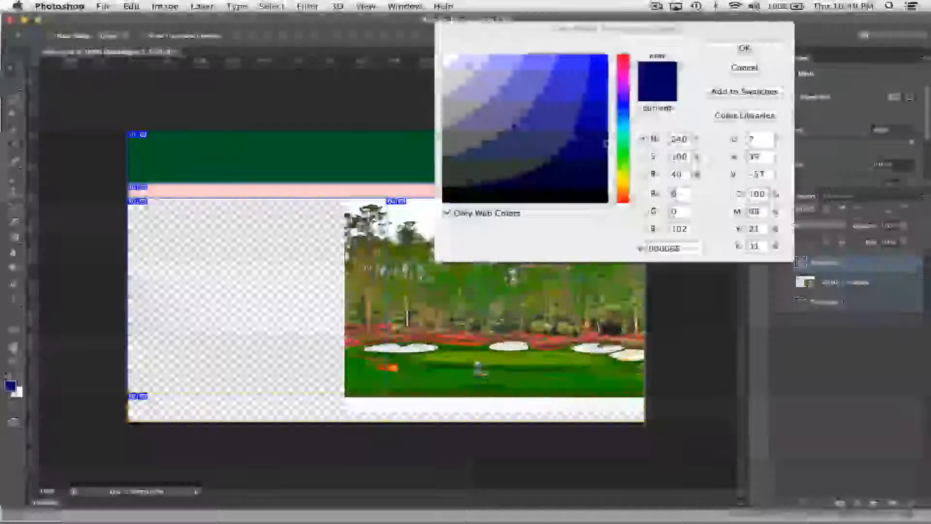
key(Escape)
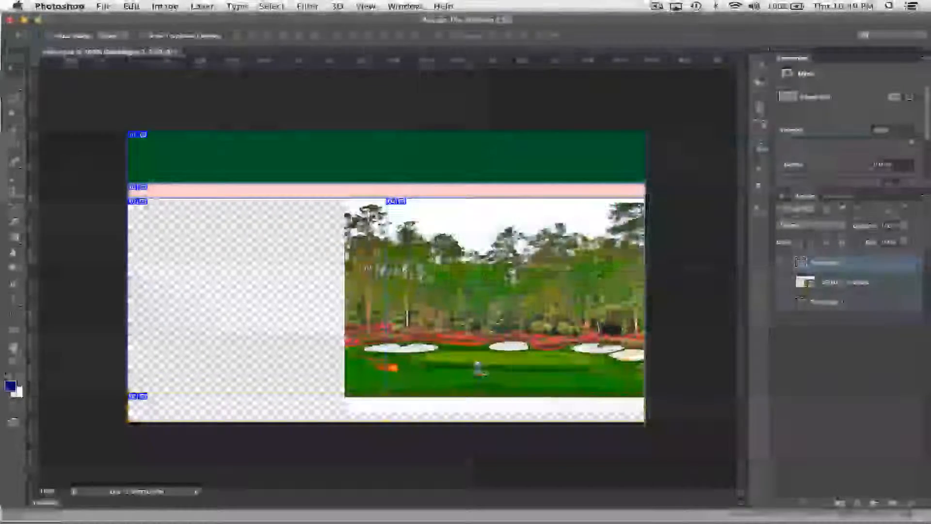
key(ctrl+Up)
click(484, 273)
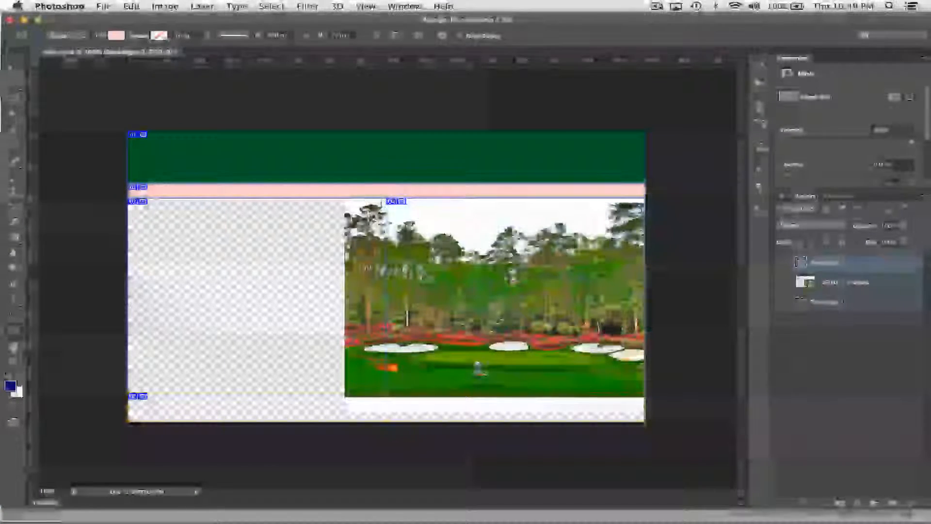
drag(386, 197, 127, 393)
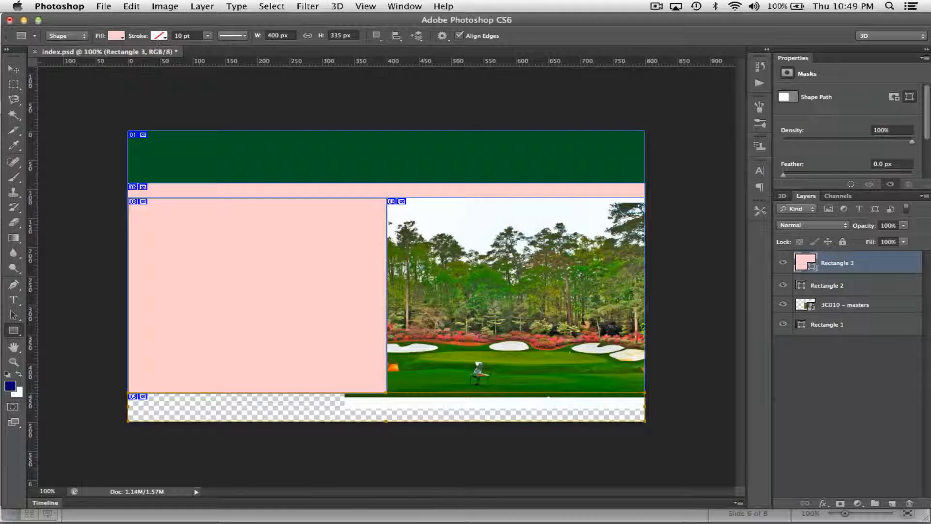
click(116, 35)
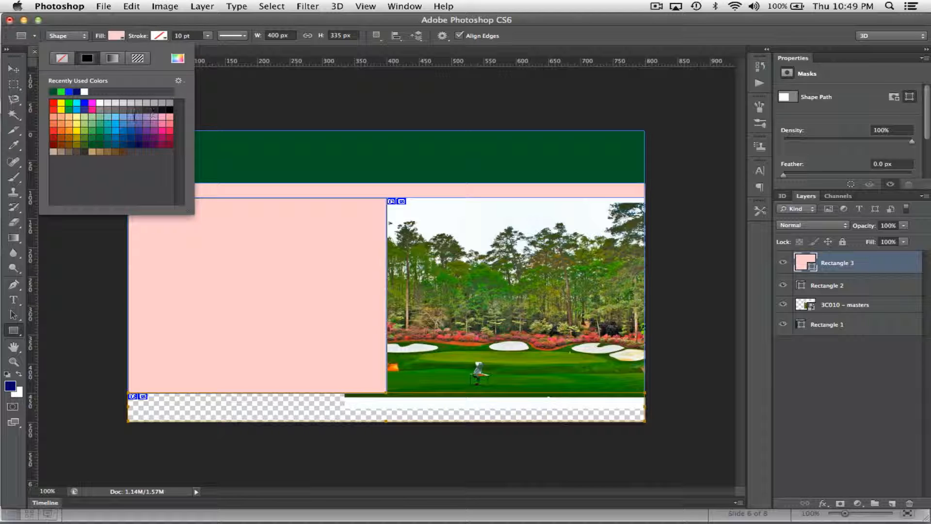
click(131, 120)
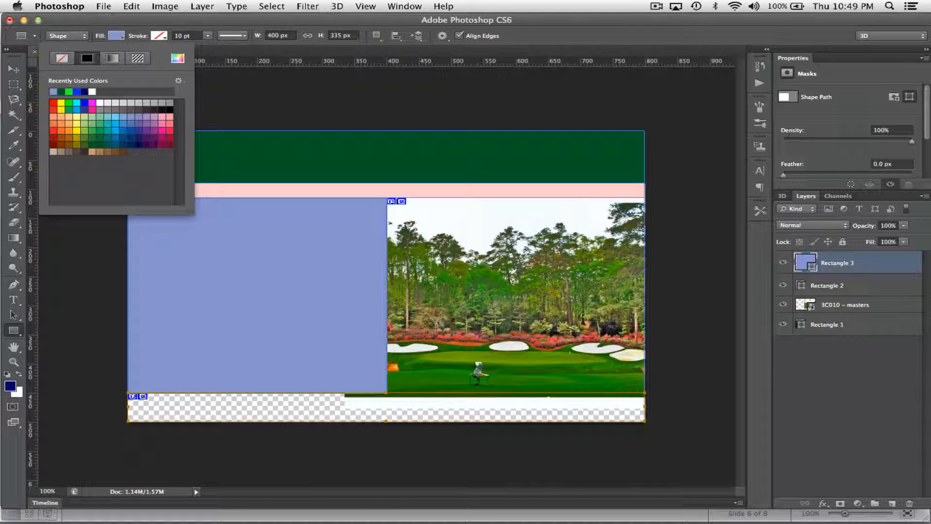
Draw an 800 x 50 px rectangle over the footer slice and fill it with light yellow
drag(127, 422, 645, 393)
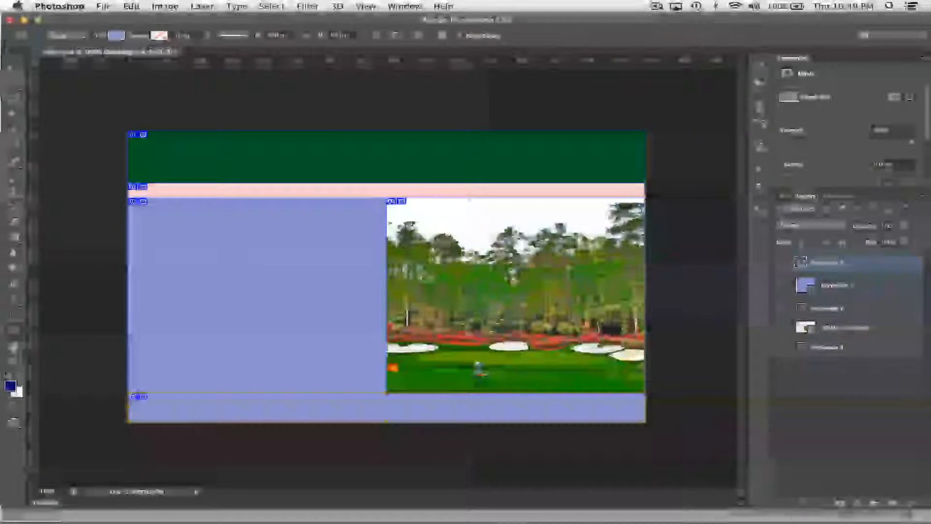
click(117, 36)
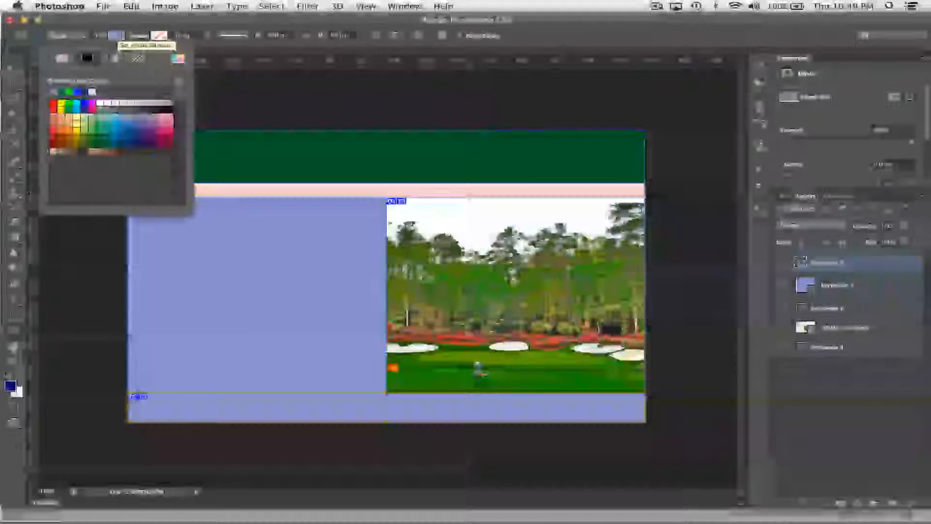
click(69, 92)
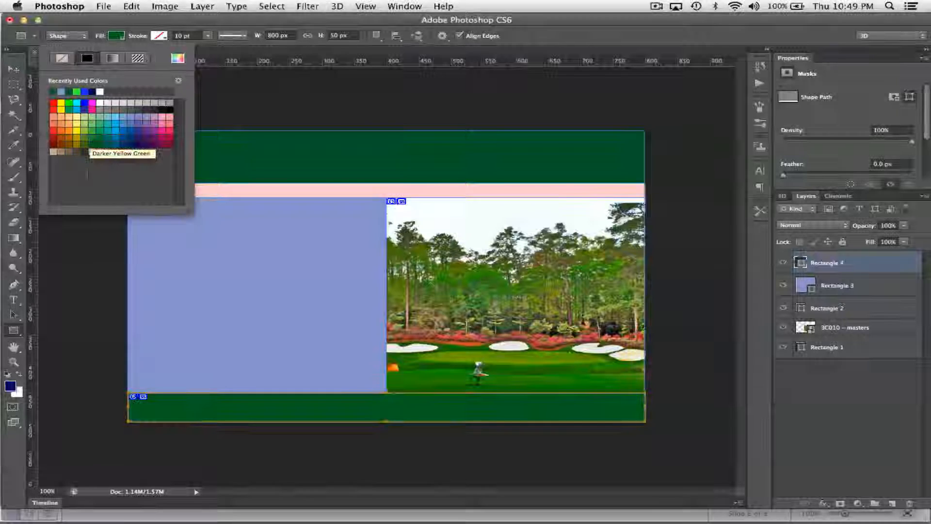
click(77, 127)
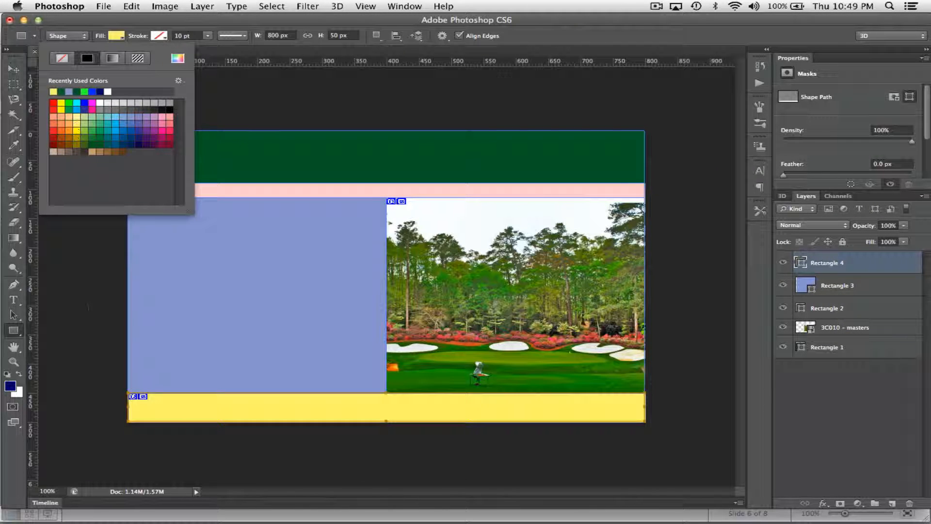
click(89, 309)
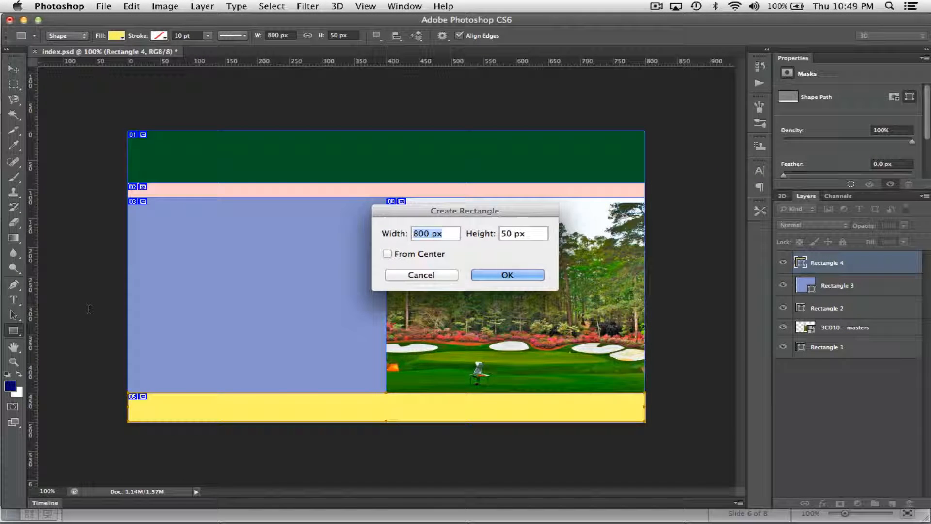
click(420, 275)
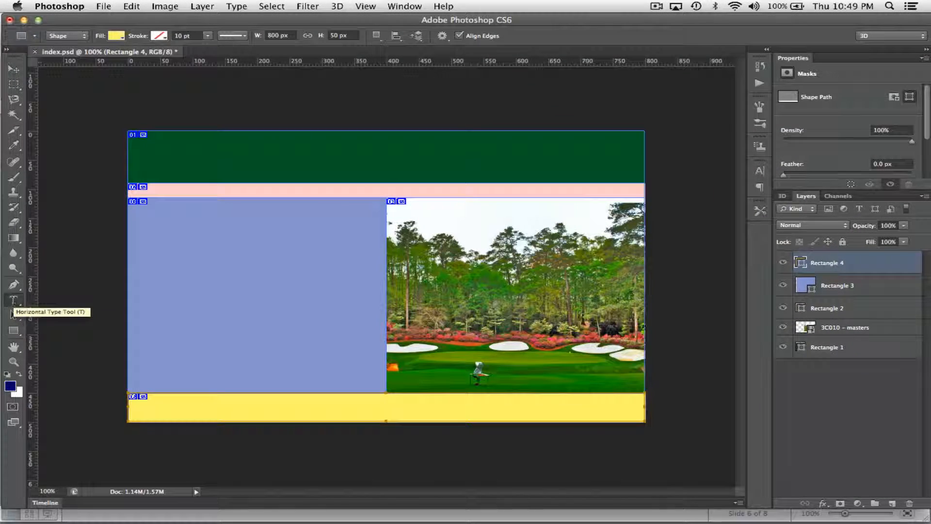
Add the text MASTERS 2014 to the green header and set its colour to white, ffffff
click(13, 299)
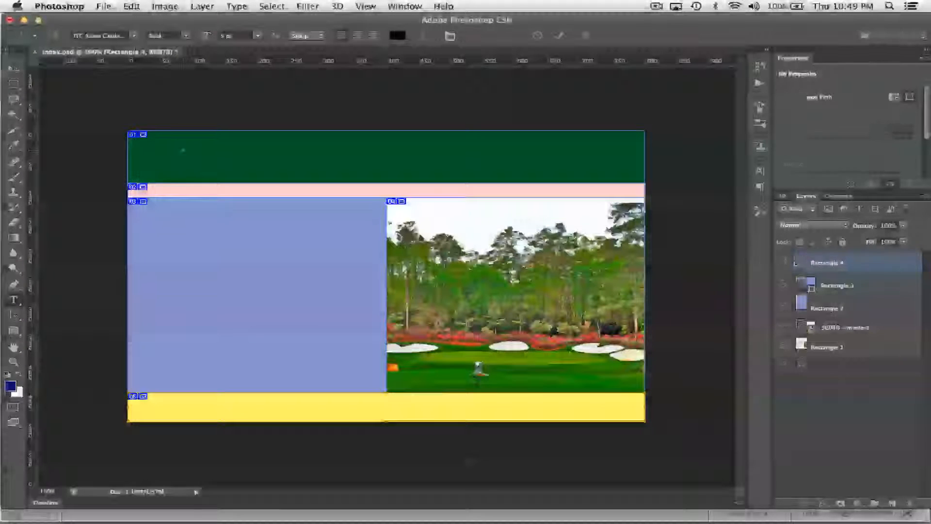
click(183, 149)
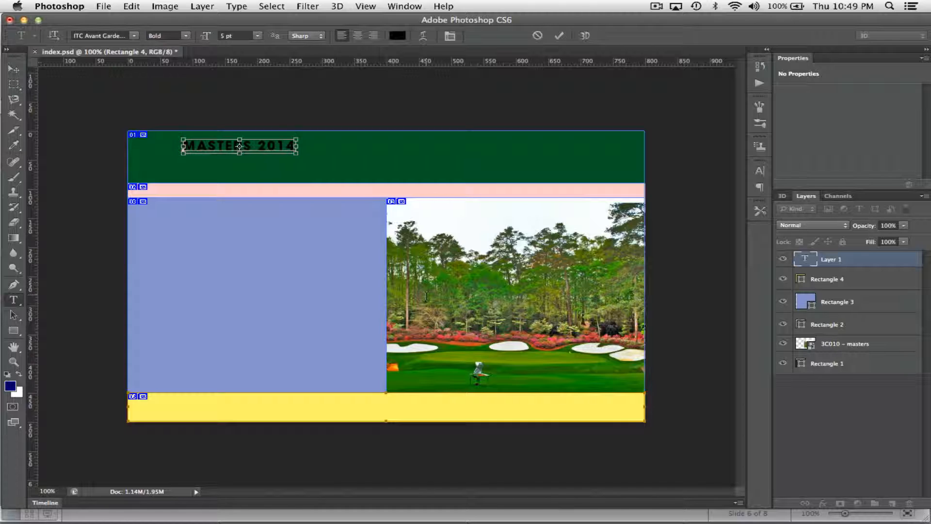
key(super+a)
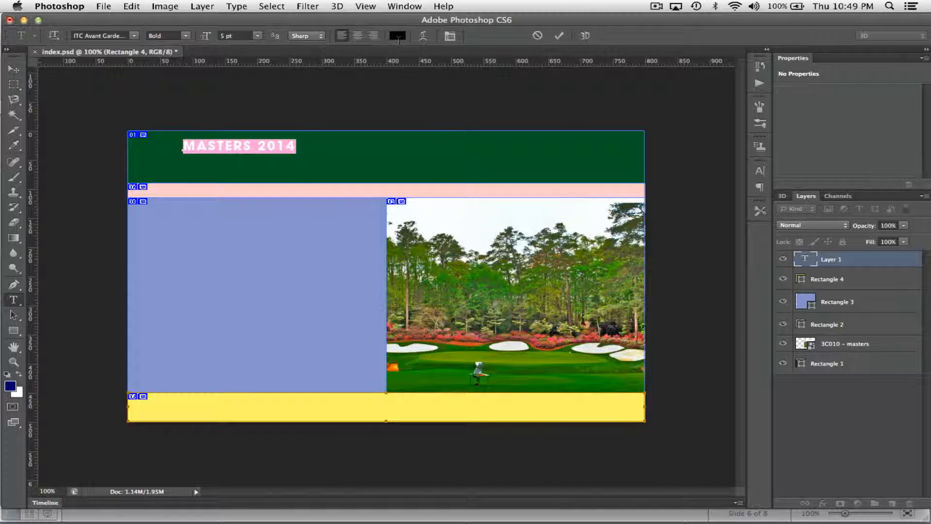
click(397, 36)
text(ffffff)
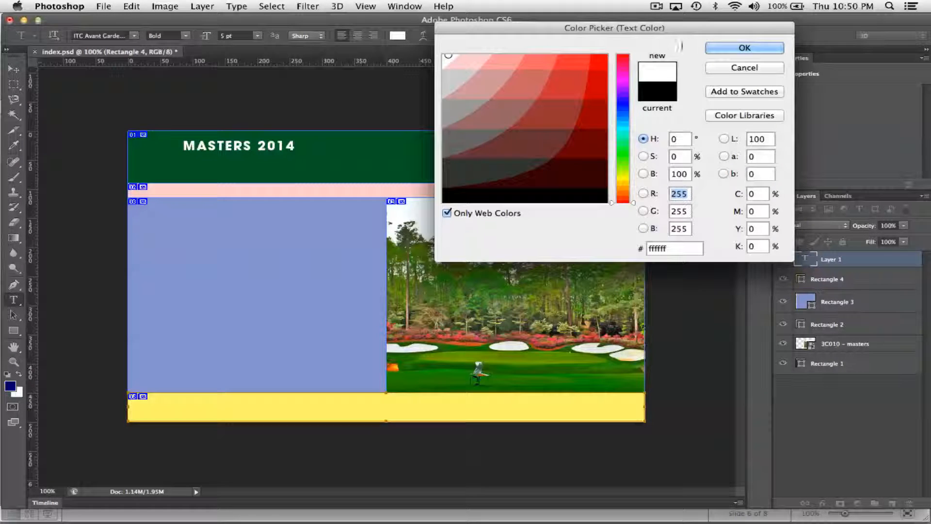
click(728, 48)
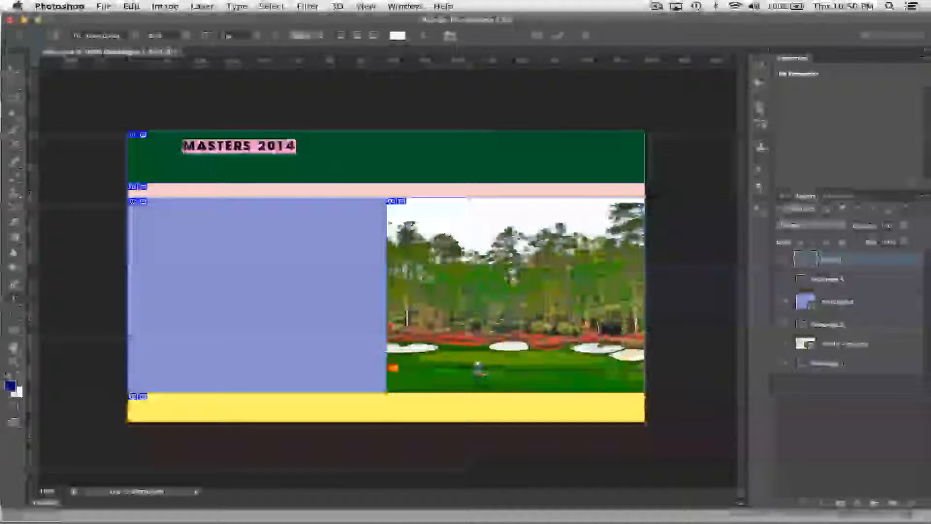
Enlarge the MASTERS 2014 title to about two thirds of the header's width and centre it in the green header
double_click(239, 35)
text(54)
key(shift+Up)
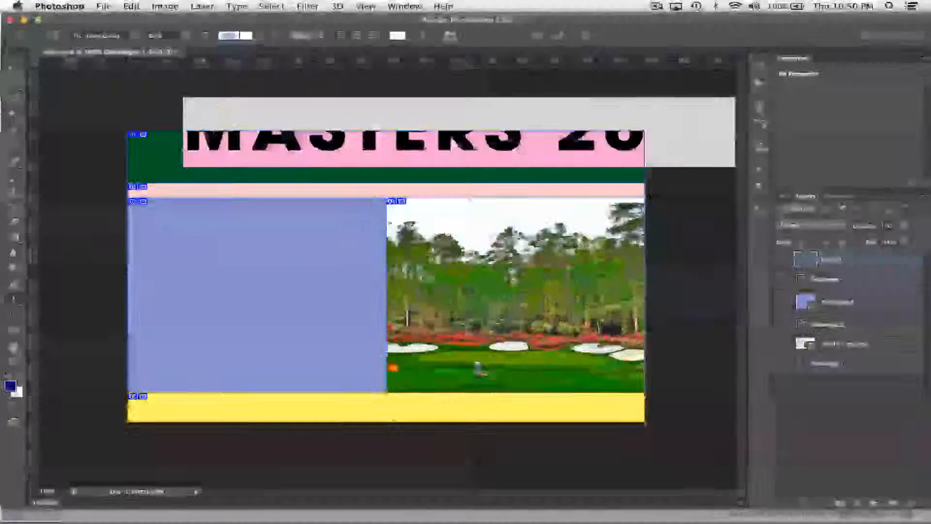
key(shift+Down)
key(Down)
key(Up)
key(Up)
key(Up)
key(Up)
key(Up)
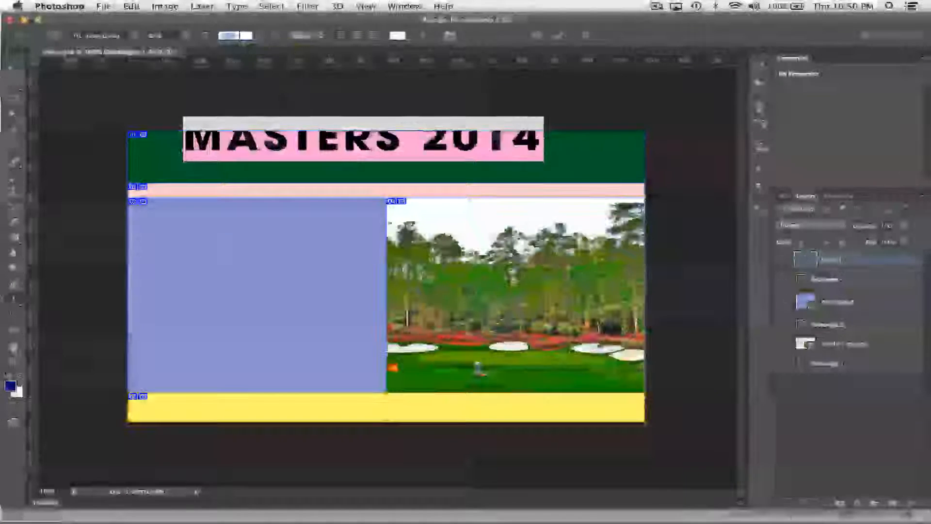
click(13, 68)
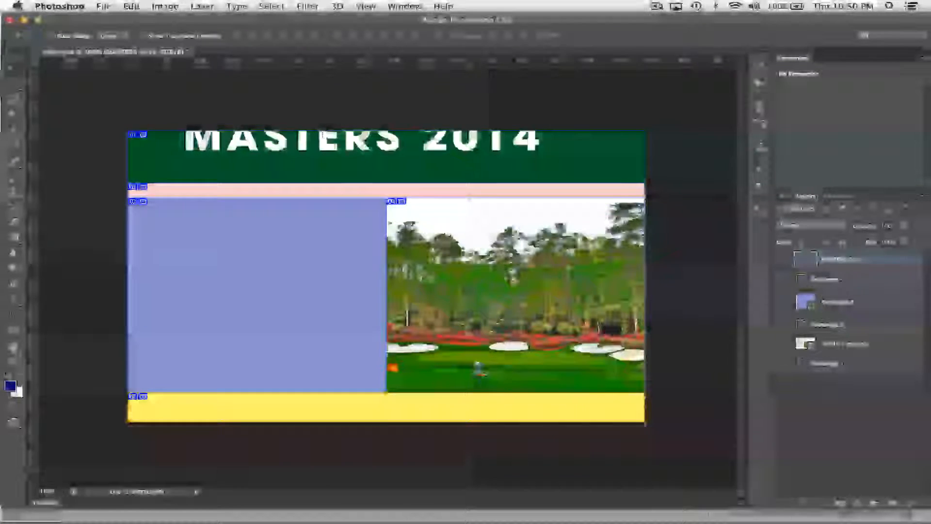
drag(353, 122, 370, 144)
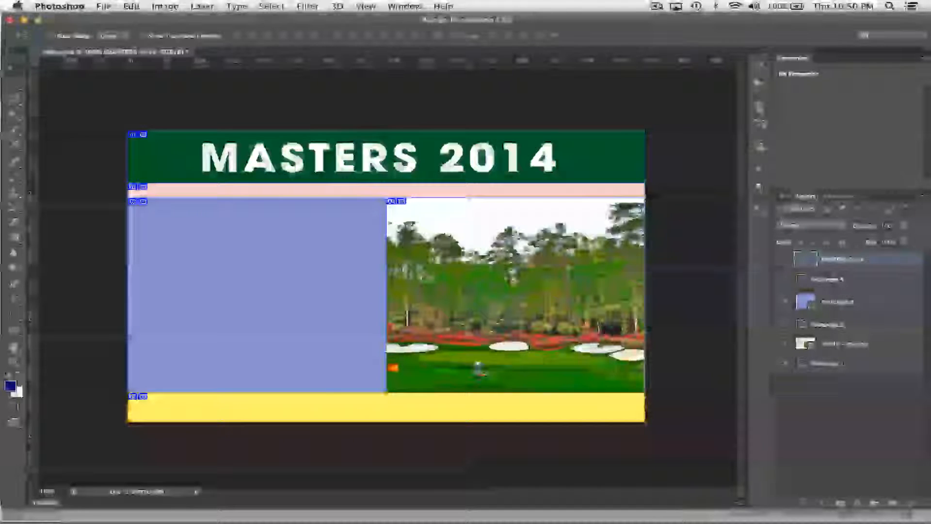
Try several green swatches on the footer rectangle and fill it with a dark green matching the header
click(334, 406)
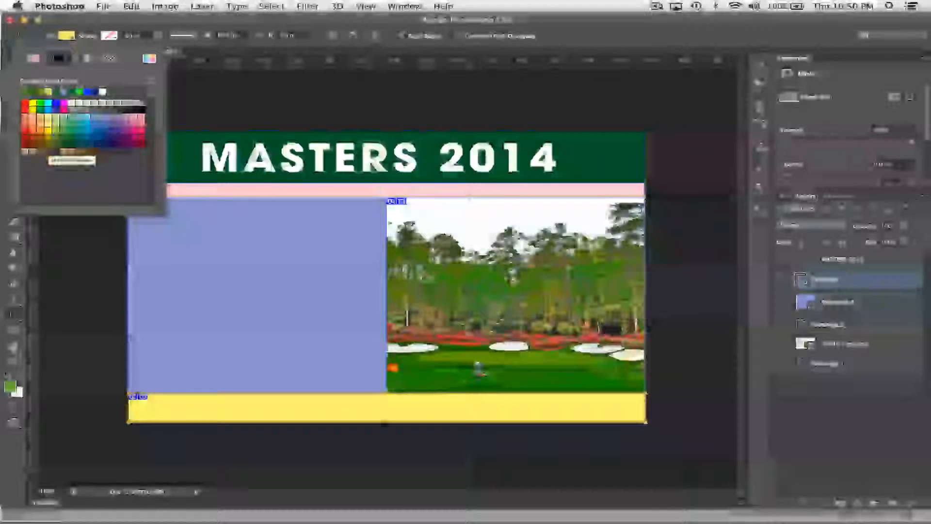
click(56, 137)
click(55, 131)
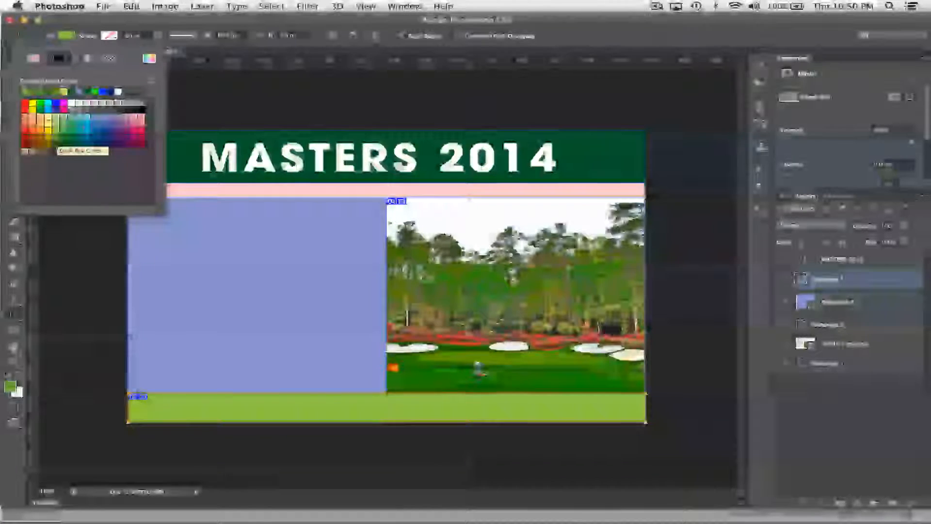
click(56, 144)
click(62, 144)
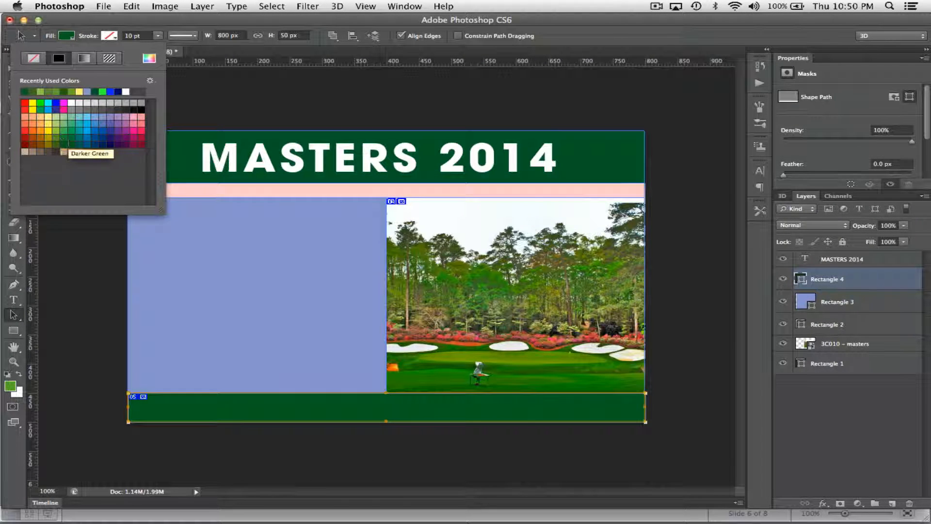
click(68, 143)
click(70, 134)
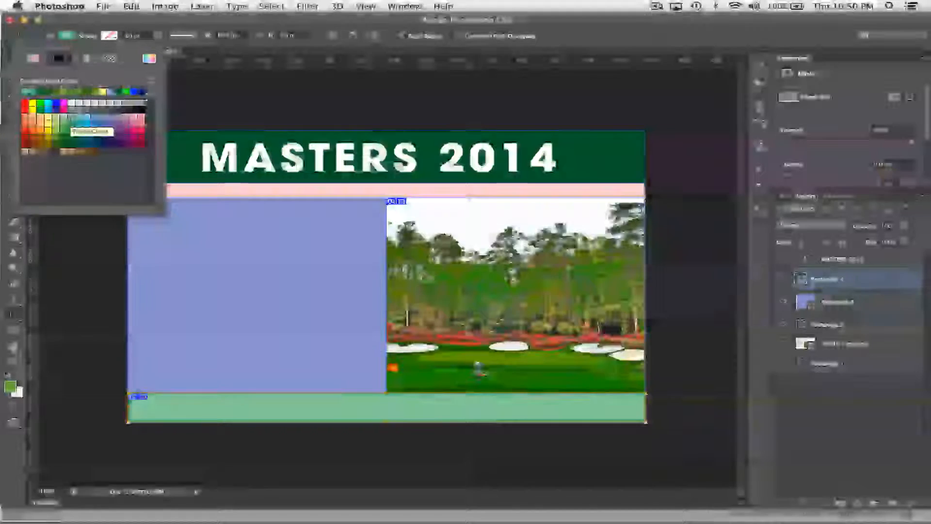
click(71, 125)
click(70, 134)
click(69, 144)
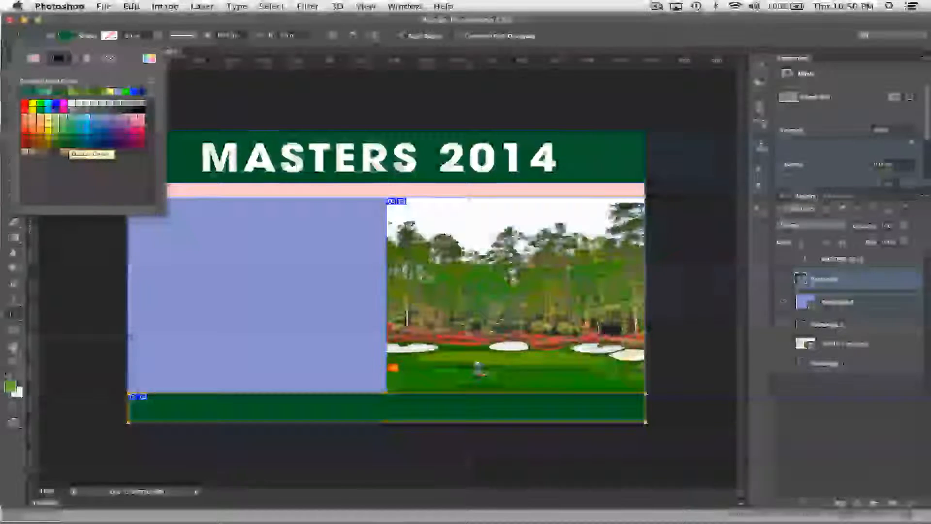
Change the pink strip below the header to bright blue and select the left content rectangle
key(v)
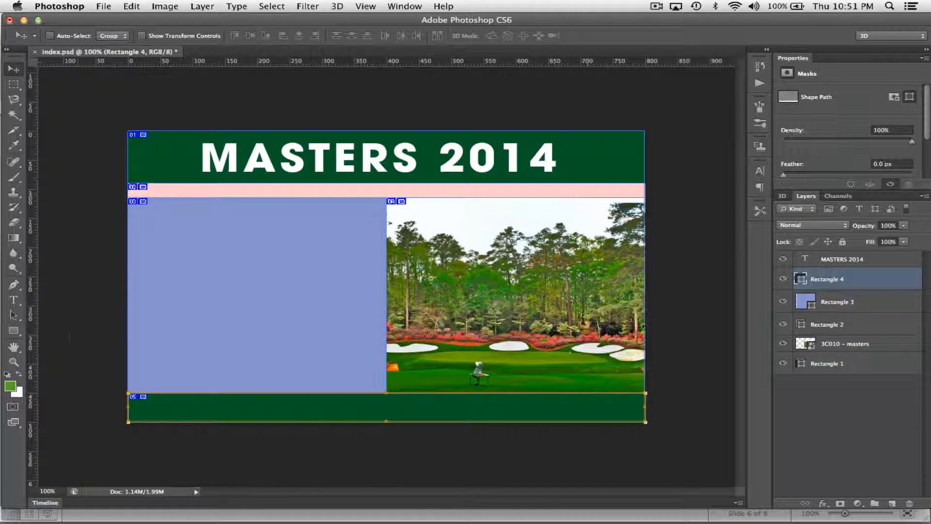
key(a)
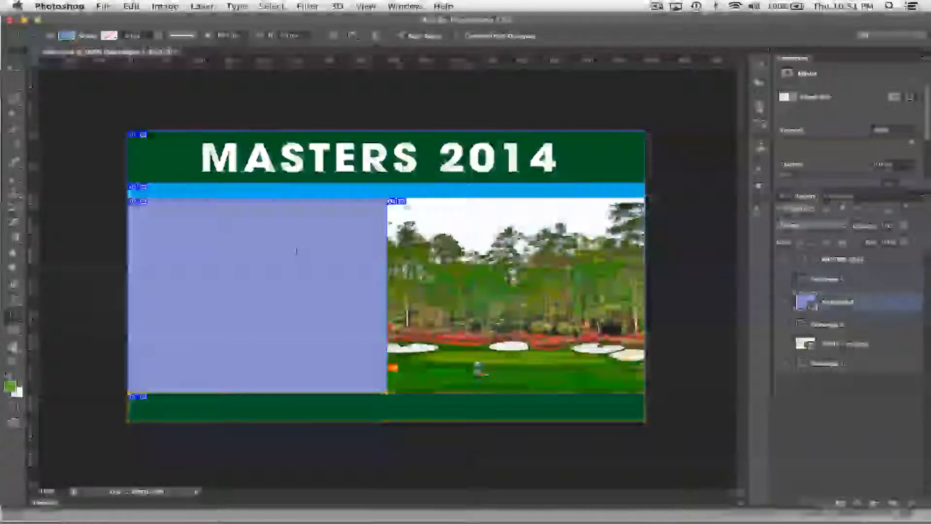
click(296, 250)
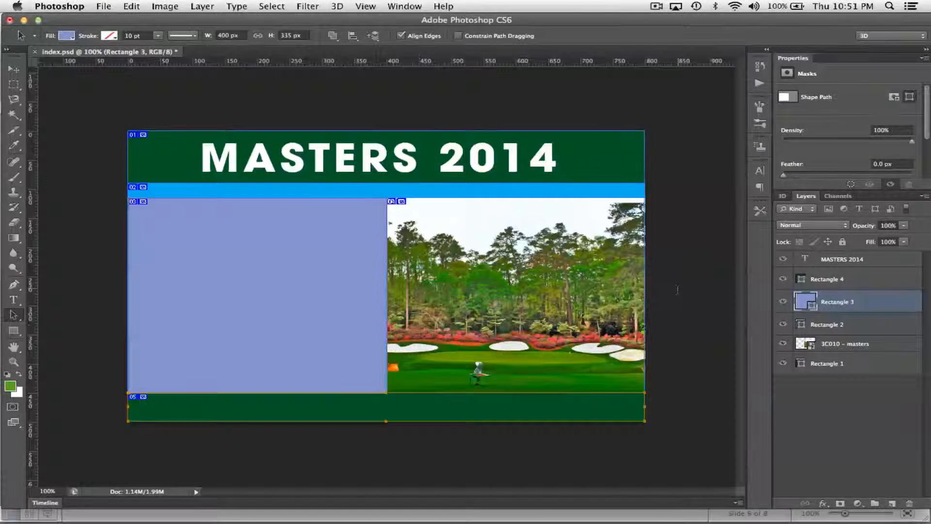
drag(287, 235, 220, 282)
key(ctrl+z)
Save the index.psd document and start a Save for Web export of the layout
click(104, 5)
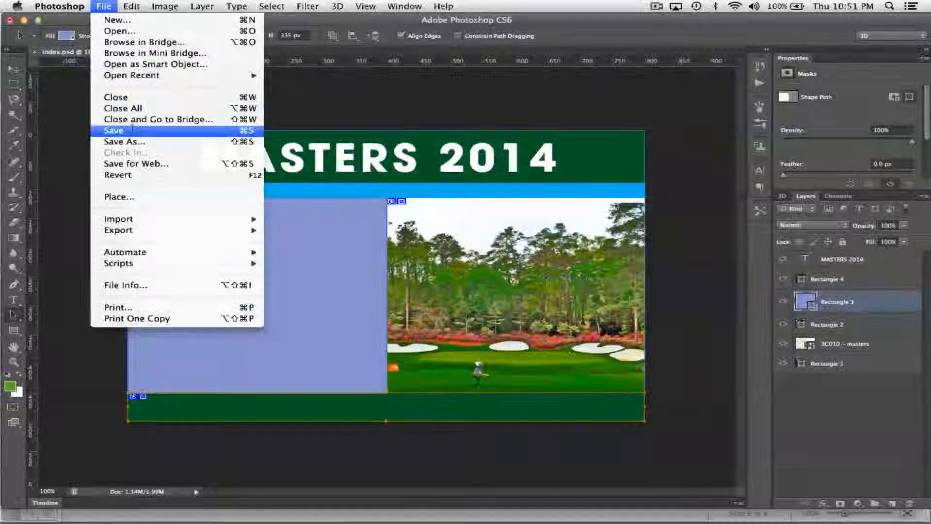
click(104, 6)
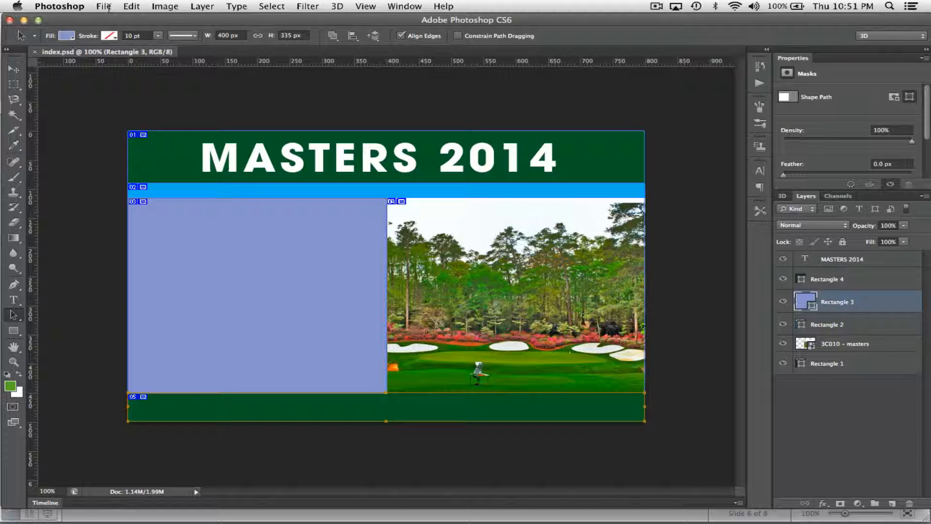
click(108, 6)
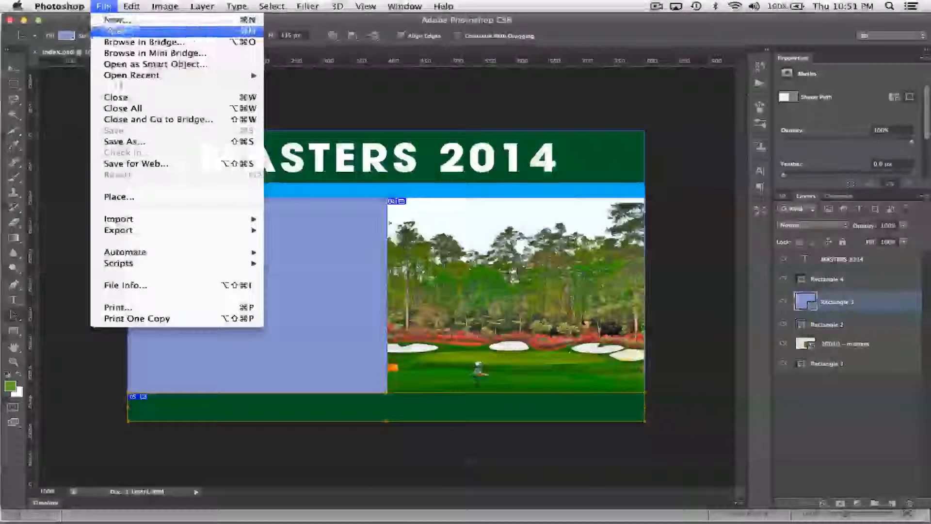
mouse_move(125, 230)
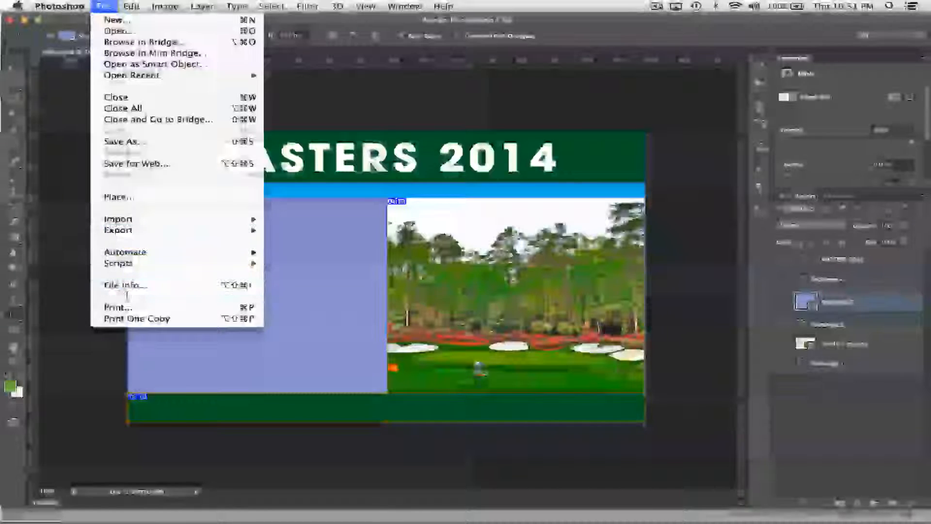
click(145, 164)
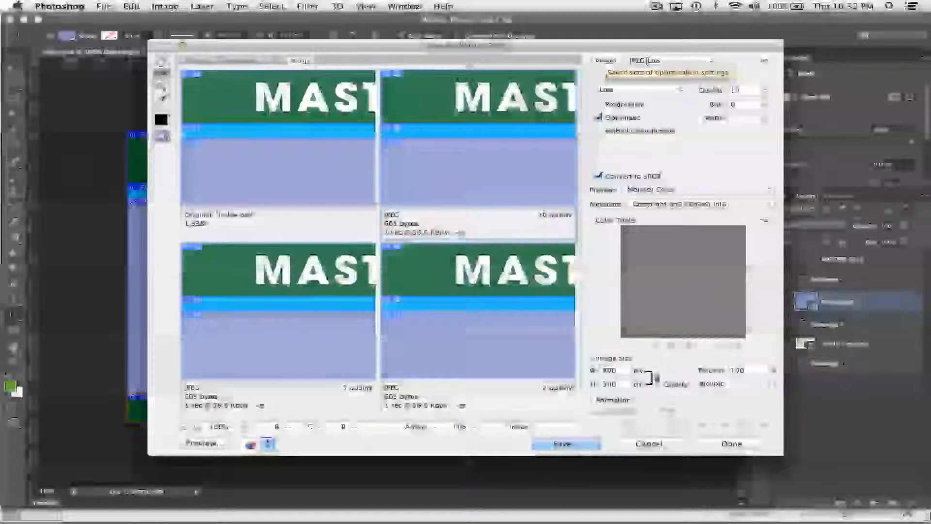
Try the JPEG Medium, PNG-24 and PNG-8 128 Dithered presets on the optimized preview
click(669, 60)
scroll(647, 43, up, 3)
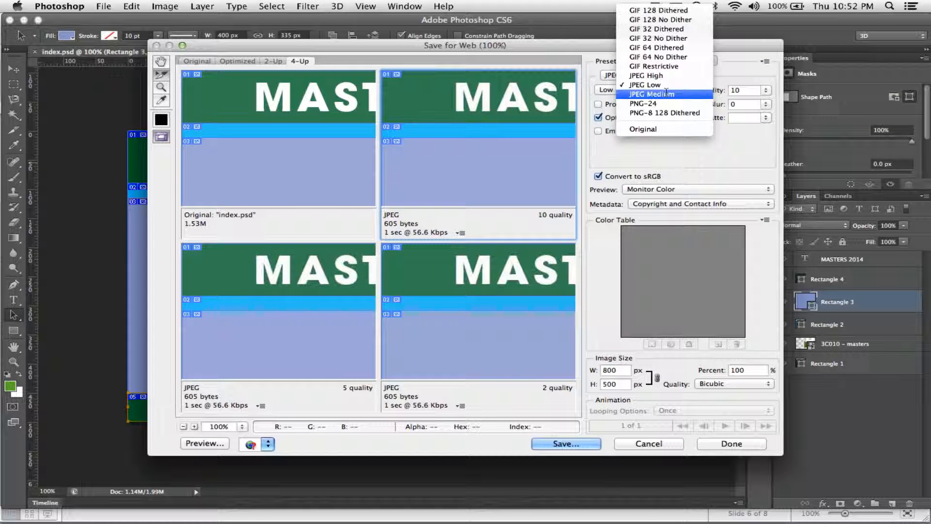
click(667, 93)
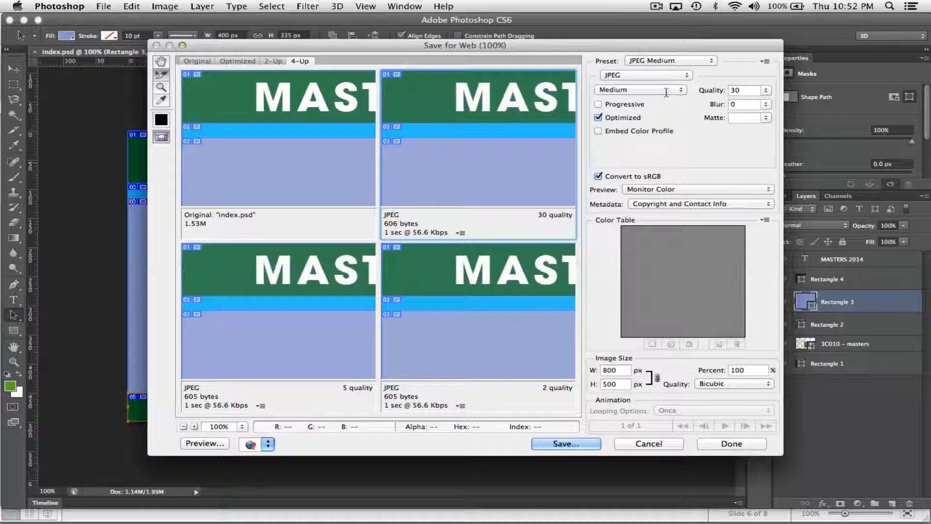
click(683, 63)
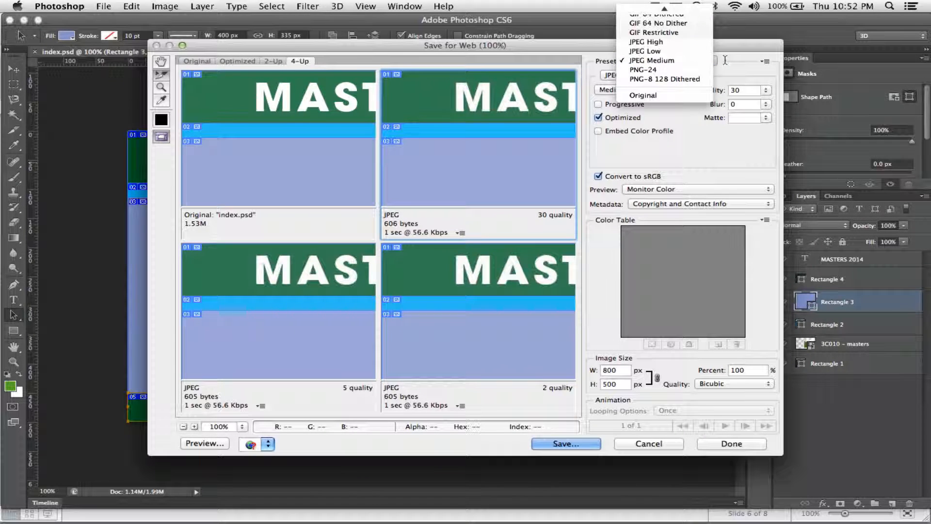
click(690, 71)
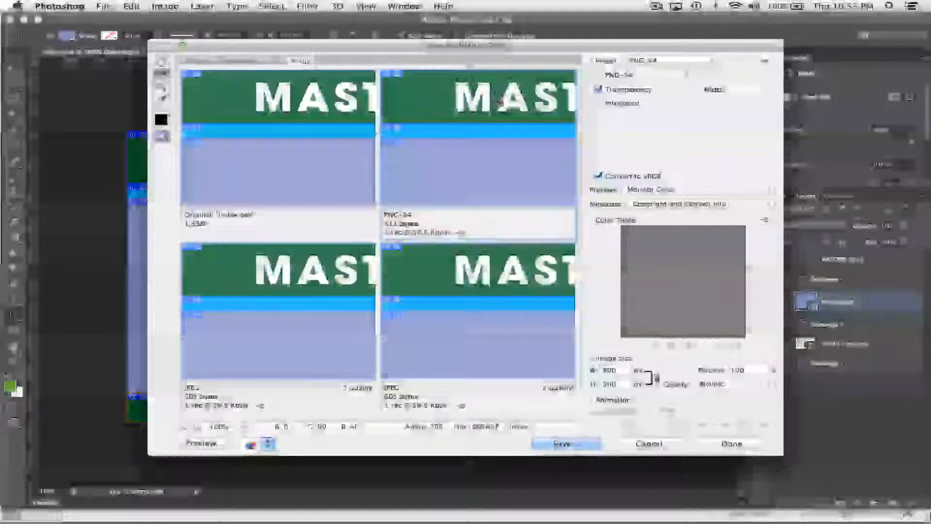
click(664, 60)
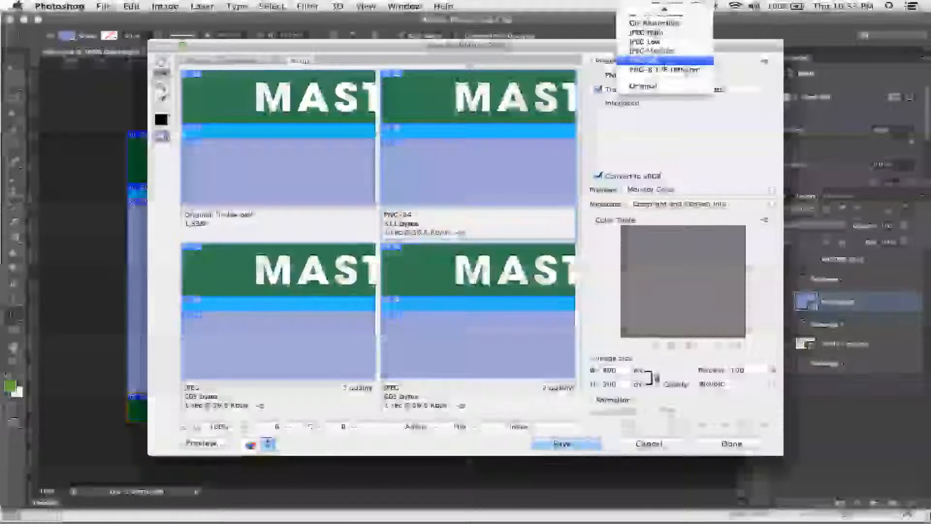
click(665, 69)
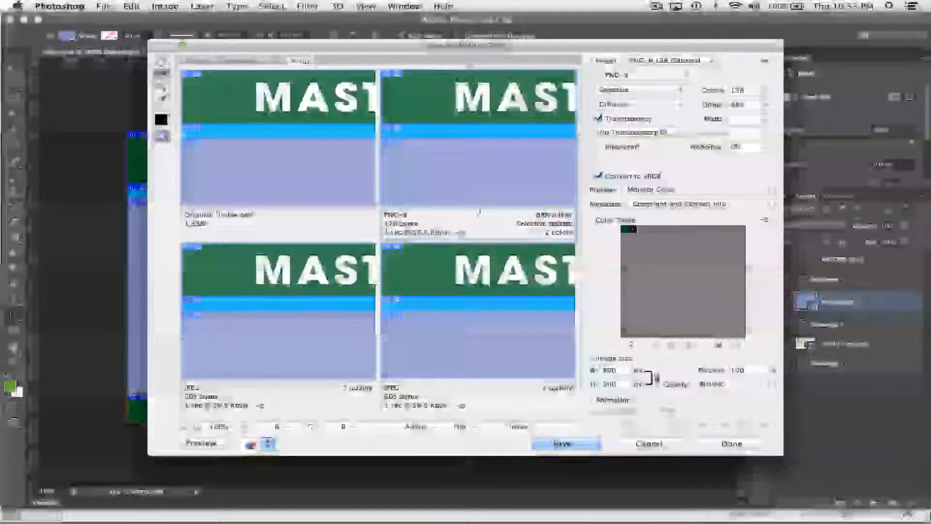
Apply the JPEG Medium preset to the green header slice and proceed to saving the optimized files
click(498, 189)
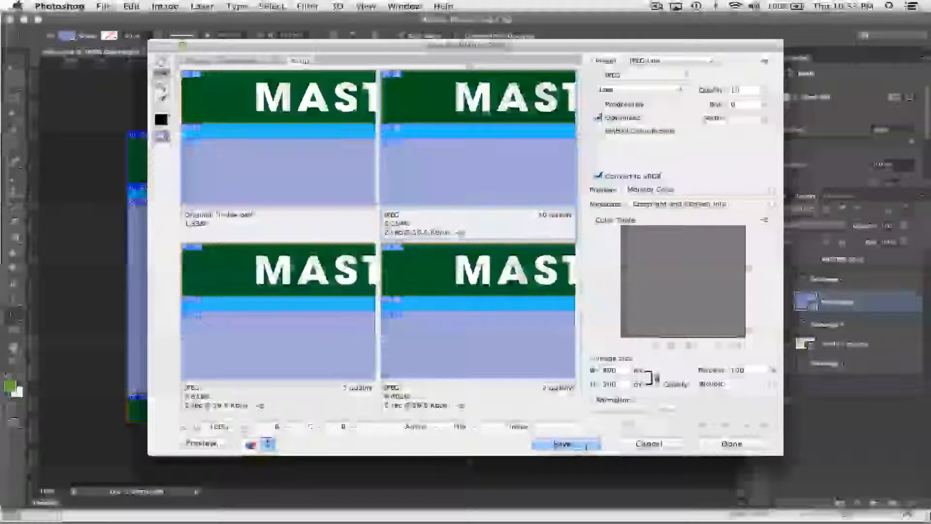
click(681, 62)
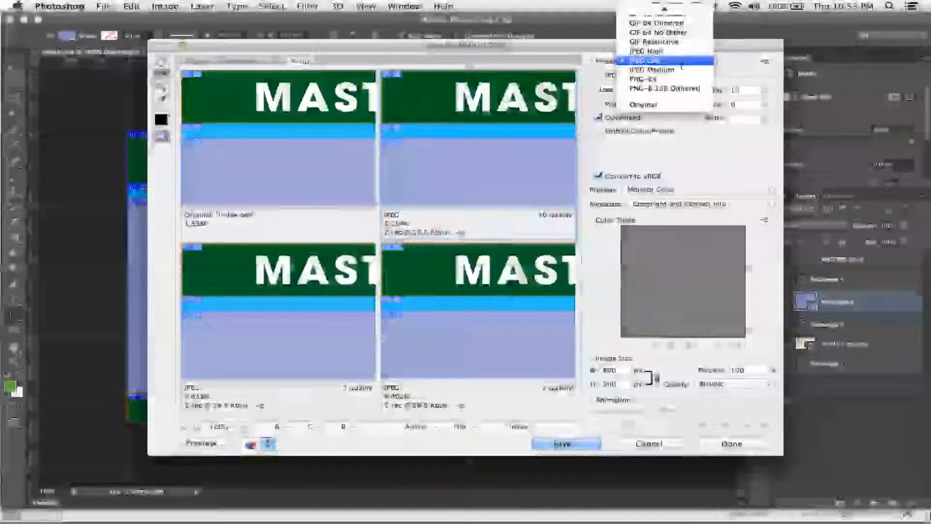
click(681, 70)
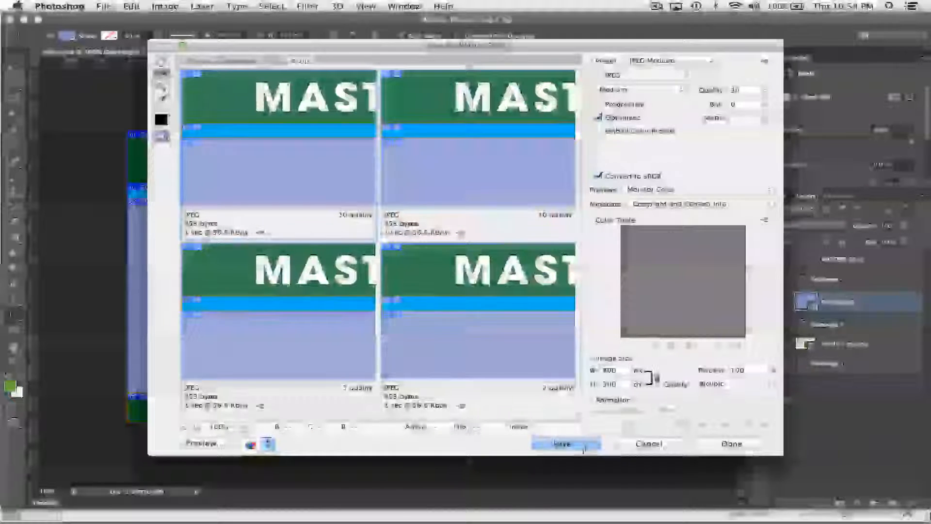
click(562, 444)
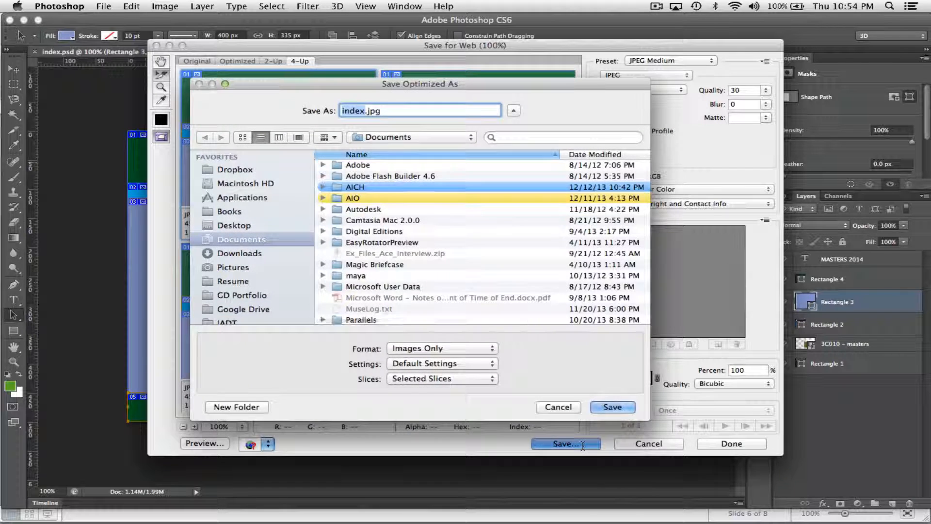
Review the format and settings choices, keeping Images Only and Default Settings, and set the export to All Slices
click(460, 348)
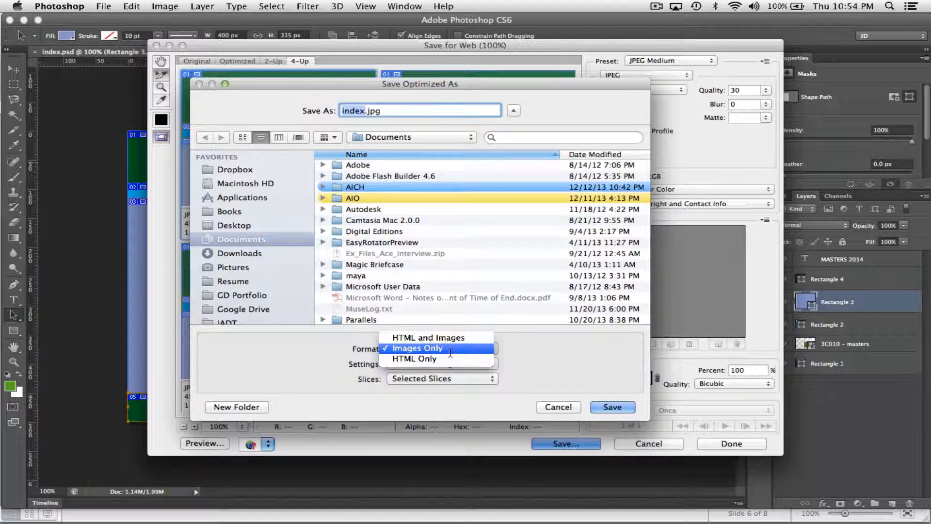
click(450, 348)
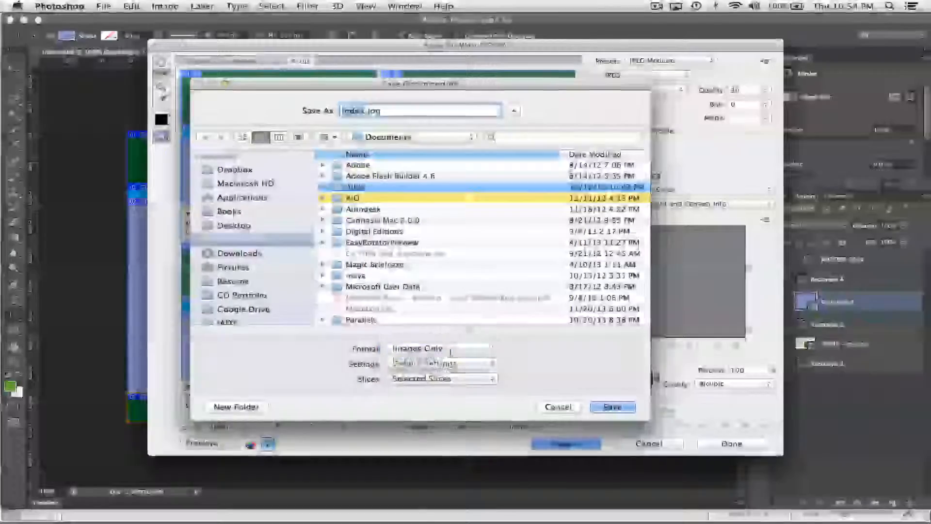
click(441, 348)
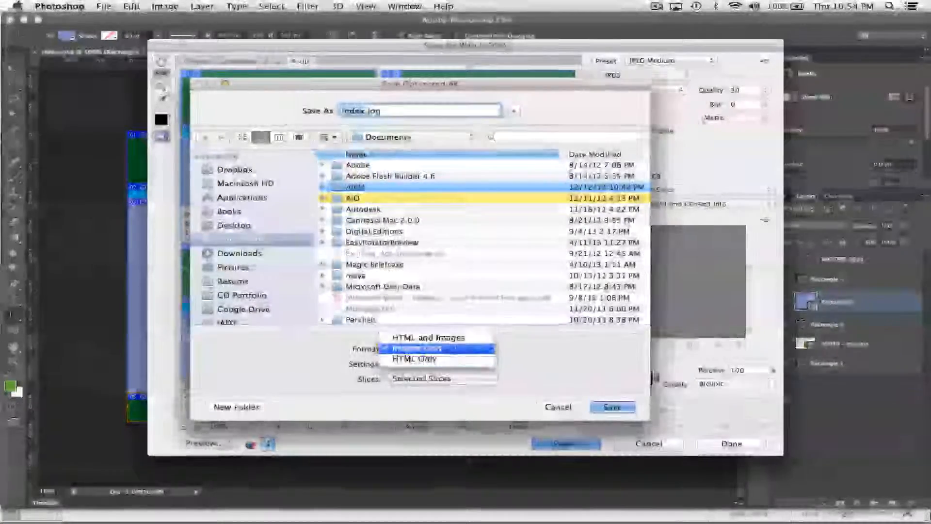
click(445, 348)
click(449, 362)
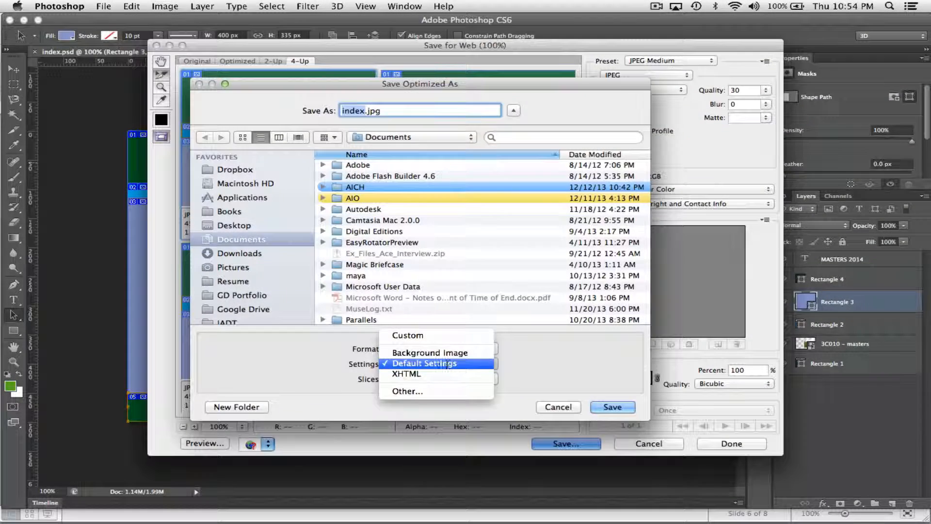
click(328, 373)
click(438, 379)
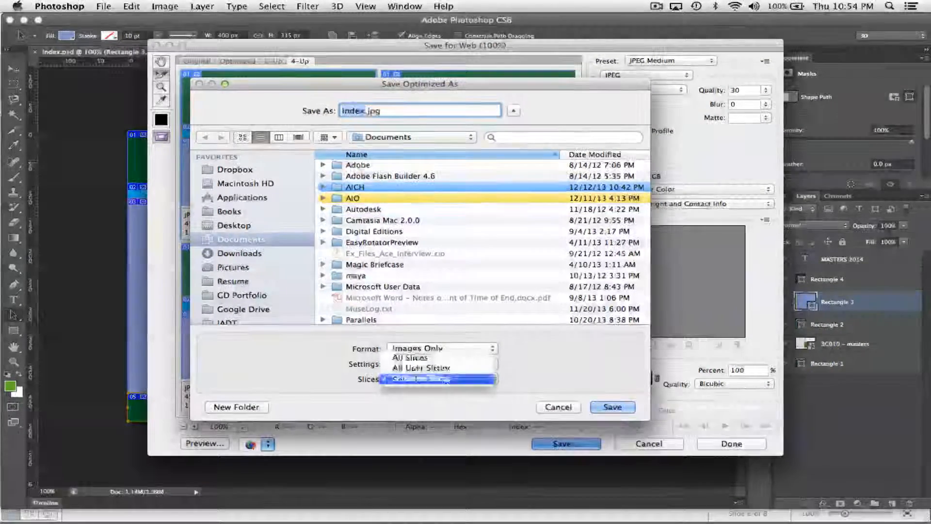
click(412, 358)
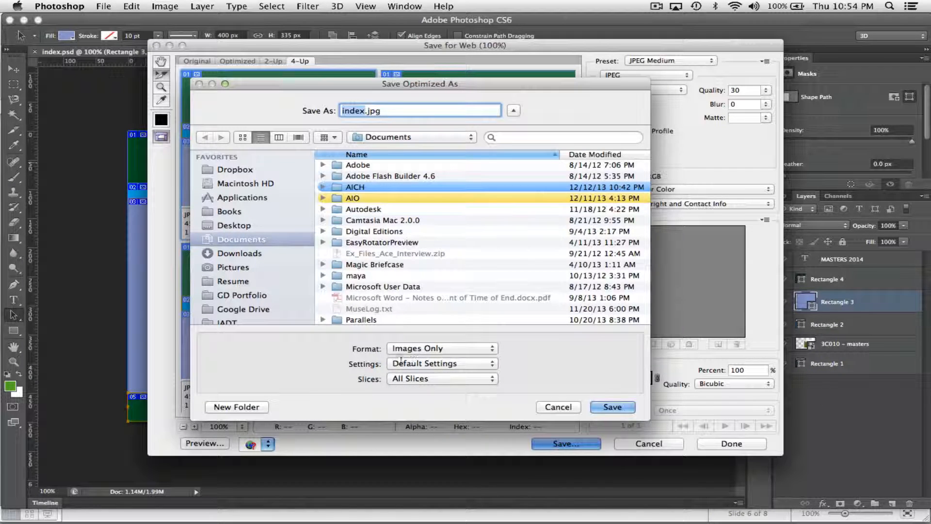
Choose the images folder inside design110 on the Desktop as the save location
click(241, 224)
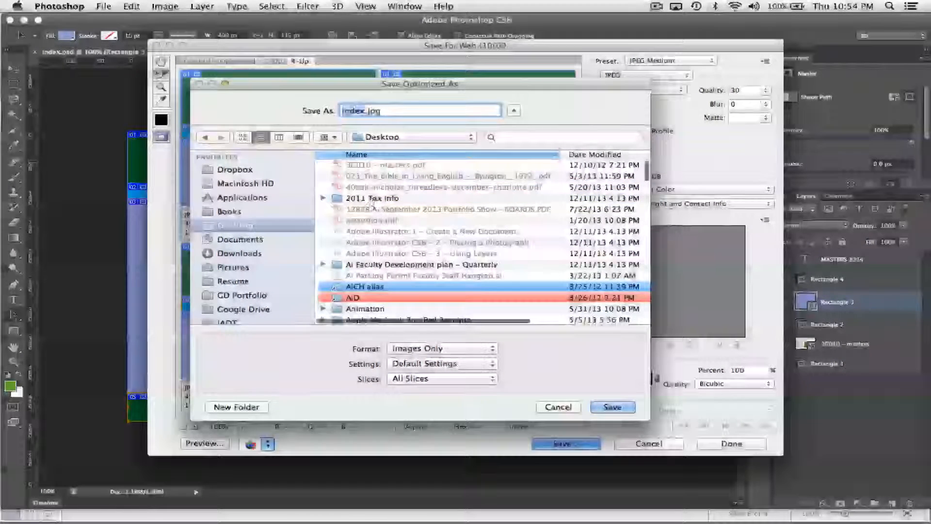
scroll(362, 281, down, 8)
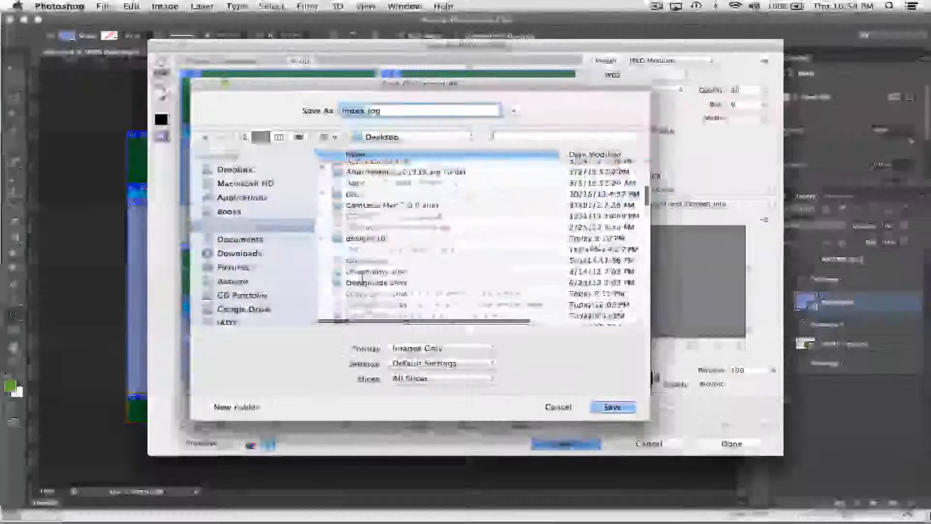
double_click(366, 196)
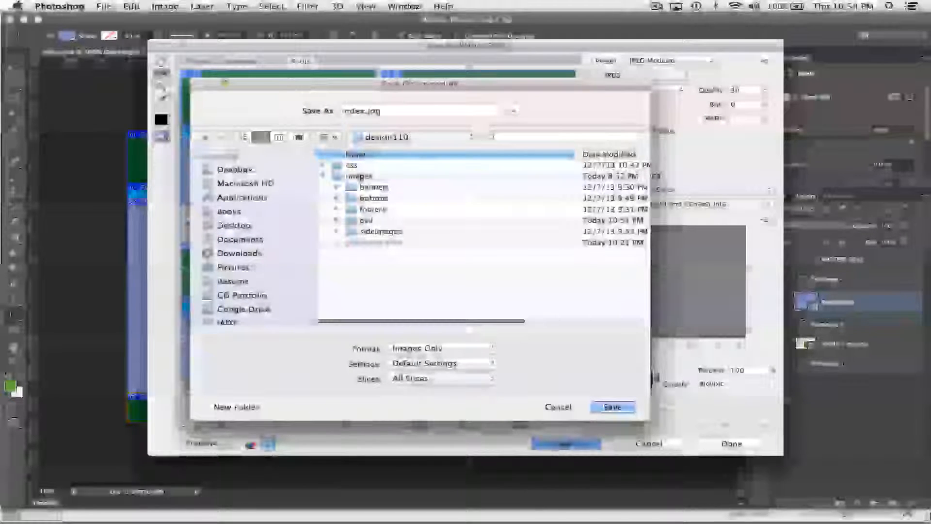
double_click(361, 177)
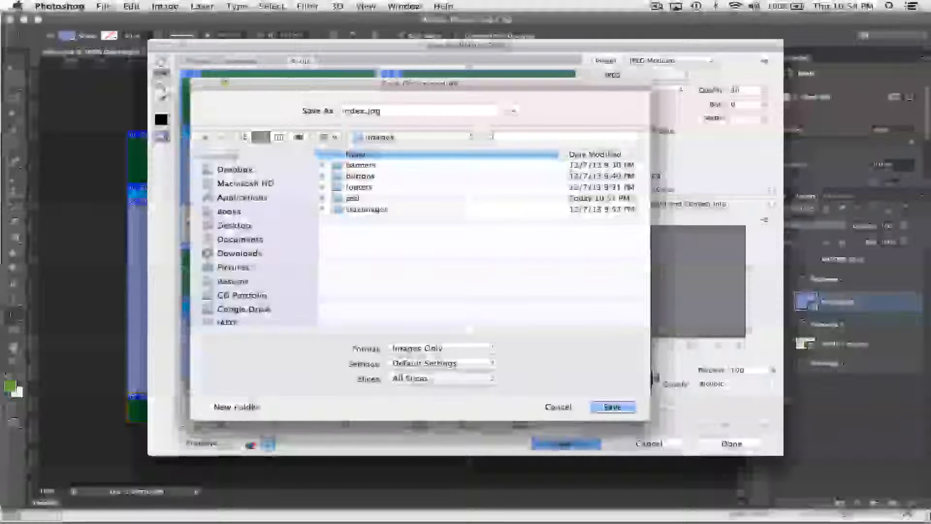
Create a new folder named slices inside the images folder
click(252, 406)
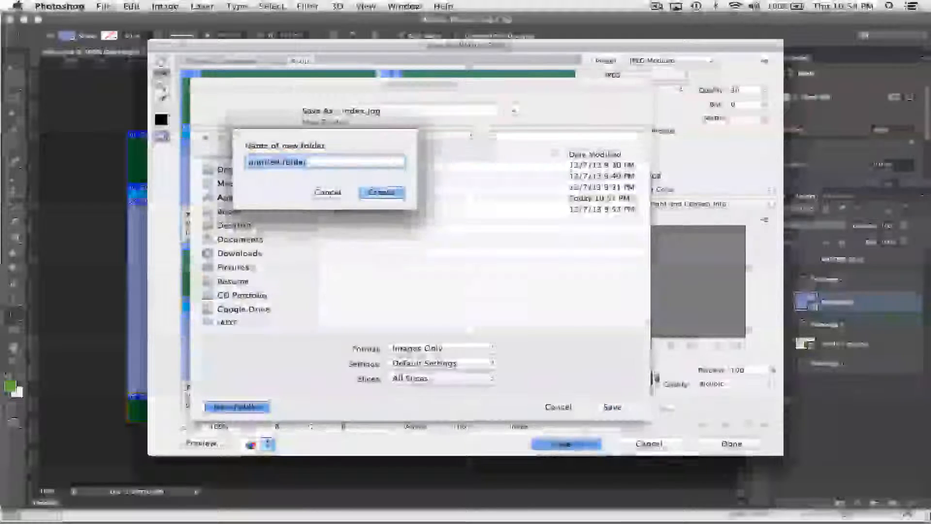
click(330, 192)
click(359, 199)
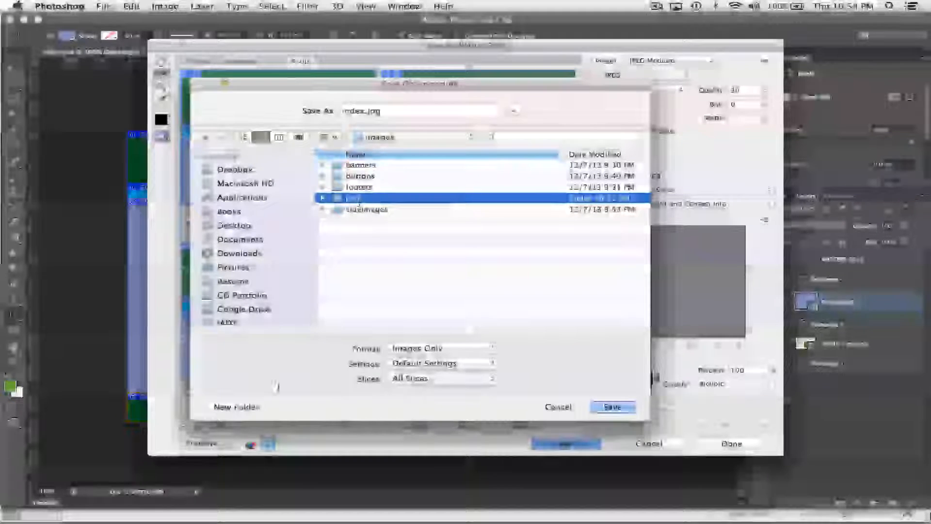
click(252, 406)
text(slices)
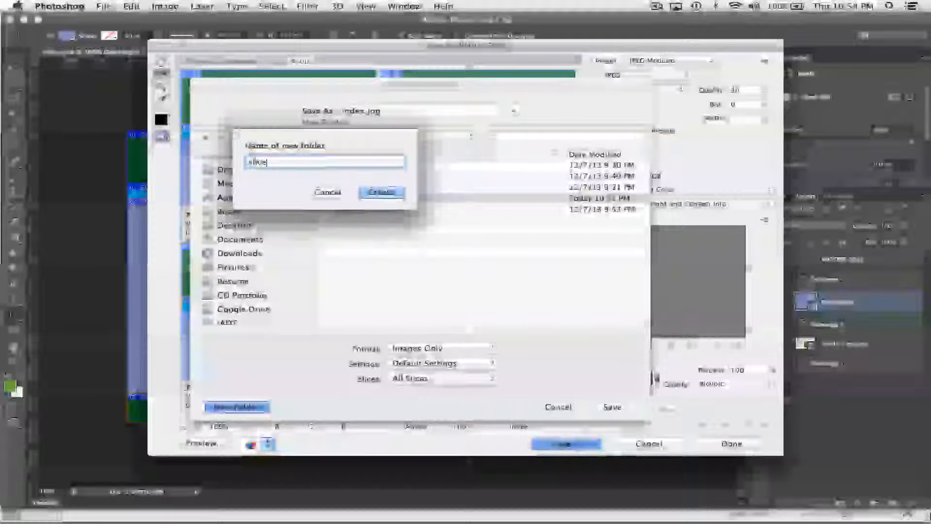
key(Return)
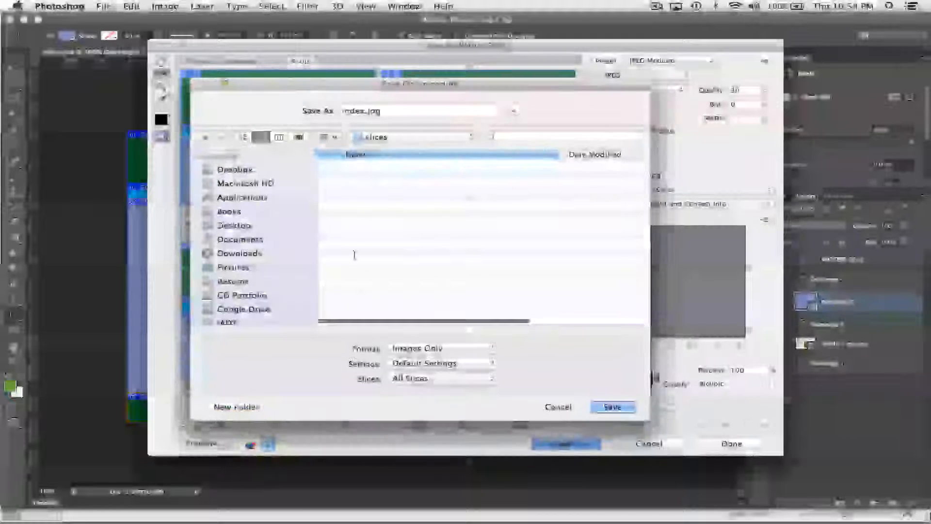
Keep All Slices and Images Only, and save index.jpg into the slices folder
click(441, 378)
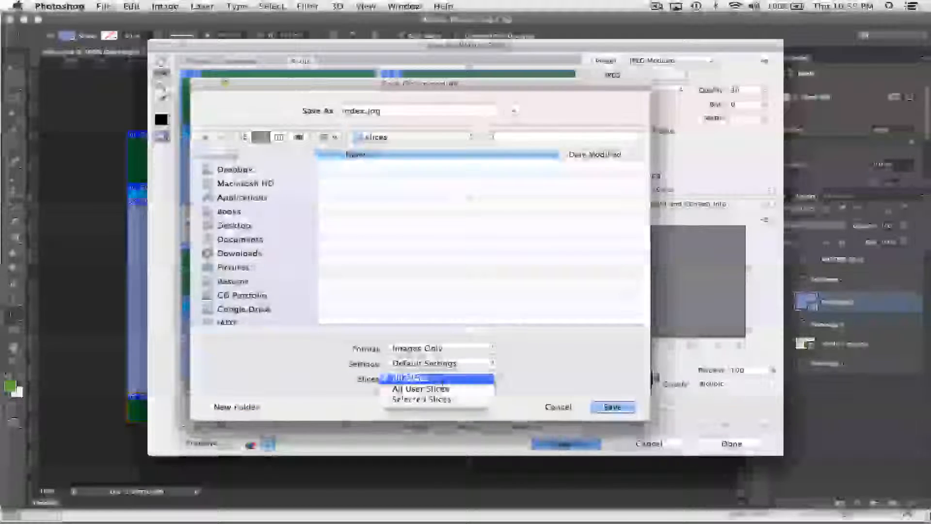
click(437, 379)
click(451, 349)
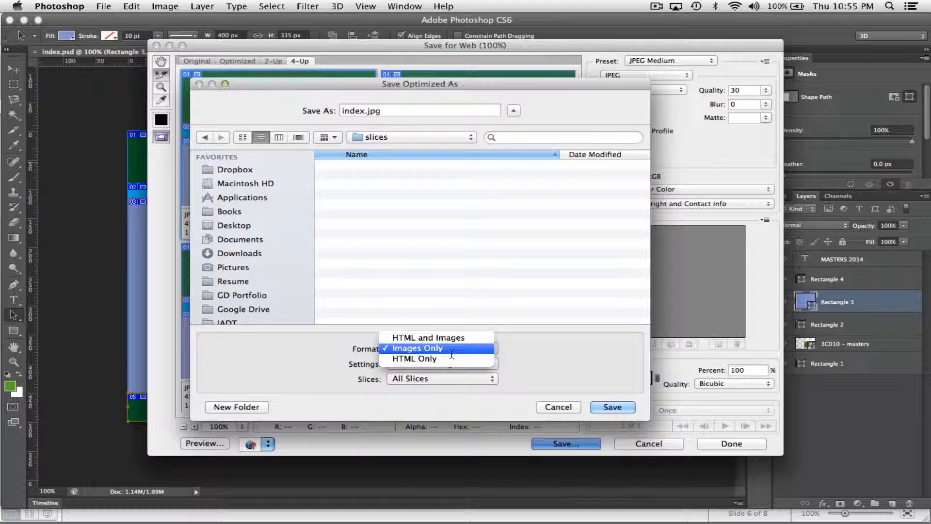
click(439, 352)
click(613, 407)
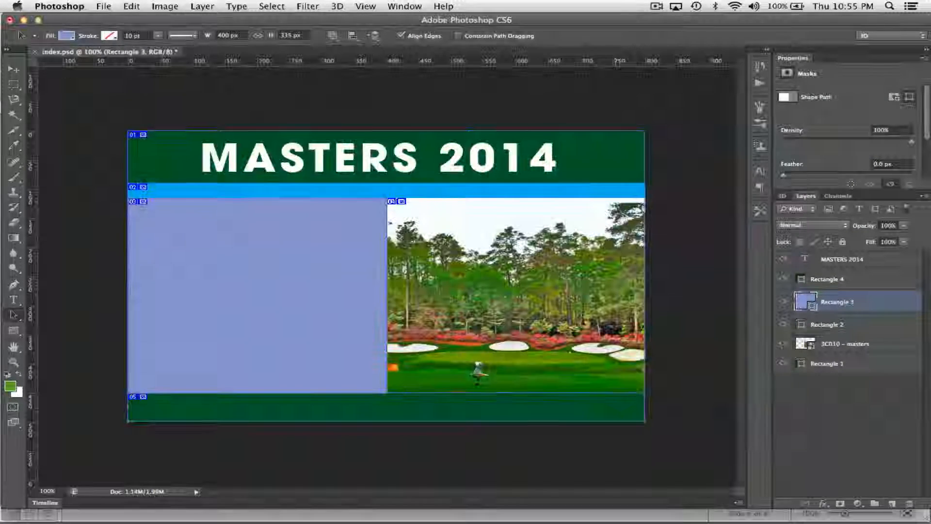
Move the Photoshop window aside and open the design110 folder from the desktop in Finder
drag(125, 20, 223, 21)
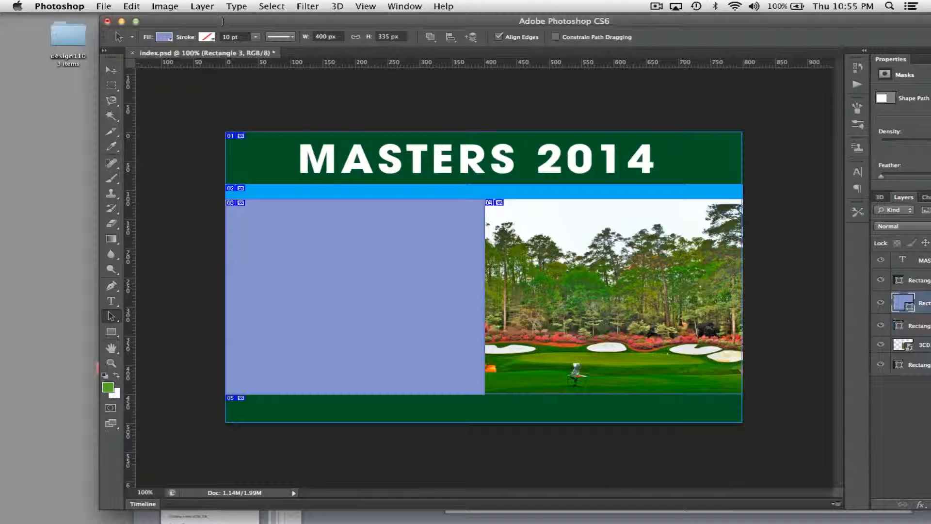
click(59, 41)
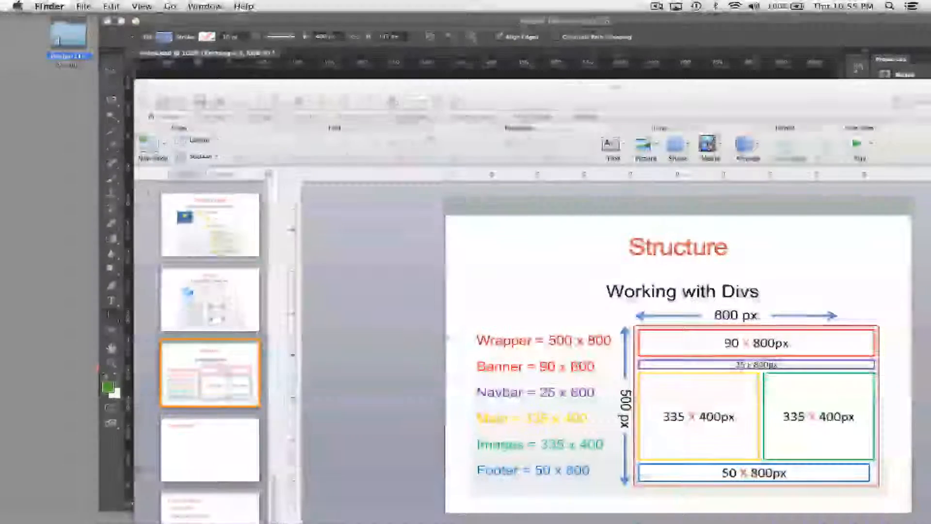
double_click(59, 41)
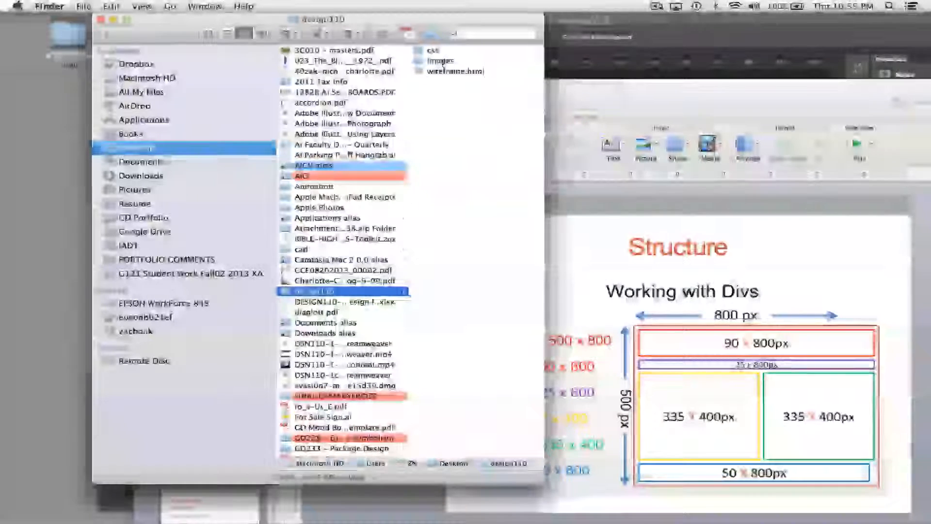
Open the images folder inside slices and preview each exported slice from index_01.jpg to index_05.jpg
click(441, 61)
click(441, 102)
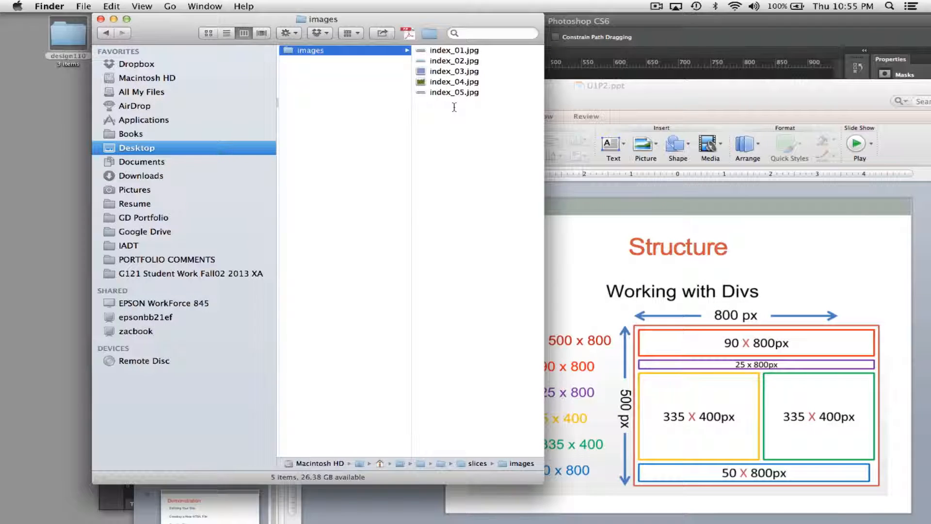
click(453, 50)
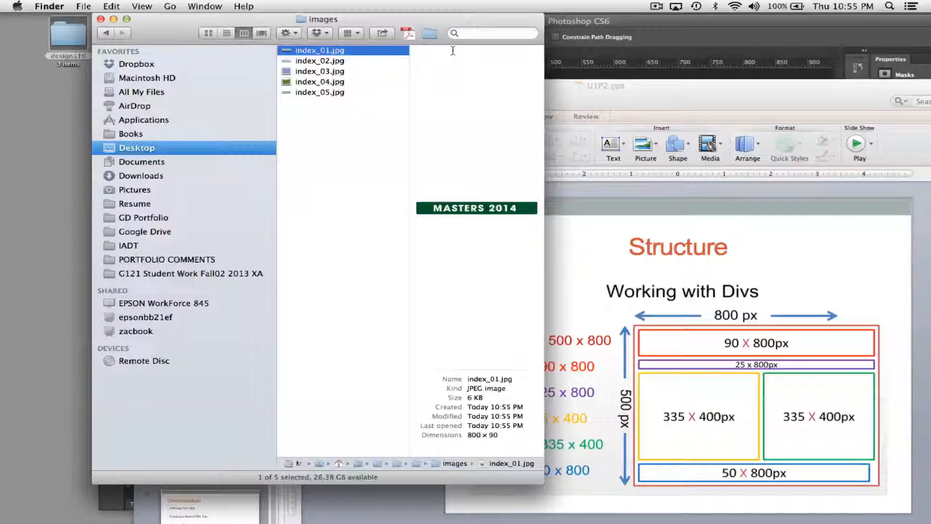
key(space)
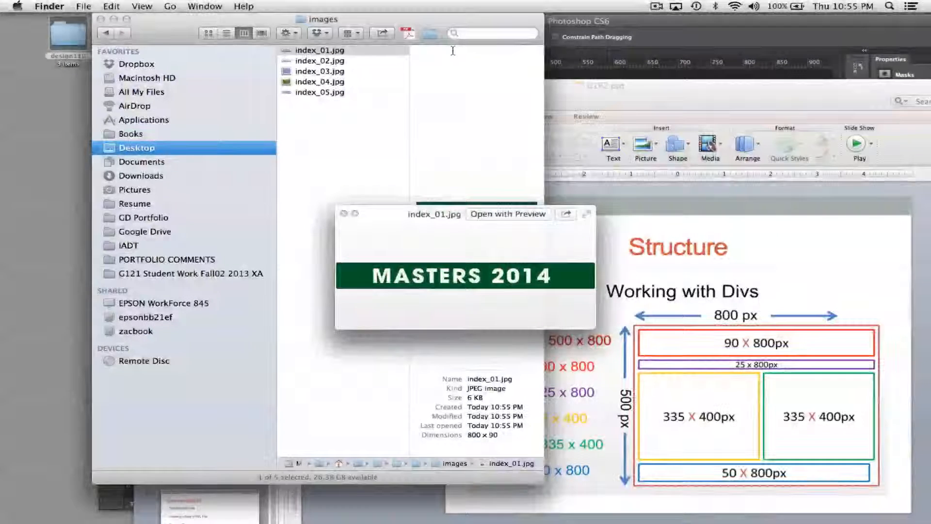
key(Down)
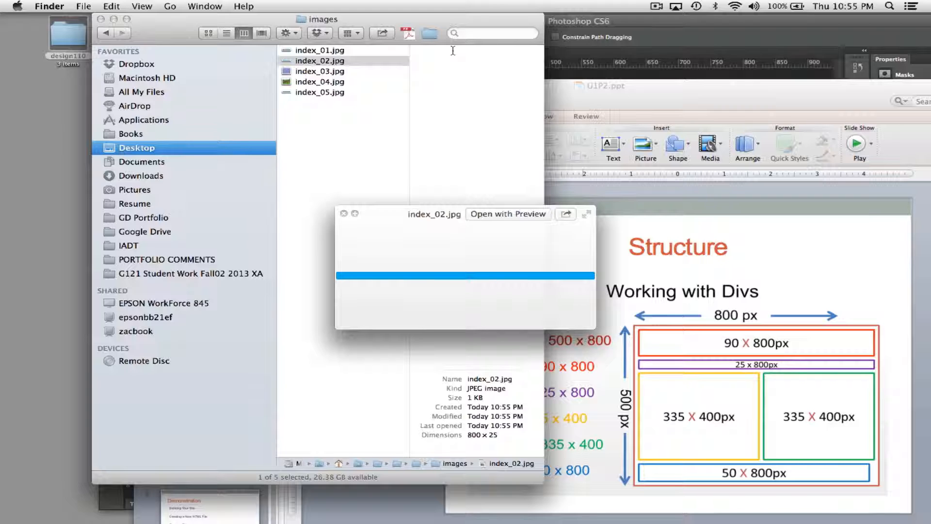
key(Down)
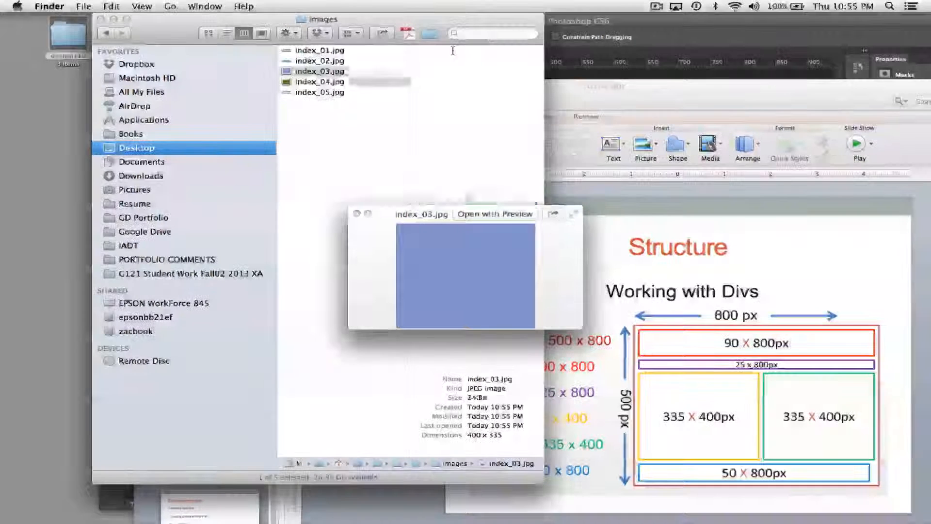
key(Down)
key(Down)
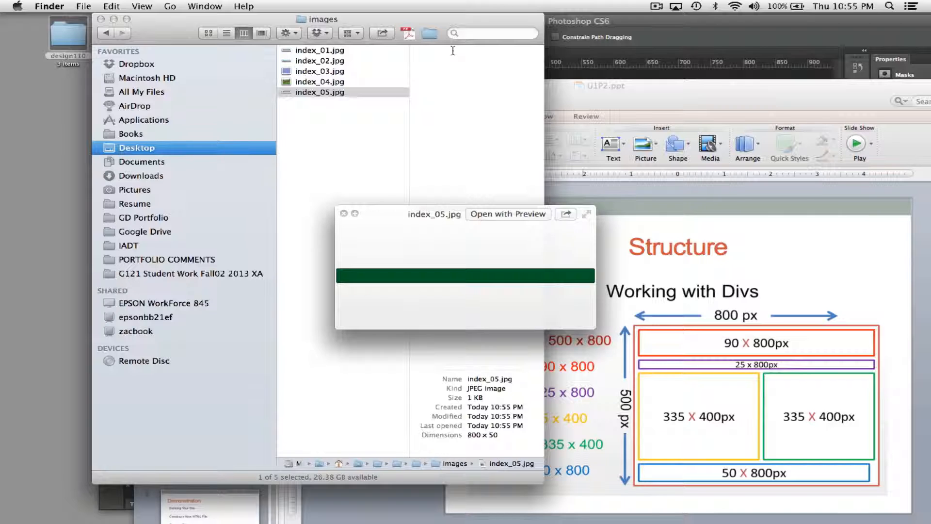
key(space)
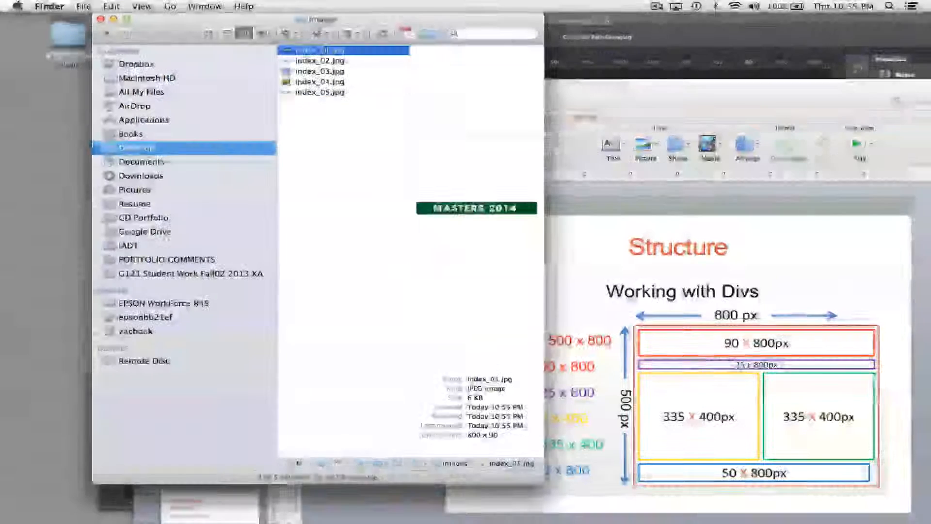
Preview index_01.jpg again and rename the file as banner_index.jpg
key(space)
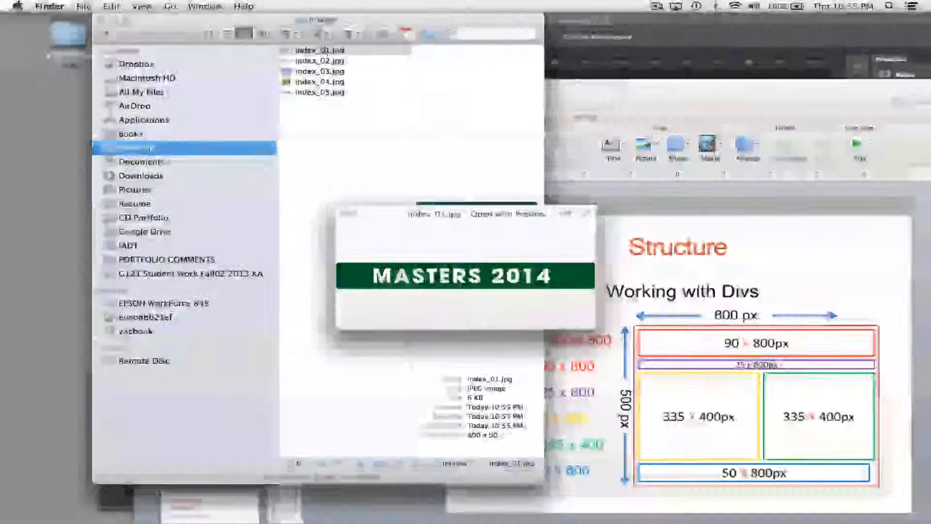
key(space)
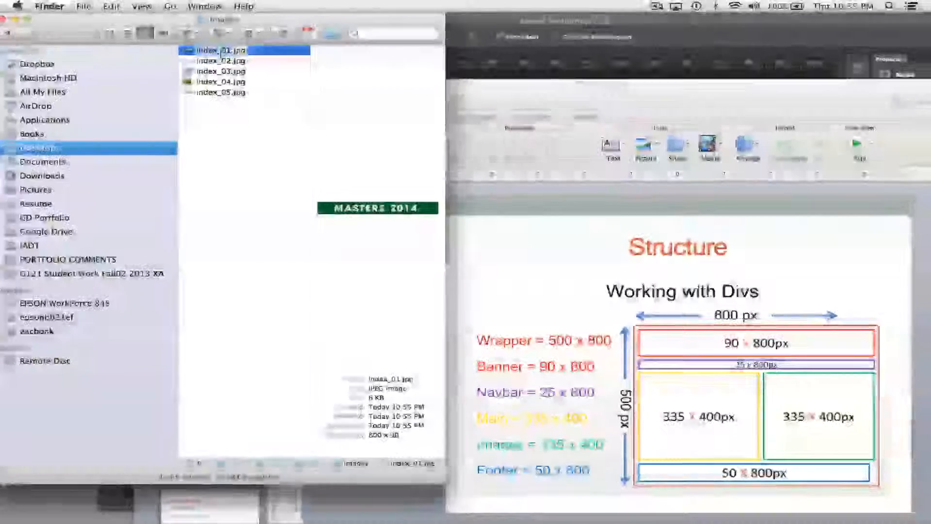
text(banner_)
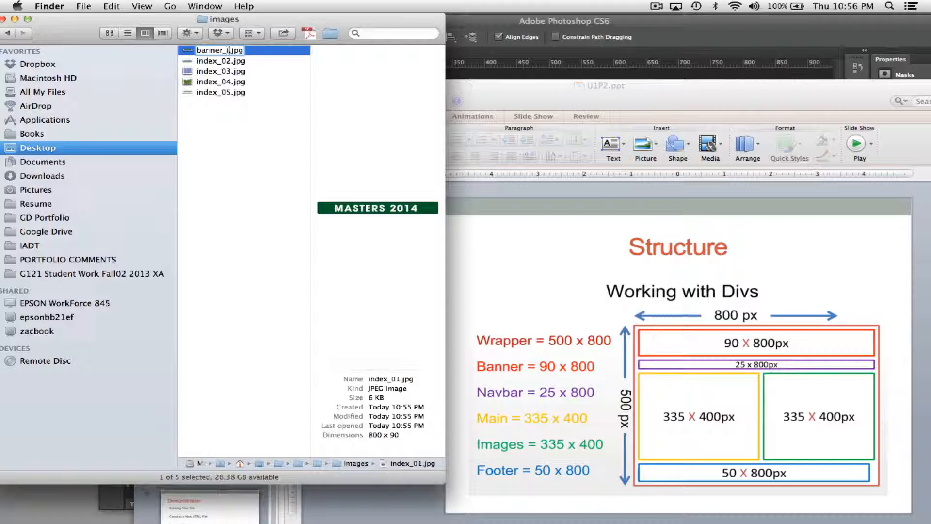
text(index)
Preview index_02.jpg and rename the file as footer_index.jpg
click(214, 60)
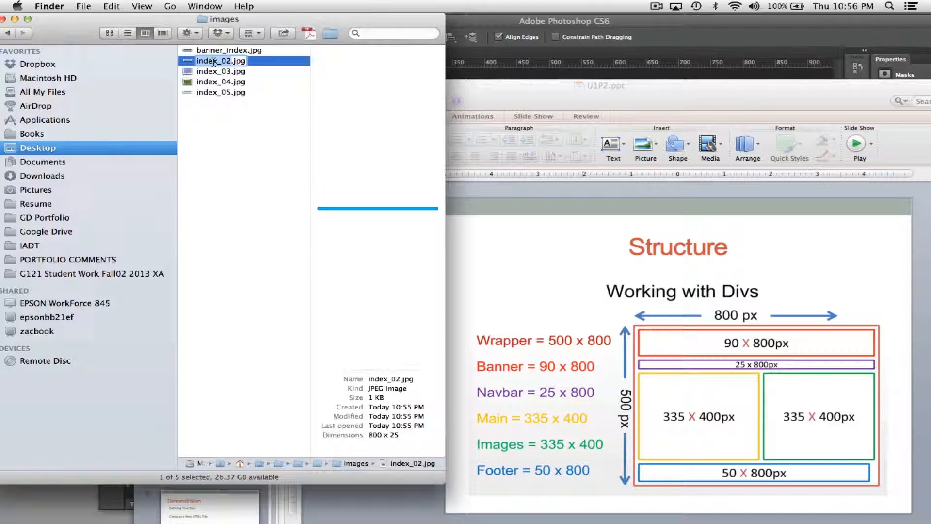
key(space)
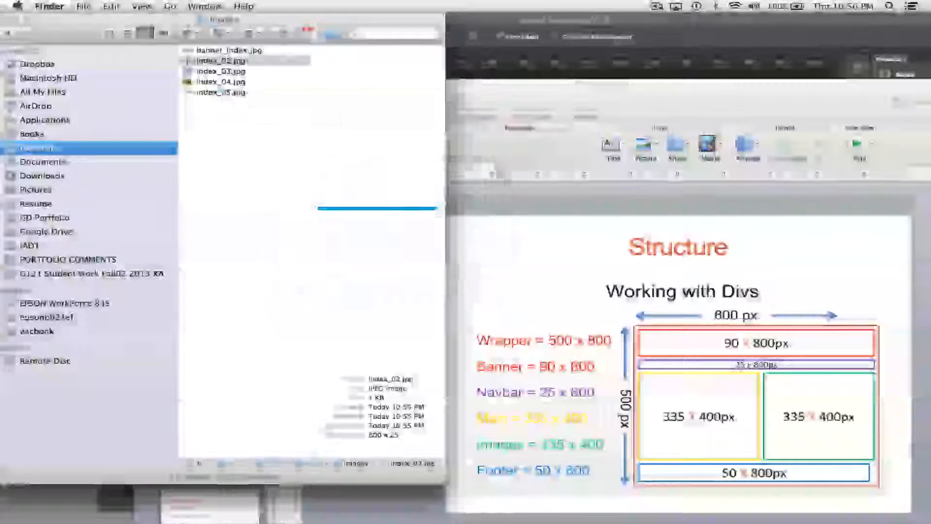
click(231, 62)
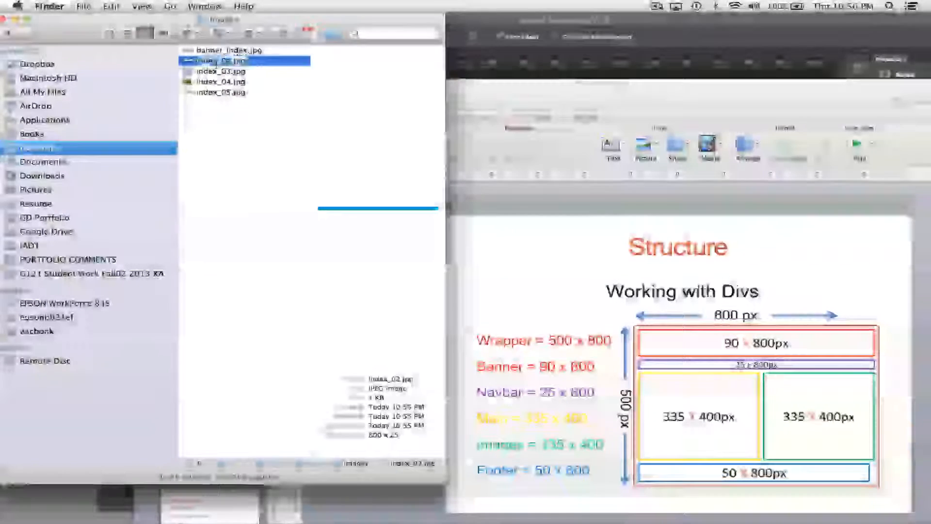
text(footer_)
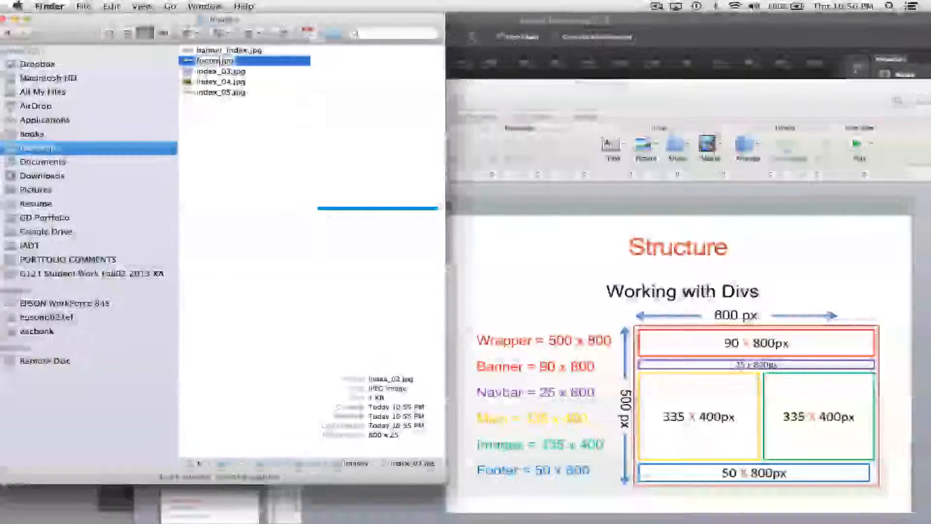
text(index)
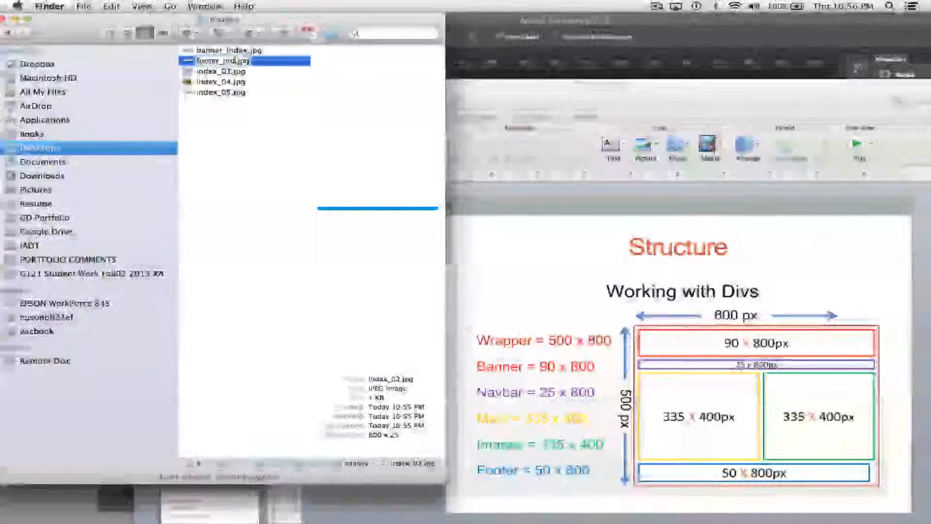
Check index_04.jpg and the parent folders of the exported slices, and switch back to Photoshop
click(219, 84)
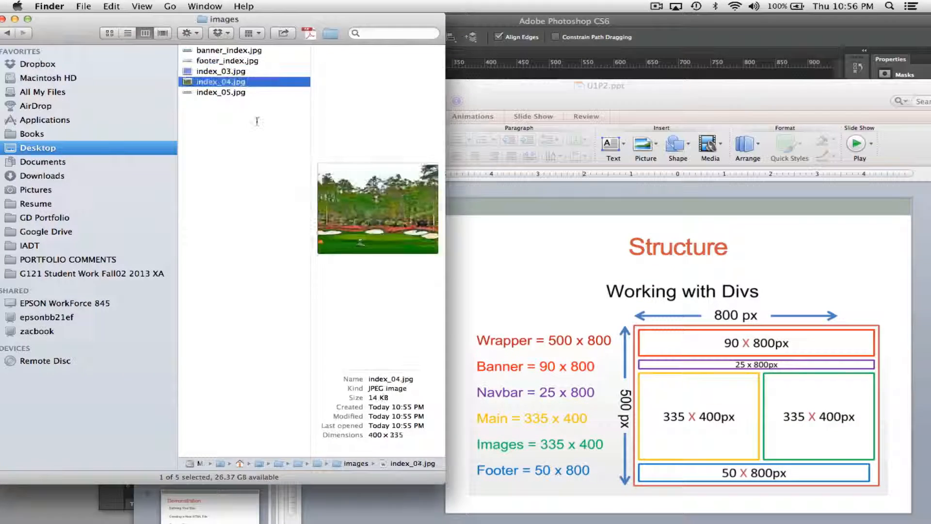
scroll(257, 121, left, 5)
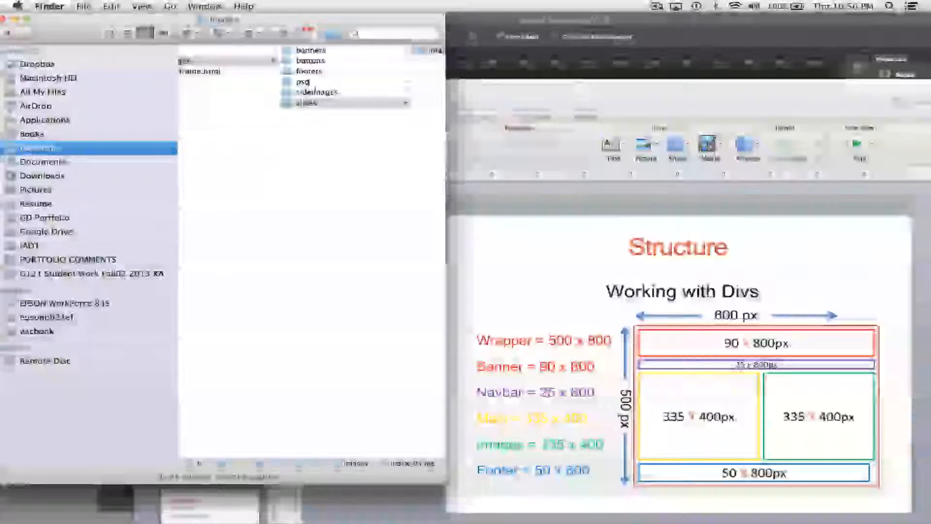
scroll(378, 127, right, 5)
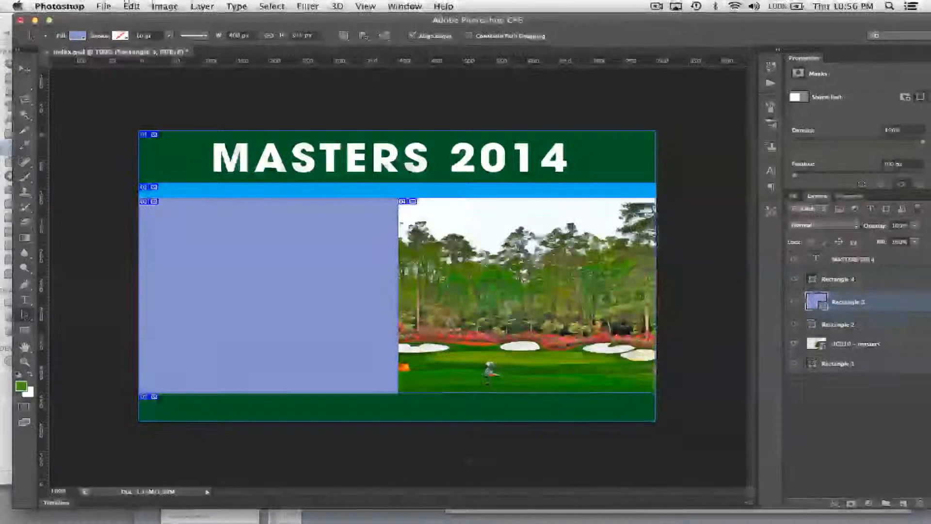
click(103, 6)
click(103, 6)
click(104, 6)
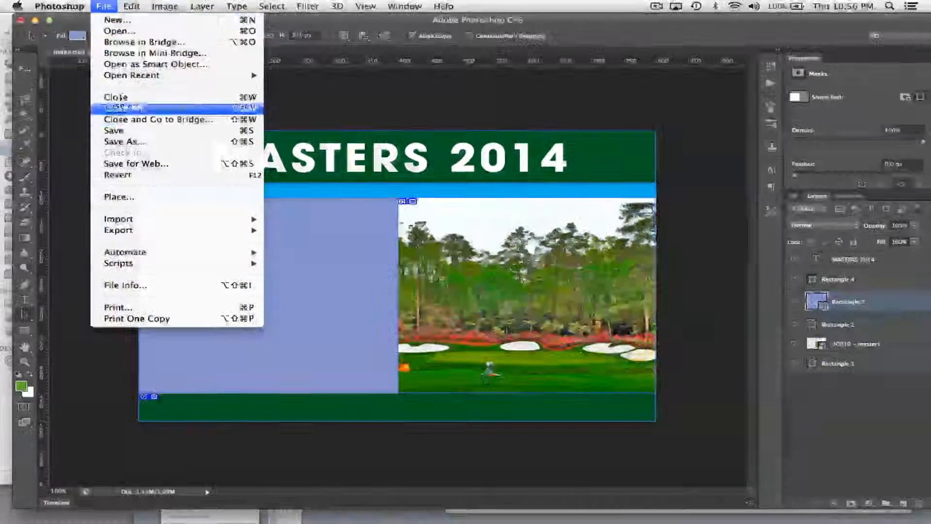
click(135, 164)
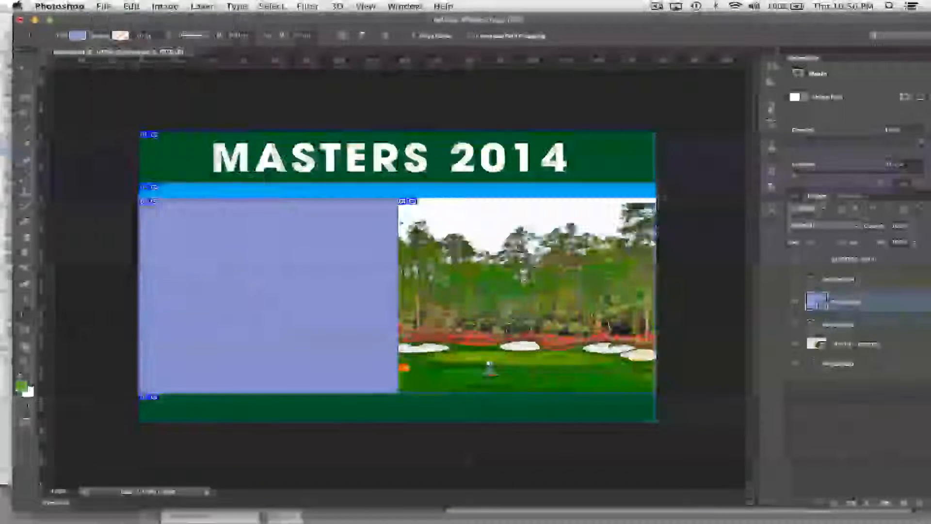
With the Slice Select tool, open the options of the MASTERS 2014 banner slice and name it banner_index
click(25, 130)
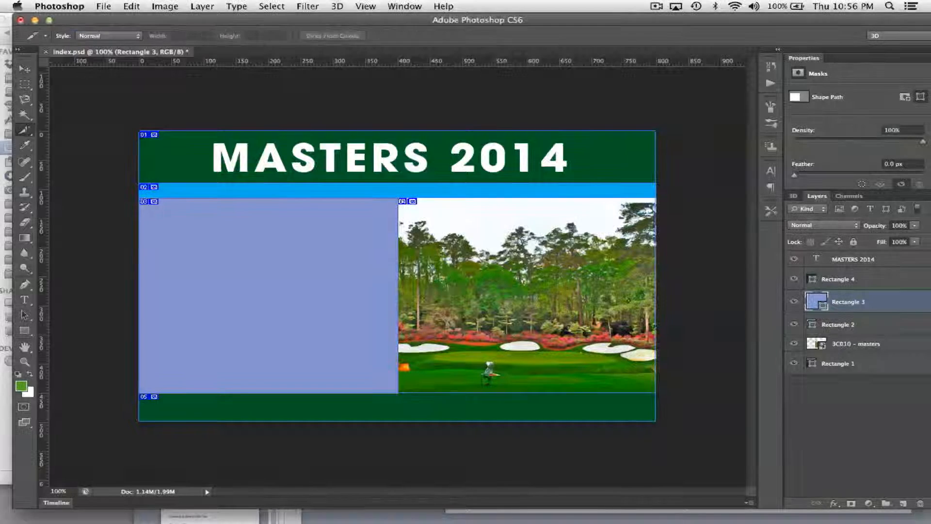
click(83, 161)
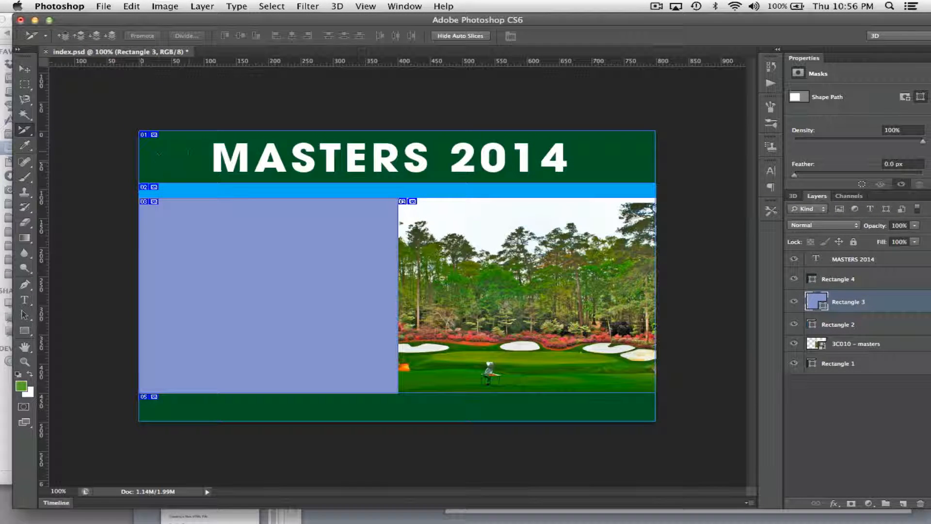
double_click(188, 153)
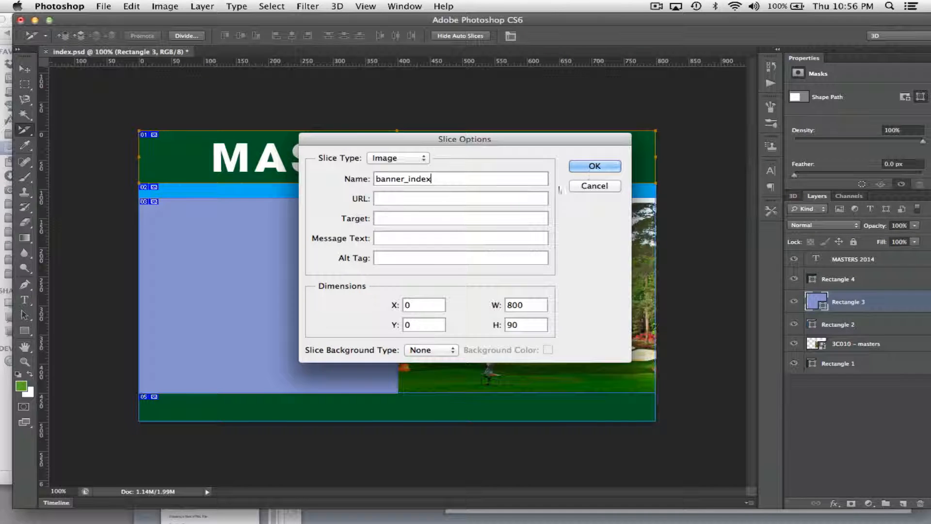
click(594, 166)
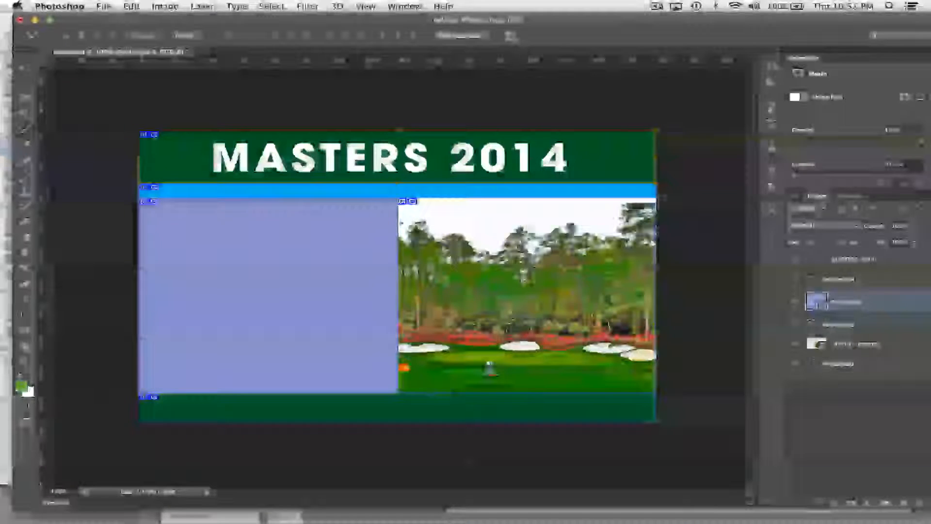
Name the light blue navigation bar slice navbar_index in its slice options
double_click(279, 191)
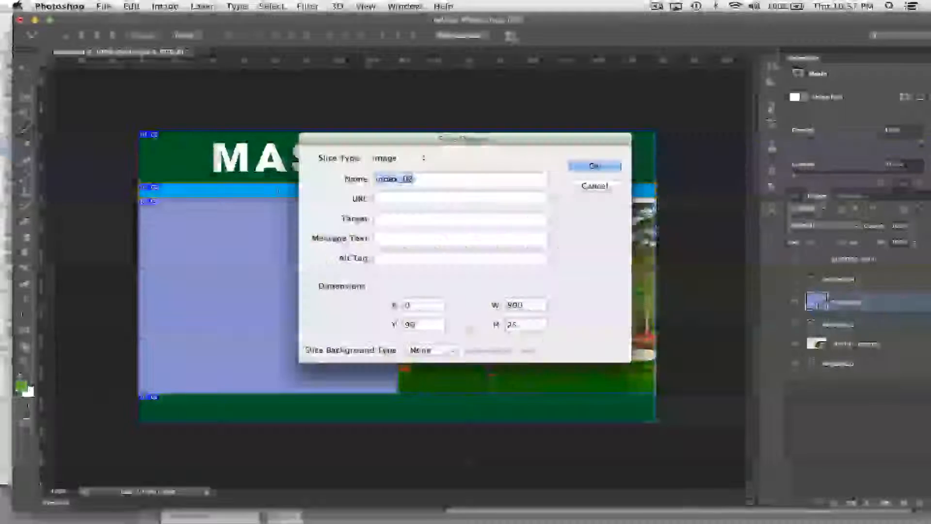
text(n)
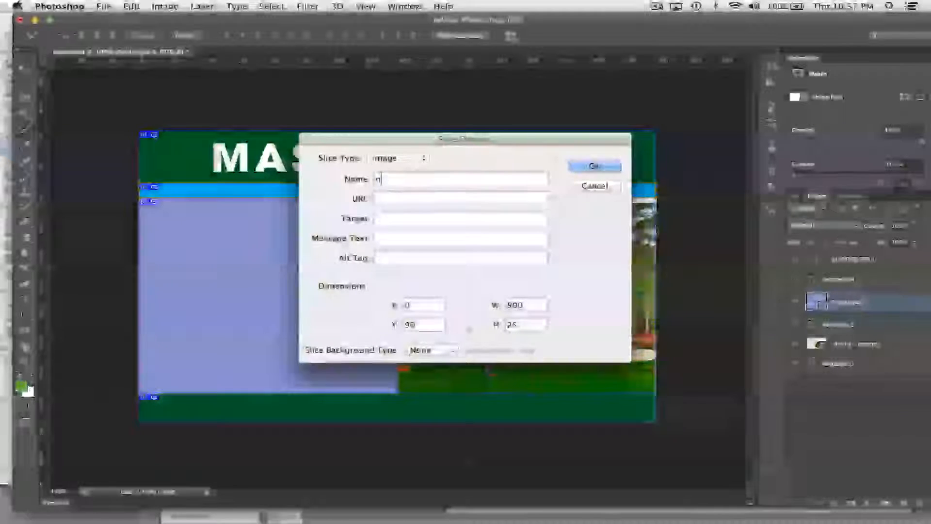
text(avbar)
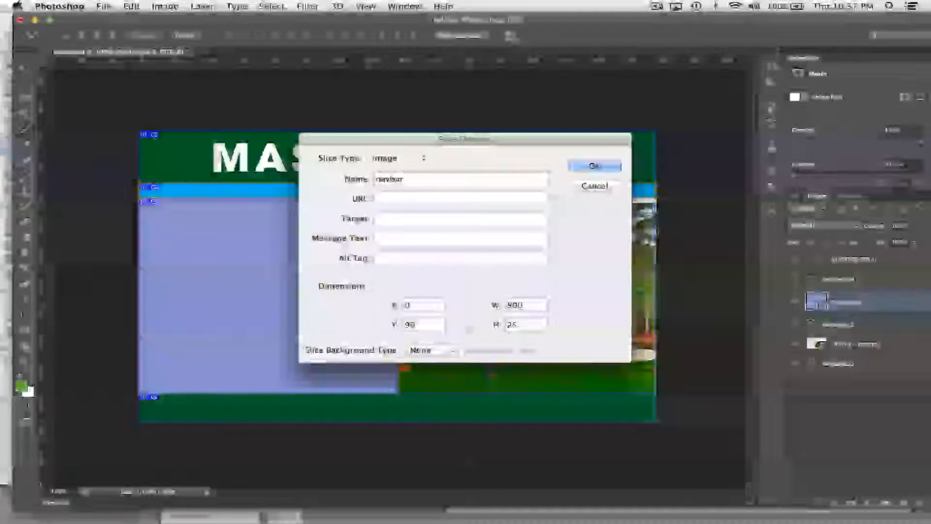
text(_index)
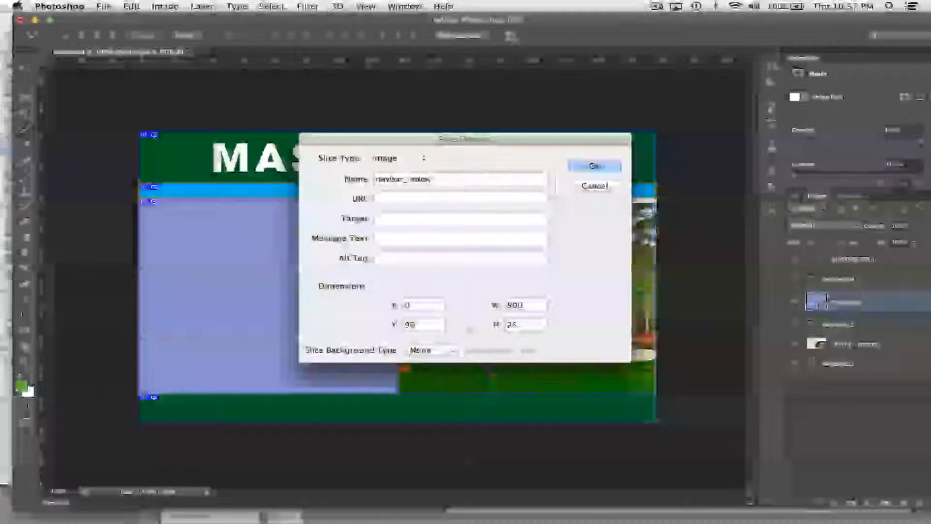
key(Return)
Name the purple main content slice main_index in its slice options
double_click(383, 208)
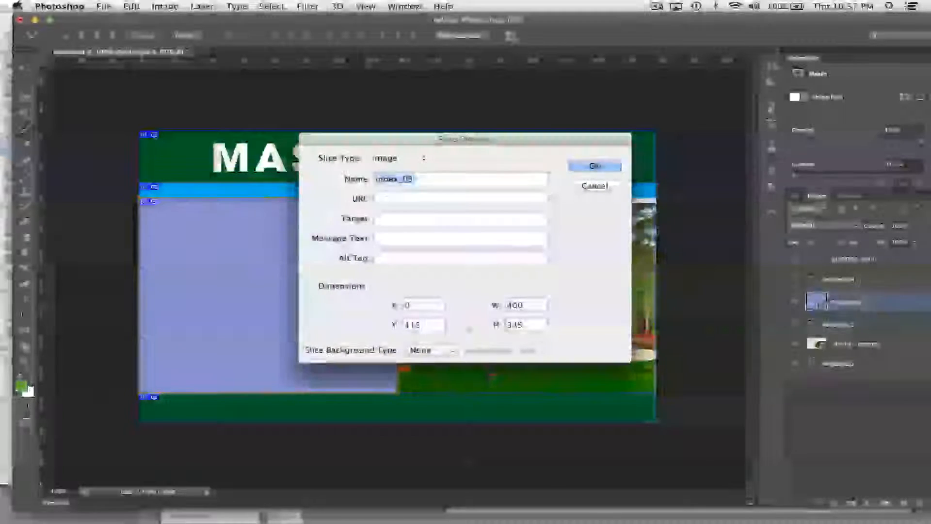
text(main_)
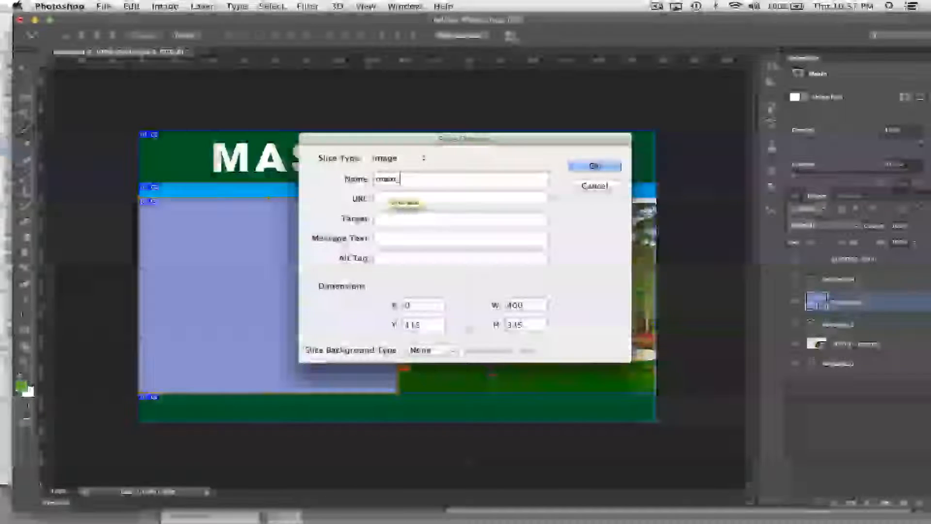
text(mdex)
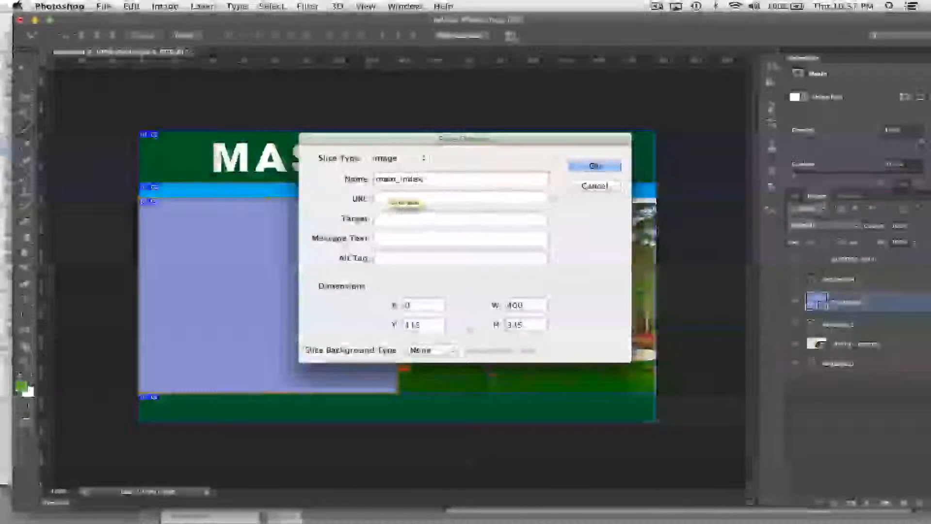
key(Return)
Name the golf course photo slice image_index in its slice options
double_click(510, 250)
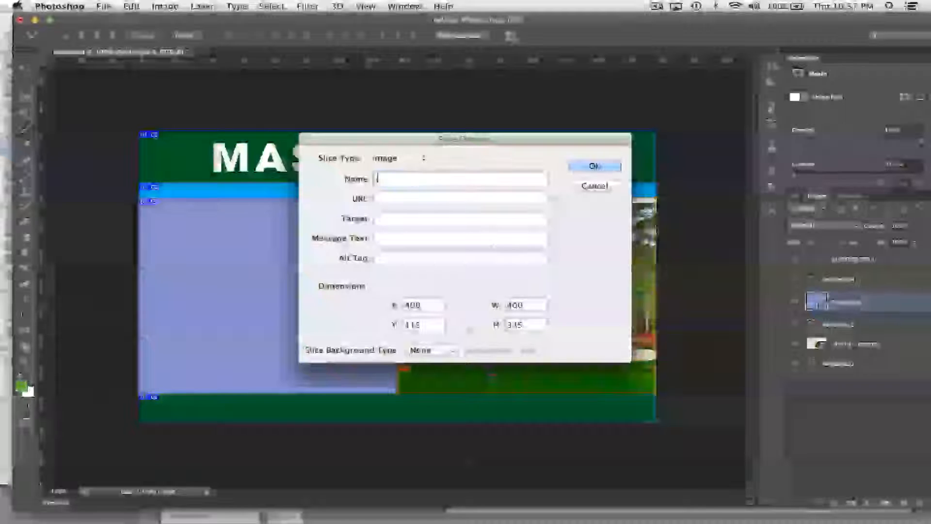
text(image_)
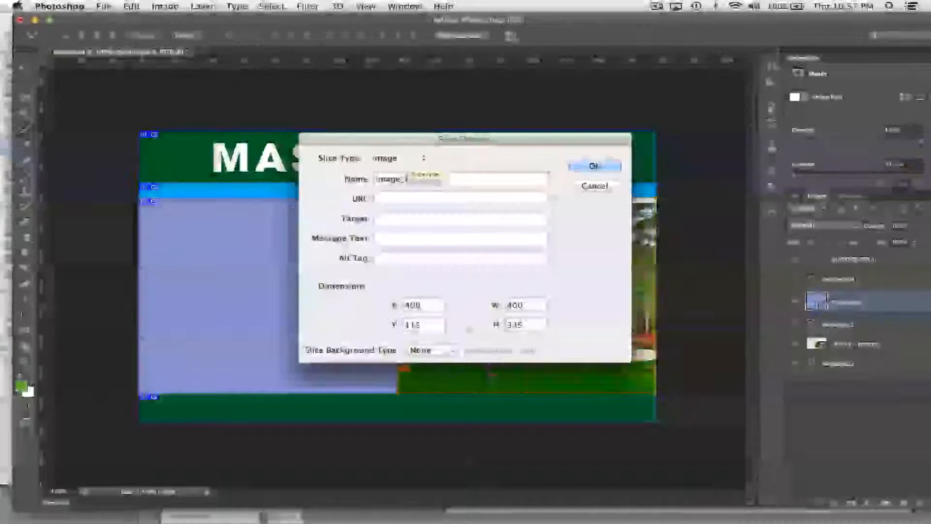
text(picture)
key(Return)
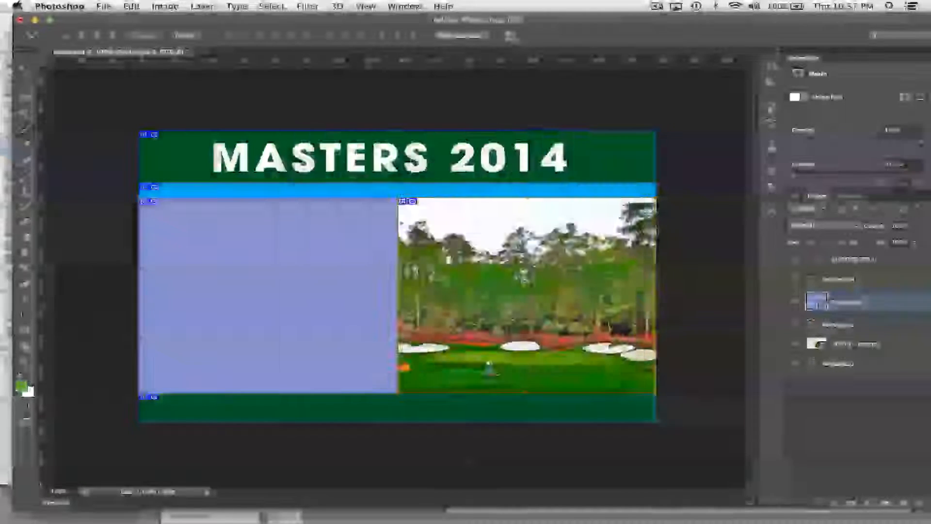
Name the dark green footer slice footer_index in its slice options
double_click(383, 409)
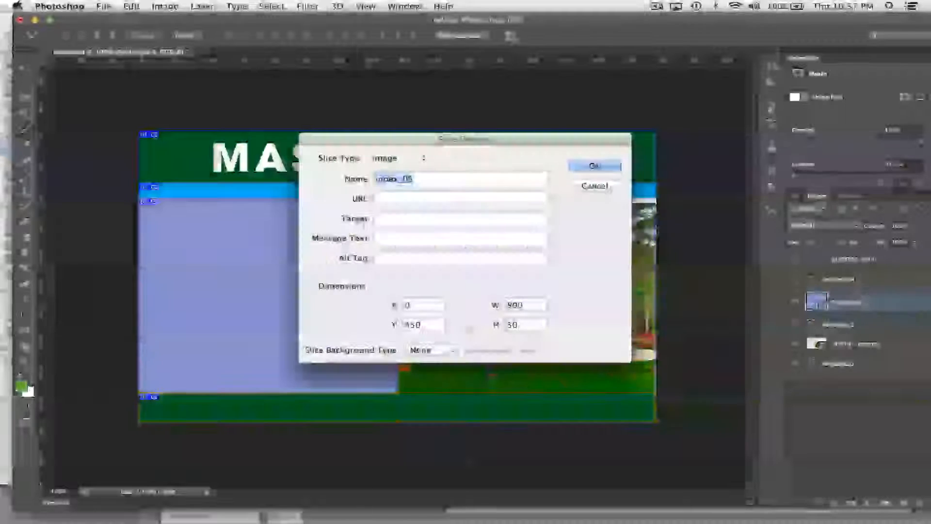
text(m)
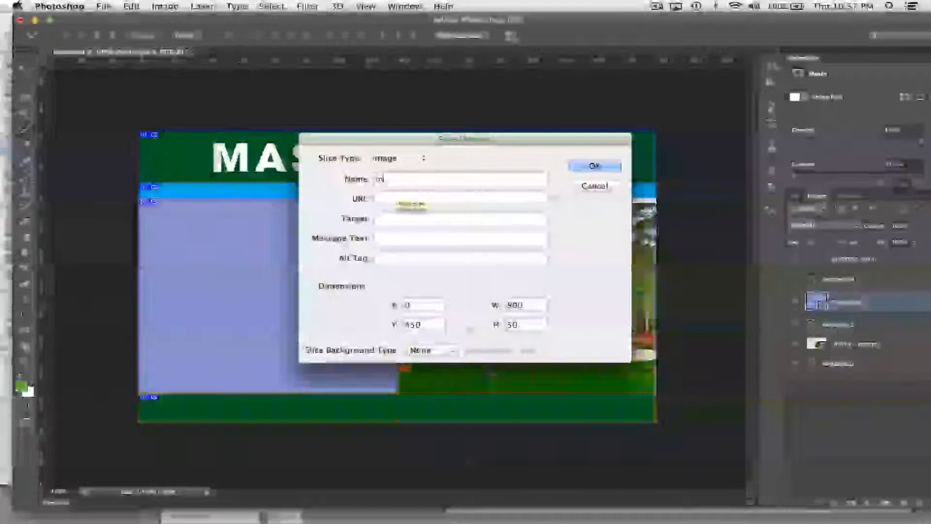
text(ooter)
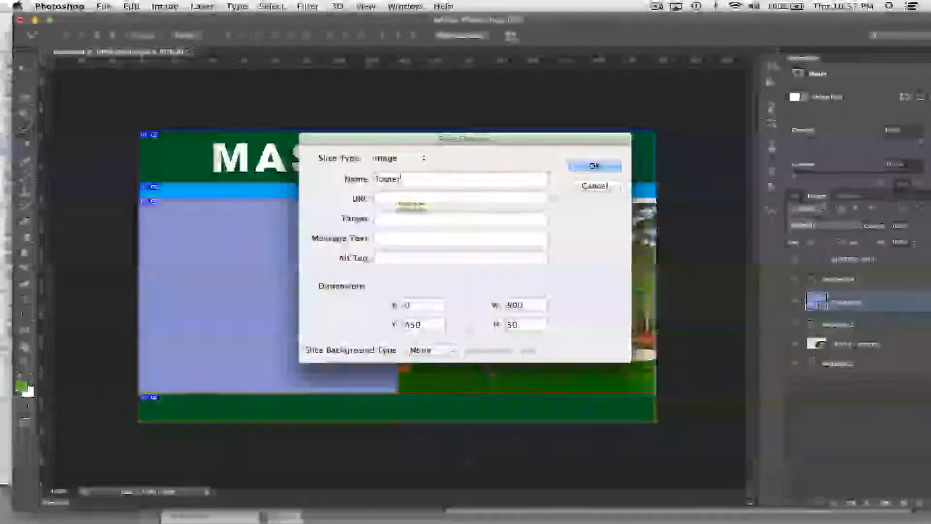
text(_index)
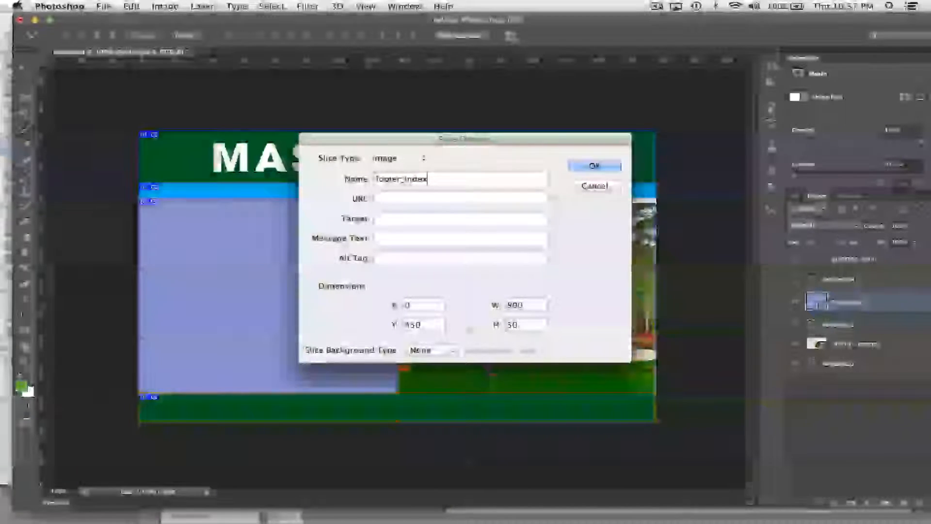
key(Return)
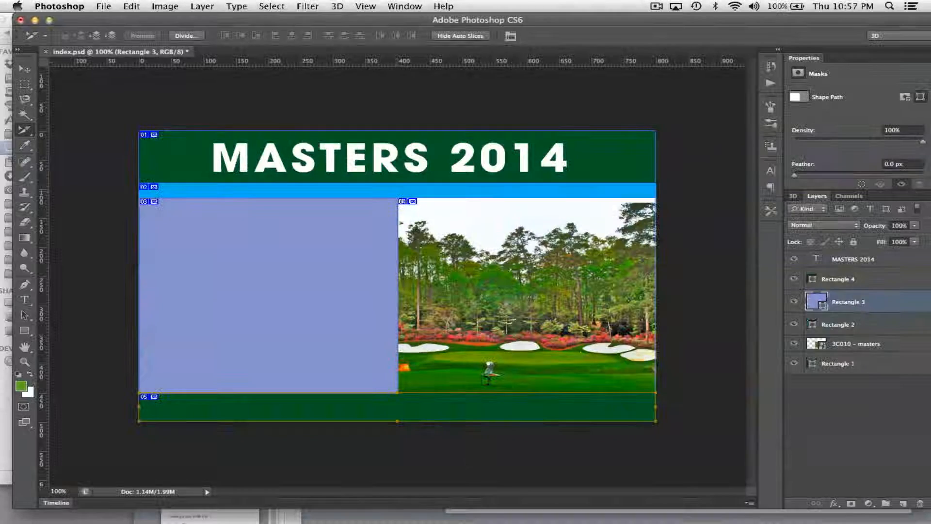
Save the sliced layout as index.psd in Photoshop format, replacing the existing file
click(103, 6)
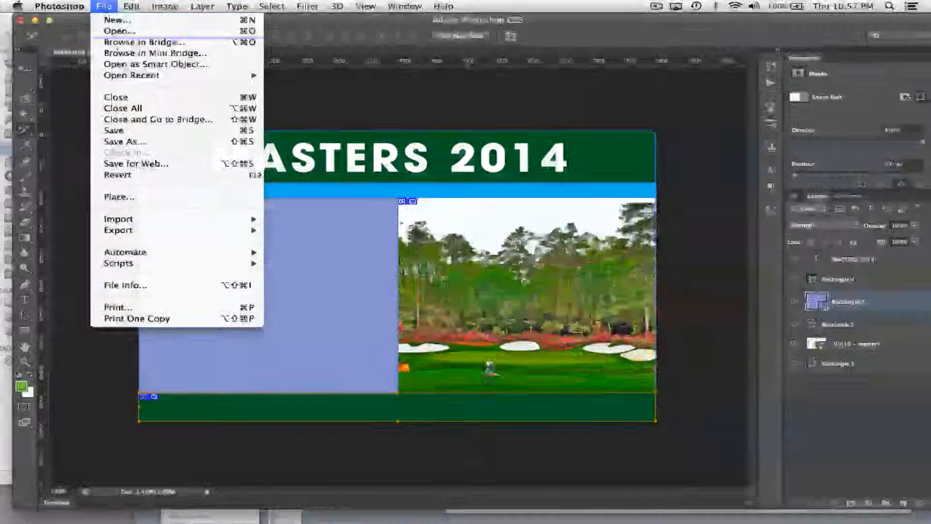
click(117, 141)
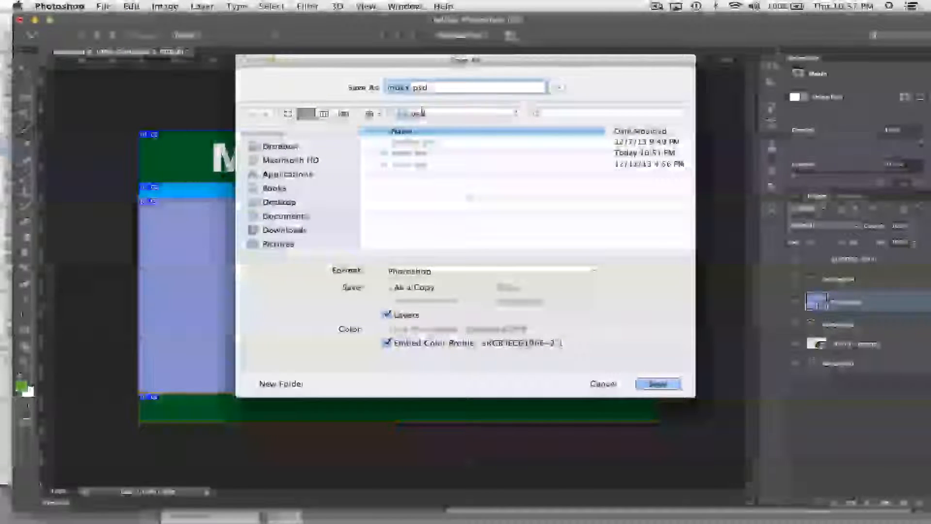
click(648, 377)
click(585, 132)
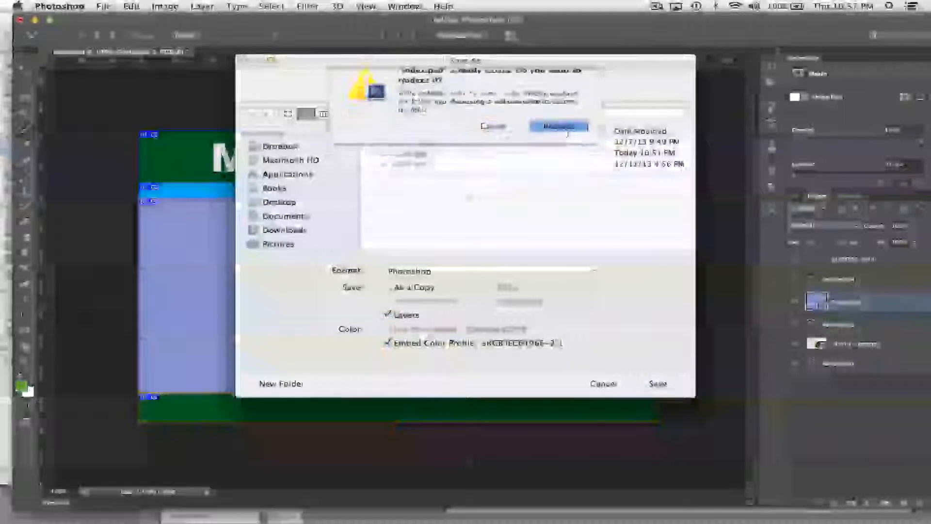
click(609, 213)
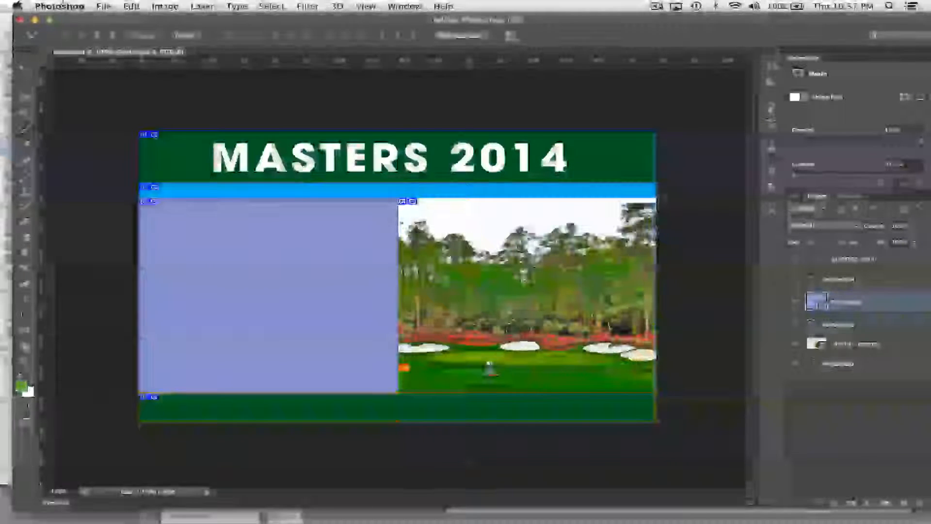
click(96, 7)
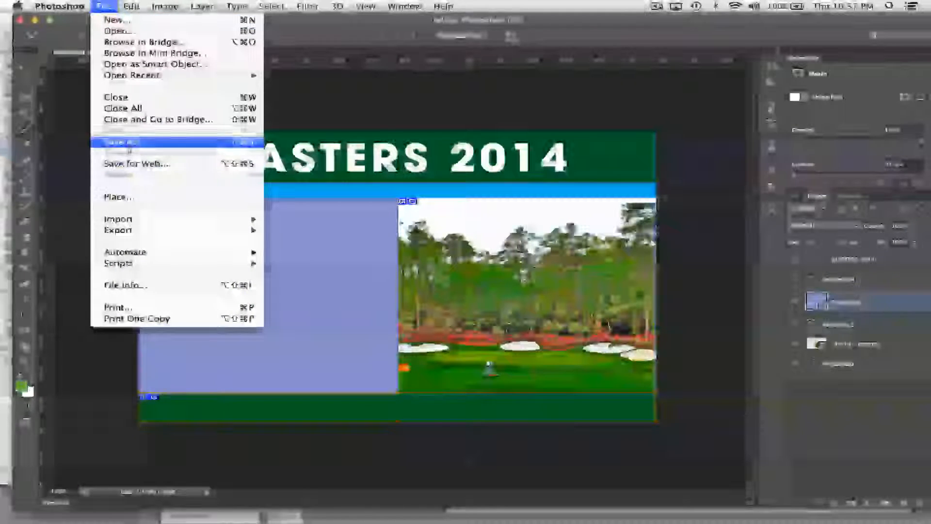
click(121, 141)
key(Return)
Open the layout in Save for Web and apply the JPEG Medium preset
click(103, 7)
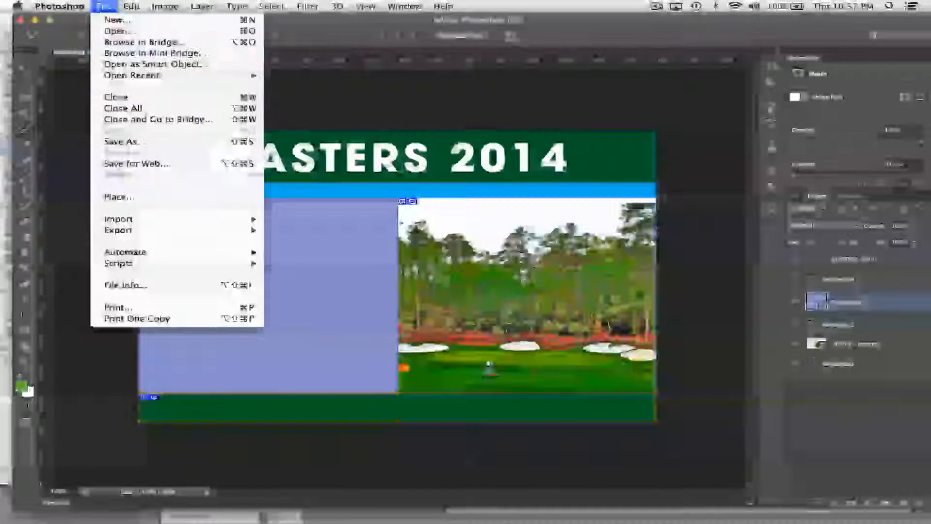
click(122, 165)
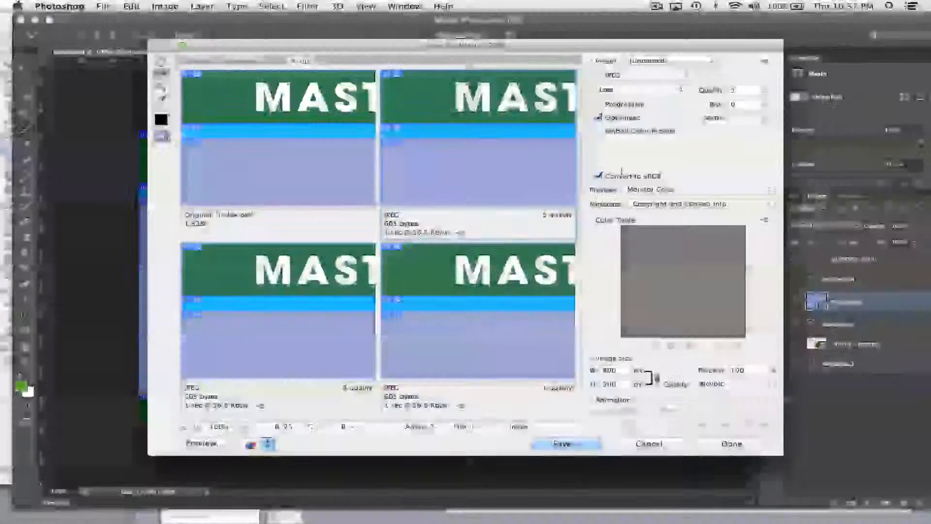
click(648, 75)
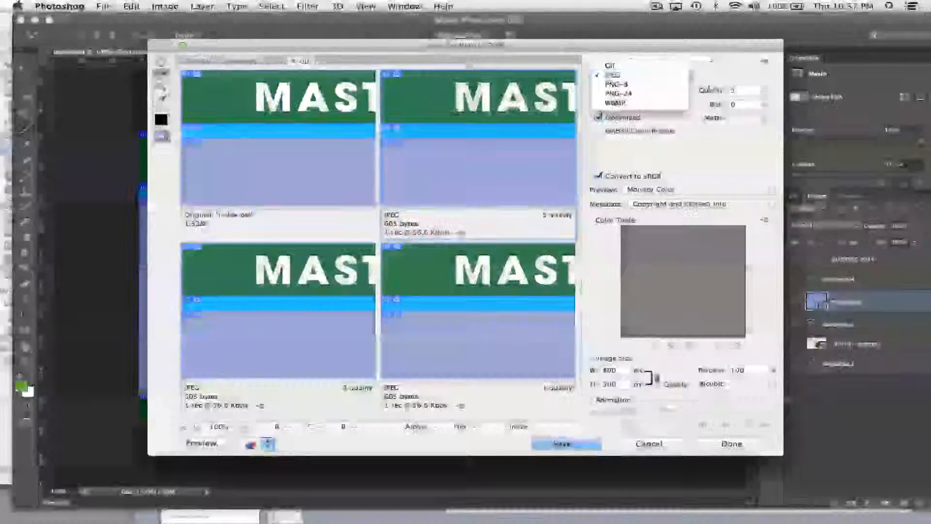
click(648, 75)
click(692, 60)
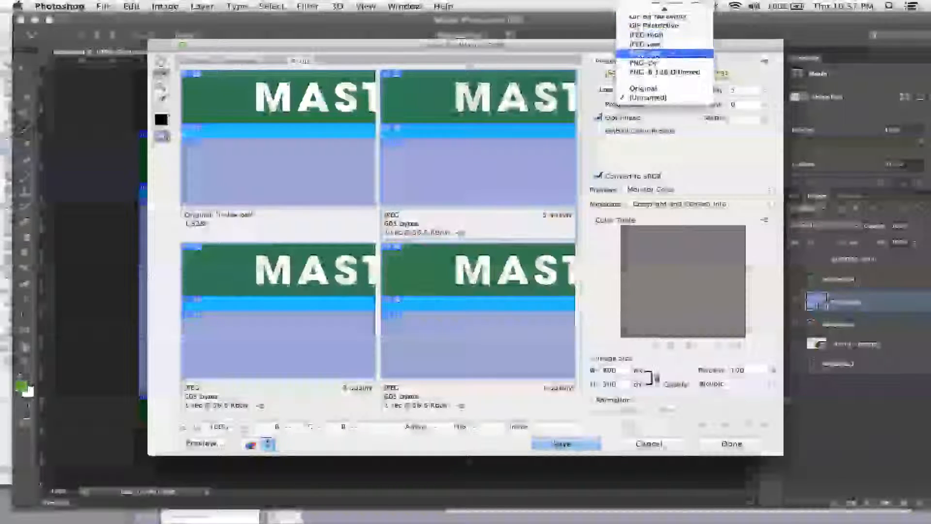
click(678, 55)
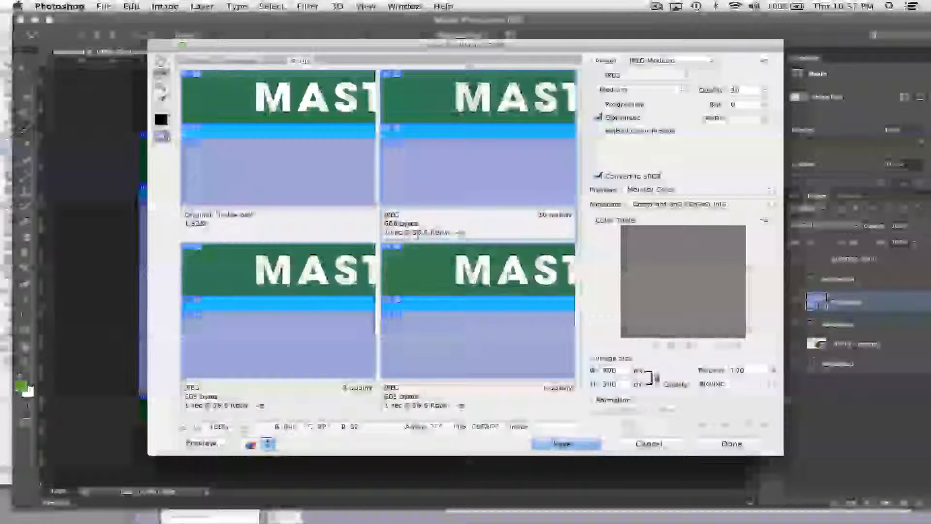
Export all slices as Images Only into the slices folder with default settings, replacing the existing banner_index.jpg and footer_index.jpg
click(585, 441)
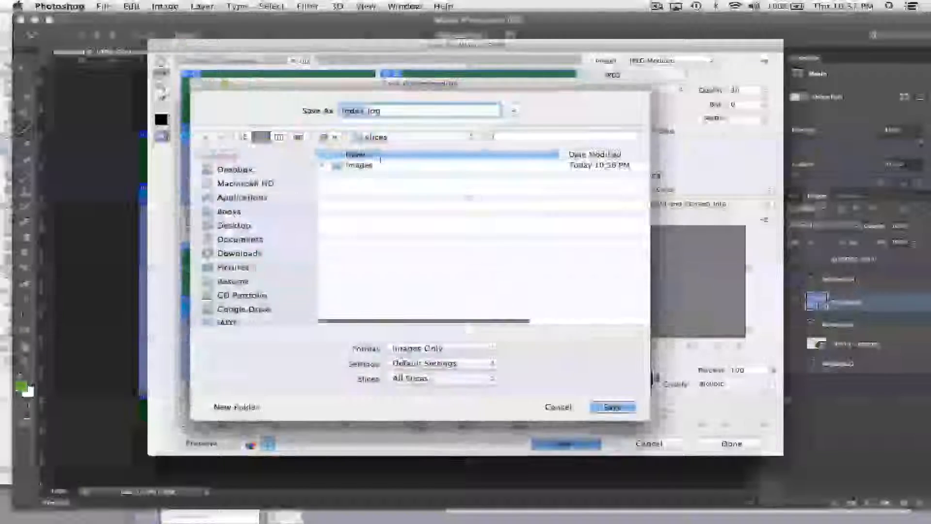
double_click(351, 165)
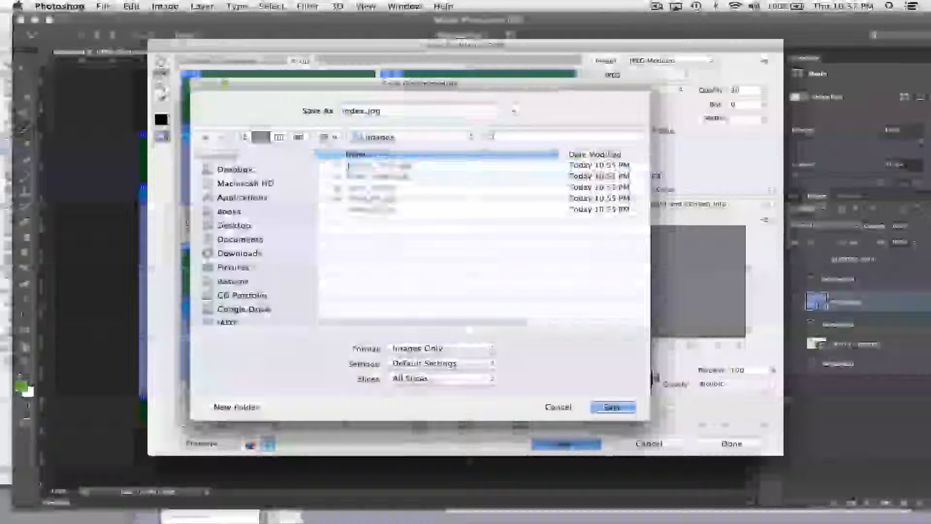
click(205, 139)
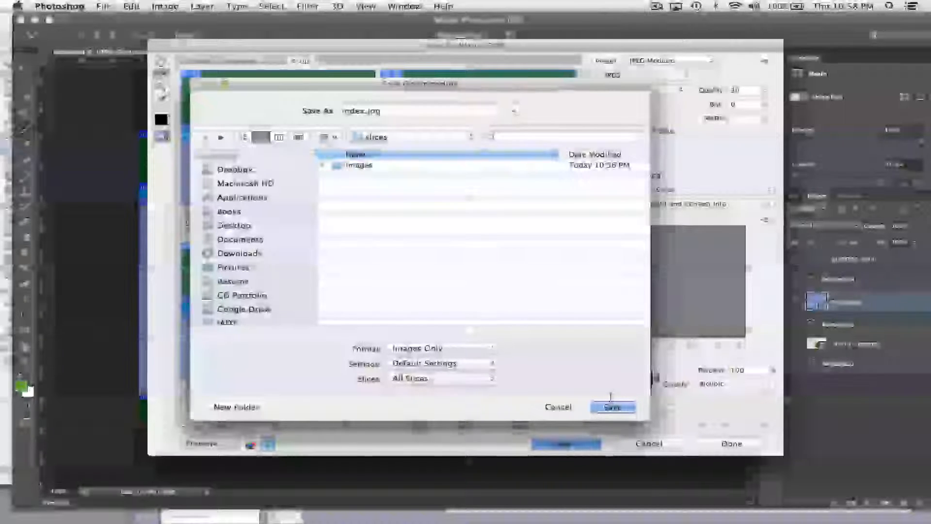
click(420, 348)
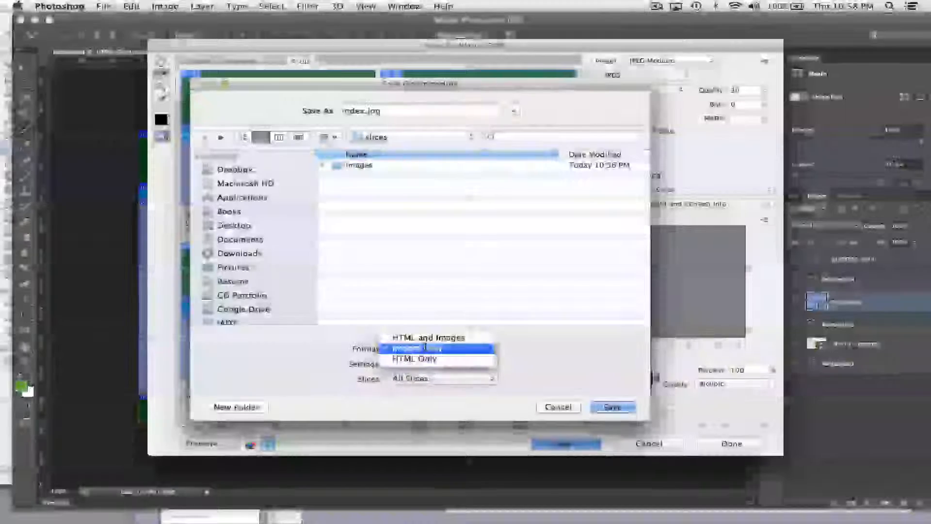
click(420, 361)
click(410, 378)
click(420, 377)
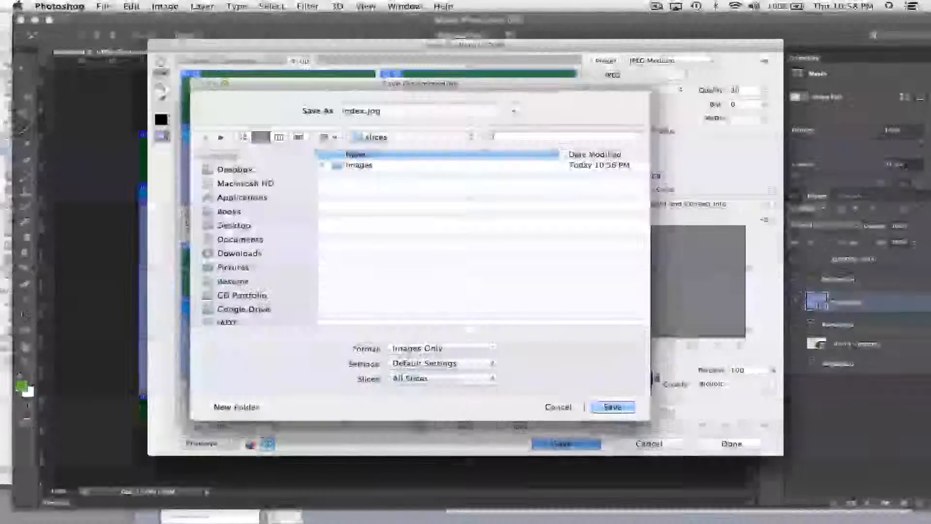
click(613, 406)
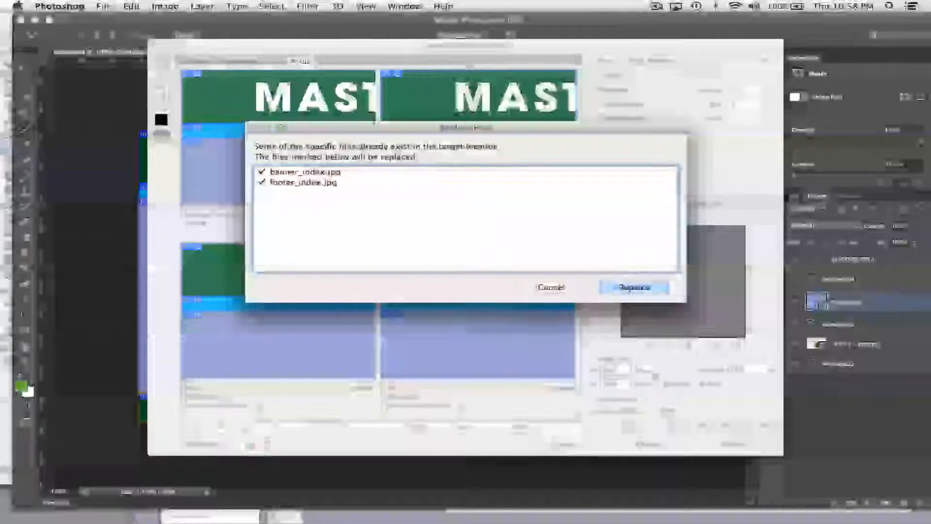
click(624, 286)
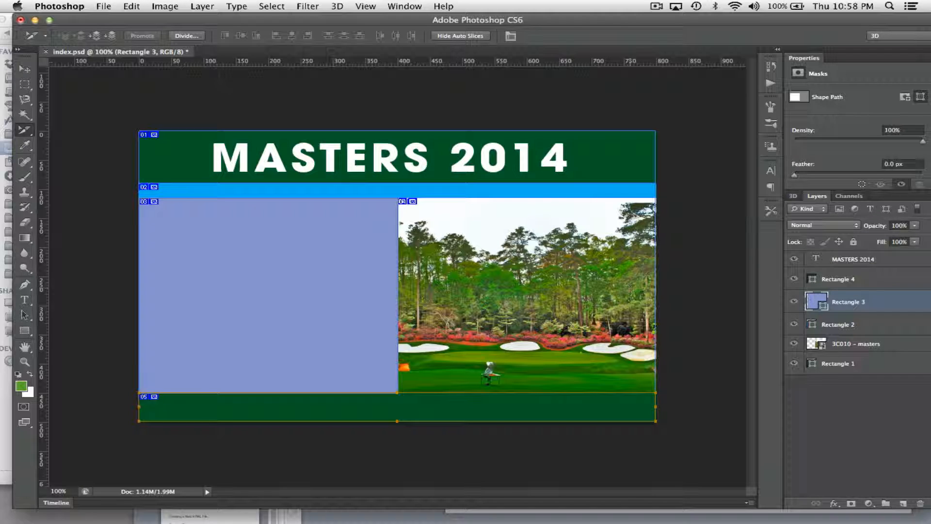
Switch to Finder and move index_03.jpg, index_04.jpg and index_05.jpg from the images folder to the Trash
drag(166, 24, 371, 25)
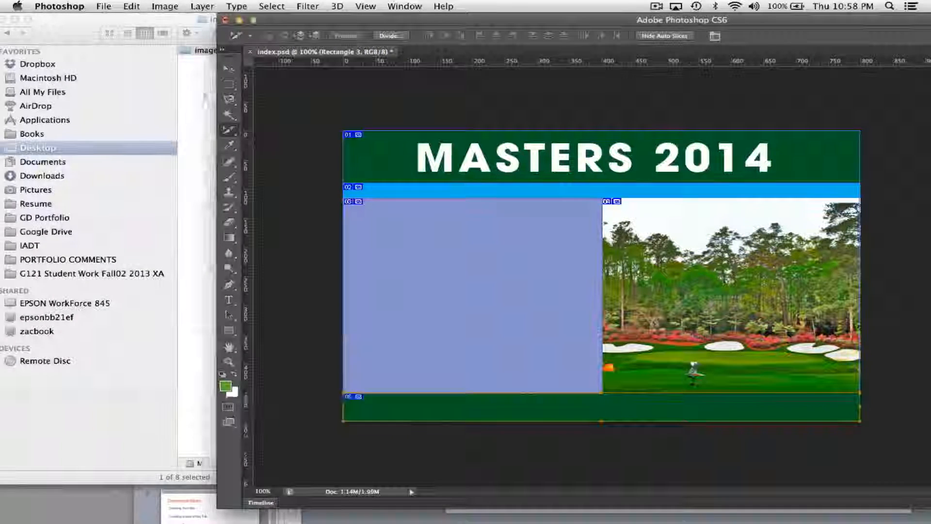
click(197, 106)
click(351, 51)
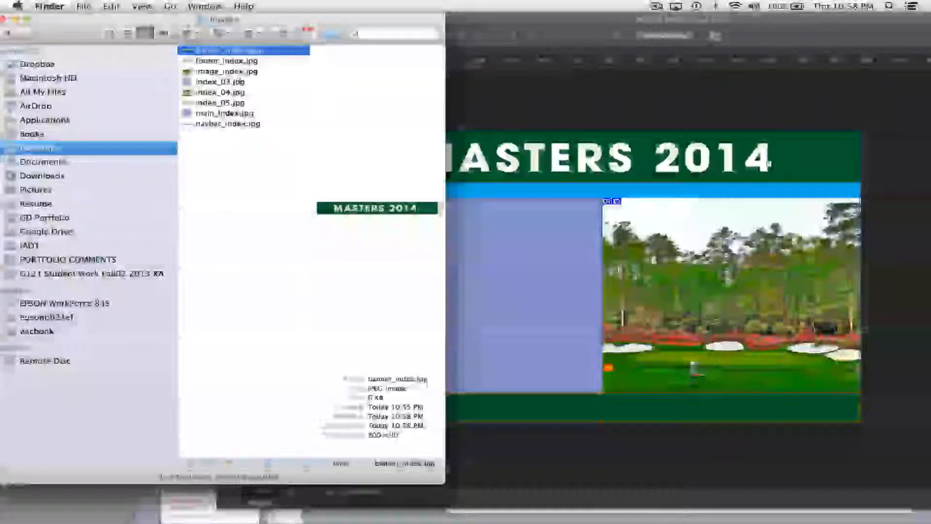
click(226, 81)
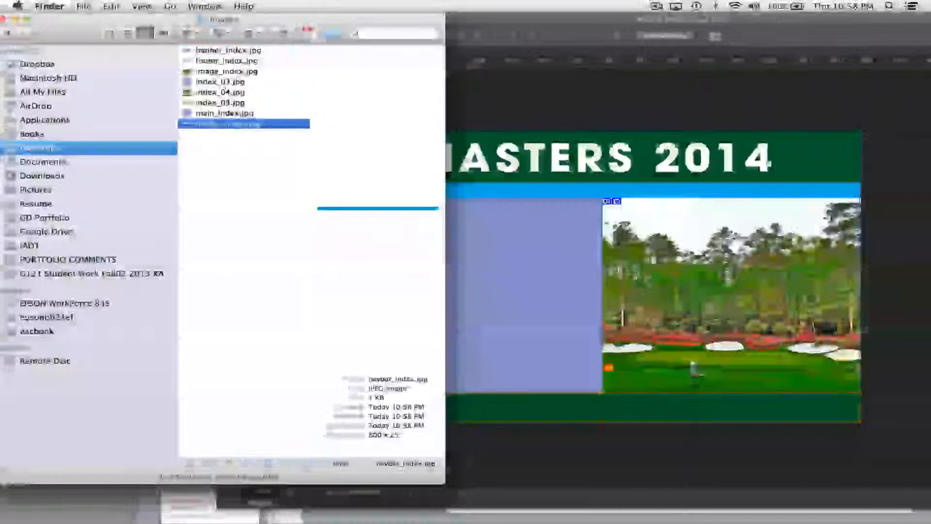
shift+click(225, 92)
shift+click(226, 102)
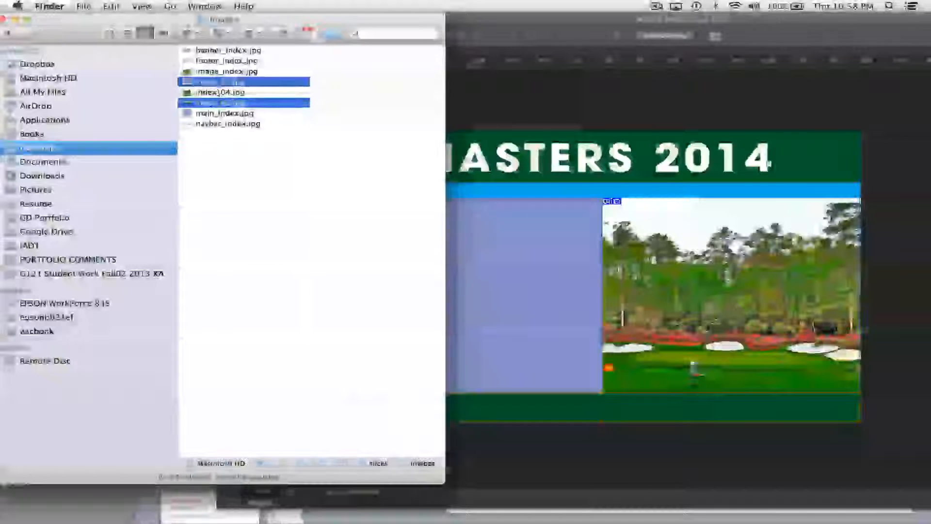
drag(225, 102, 213, 95)
right_click(216, 93)
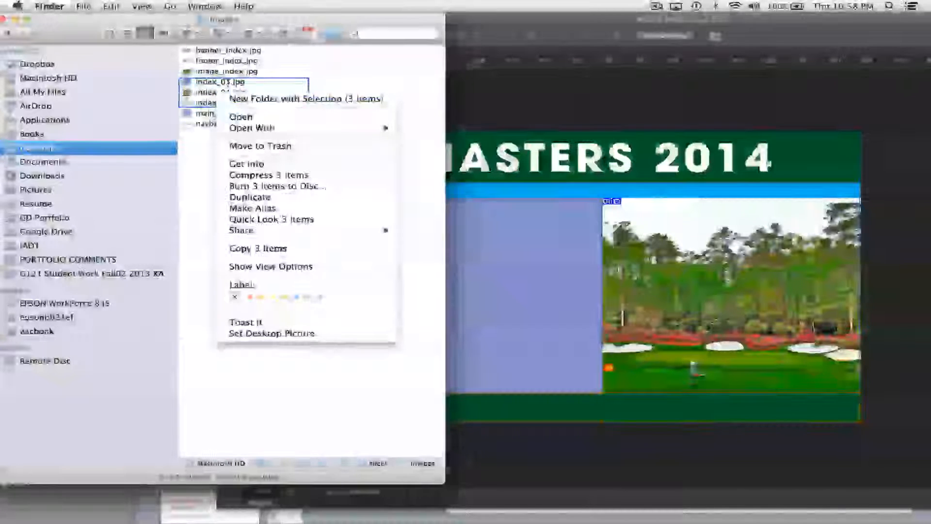
click(260, 146)
Preview the exported slice images in the images folder one by one, from navbar_index.jpg up to banner_index.jpg
click(225, 92)
key(space)
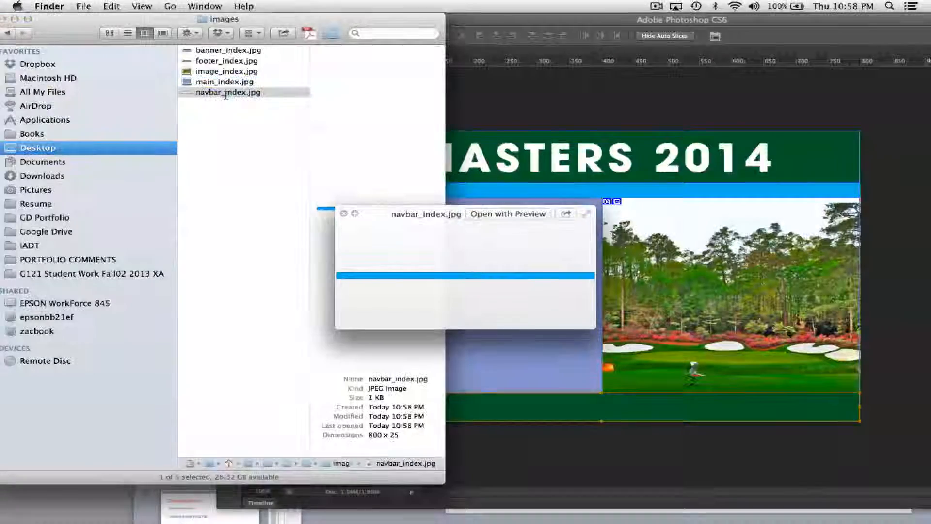
key(Up)
key(Up)
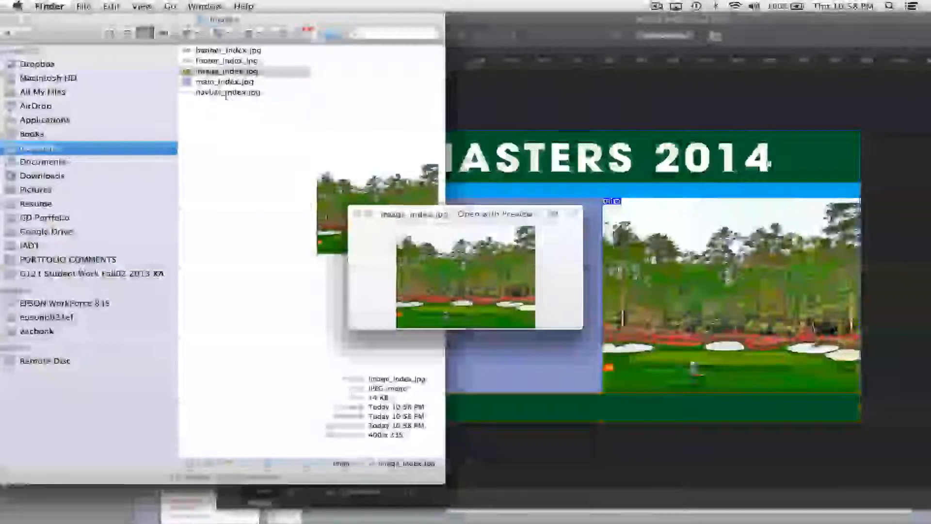
key(Up)
key(Up)
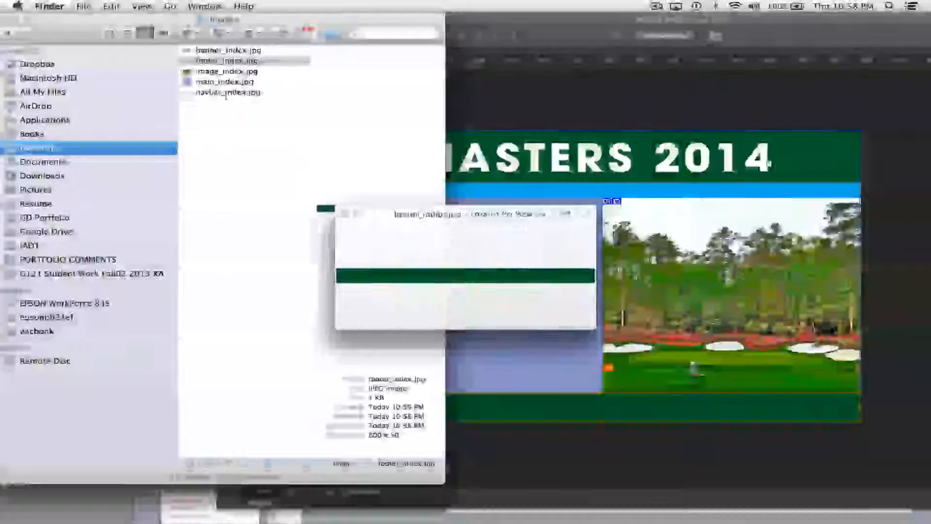
key(space)
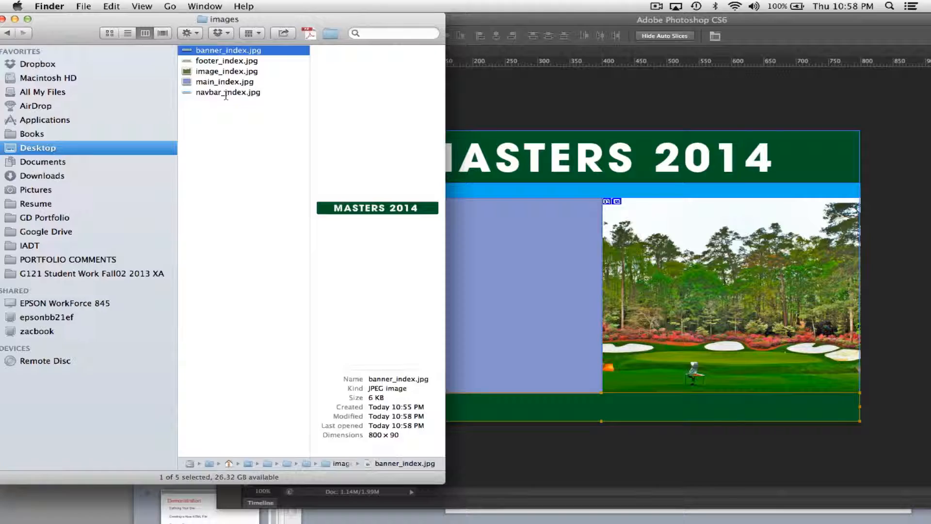
Switch to Dreamweaver, where wireframe.html is open
key(ctrl+Right)
key(ctrl+Right)
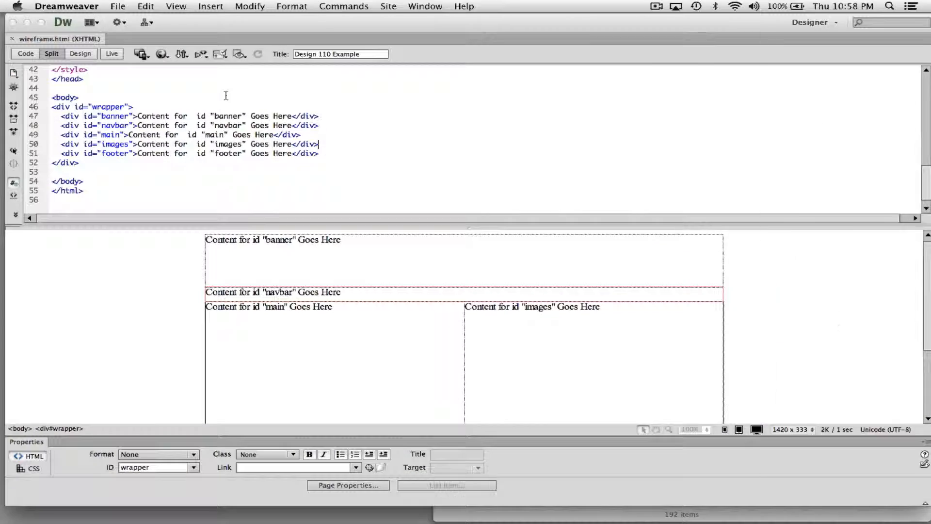